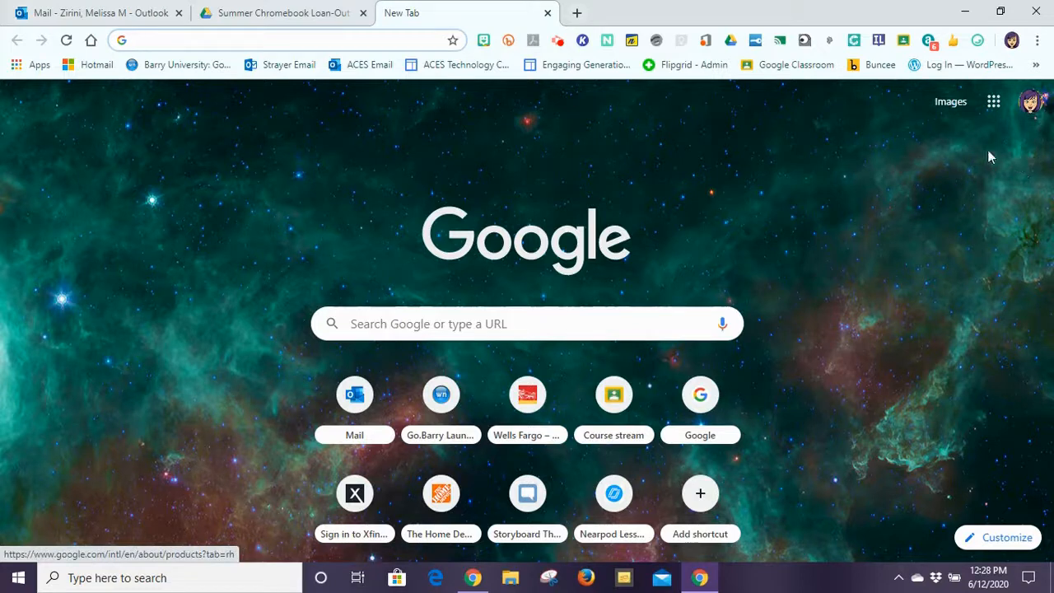
# - Open Google Classroom from the Google apps list
pyautogui.click(994, 103)
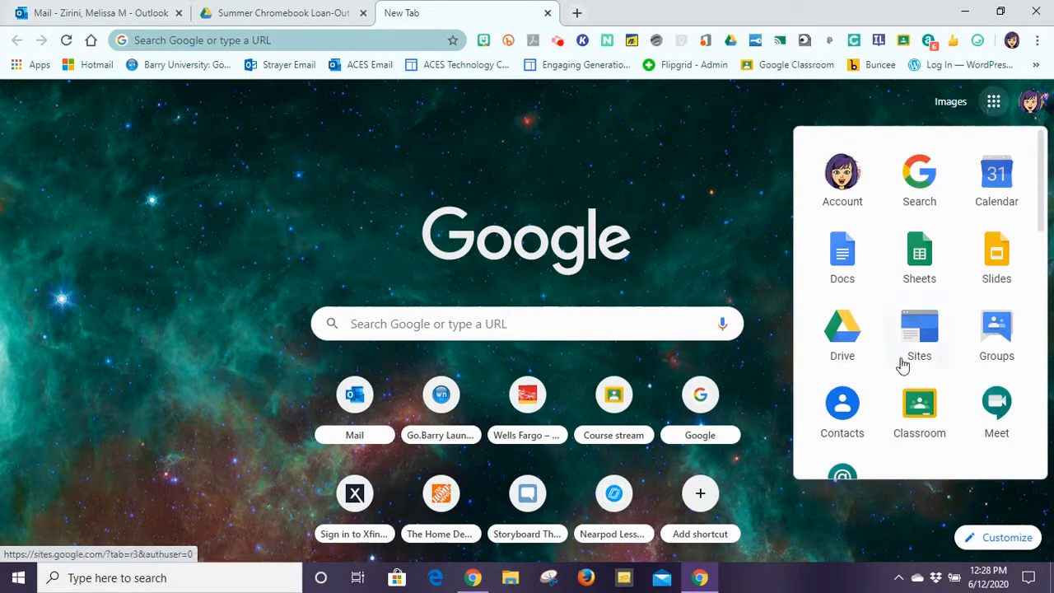
pyautogui.click(919, 416)
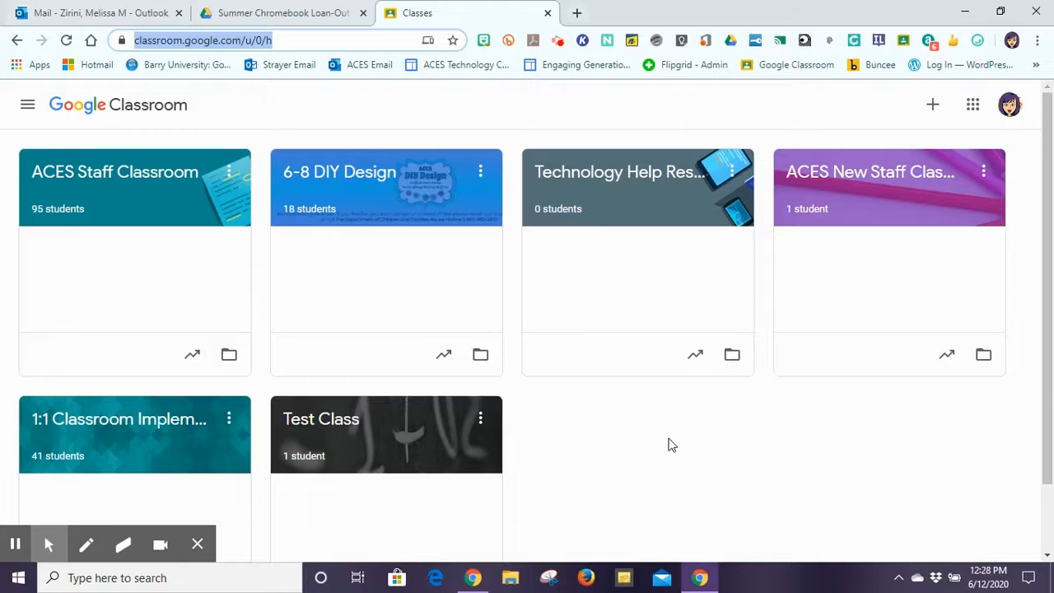
pyautogui.click(932, 104)
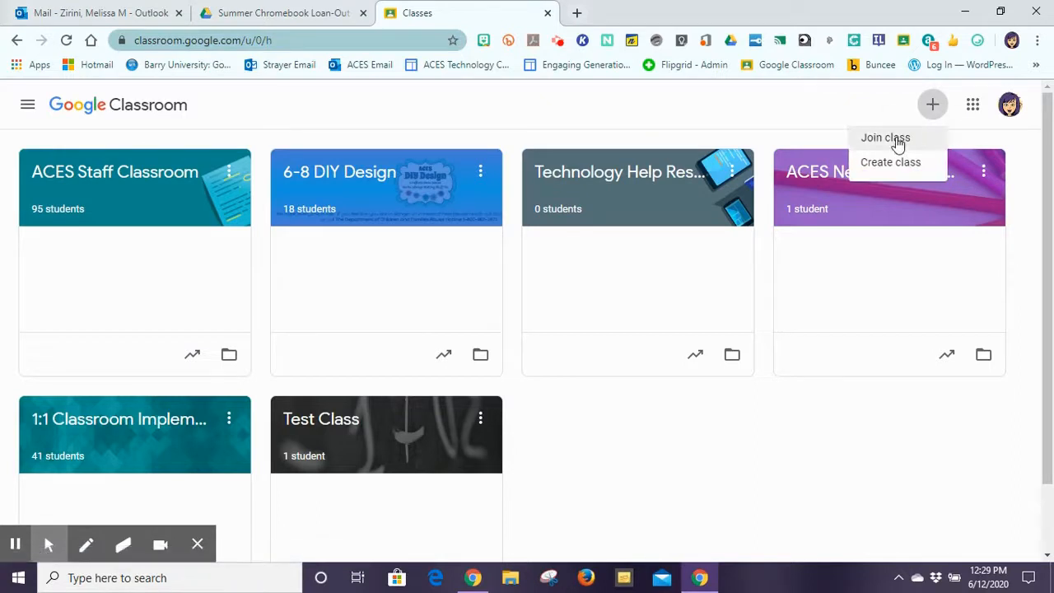
pyautogui.click(896, 138)
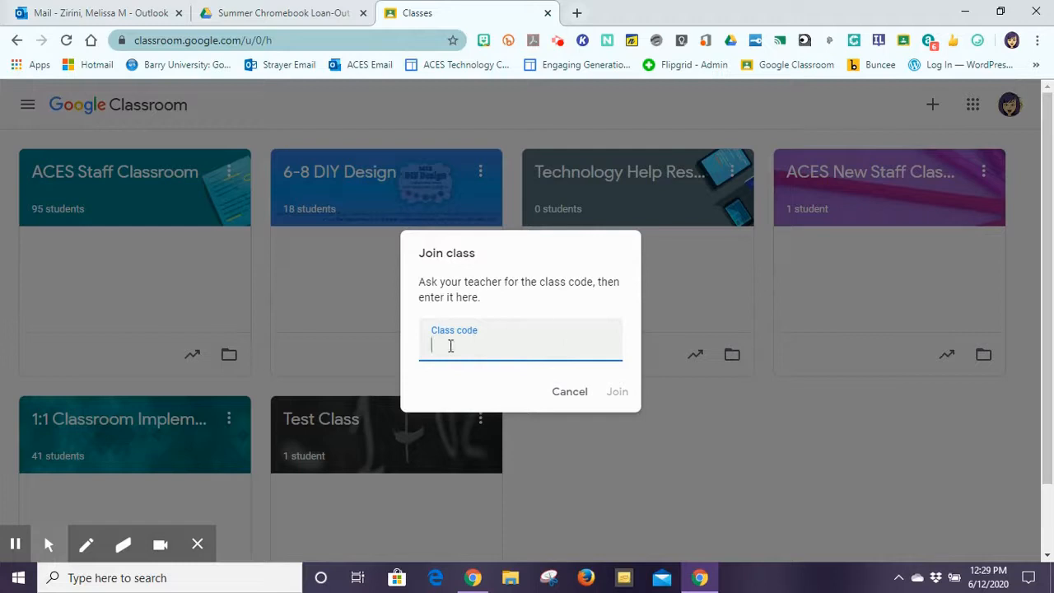
pyautogui.click(564, 396)
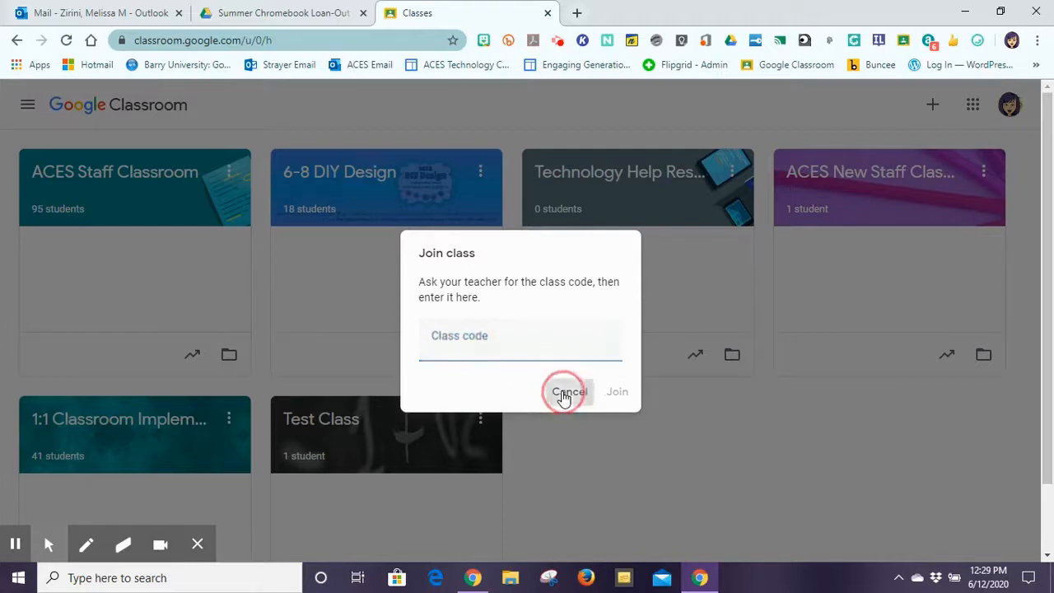
# - Create a class named 8 Demo Class with section, subject and room left blank, and dismiss the student invitation tip
pyautogui.click(934, 105)
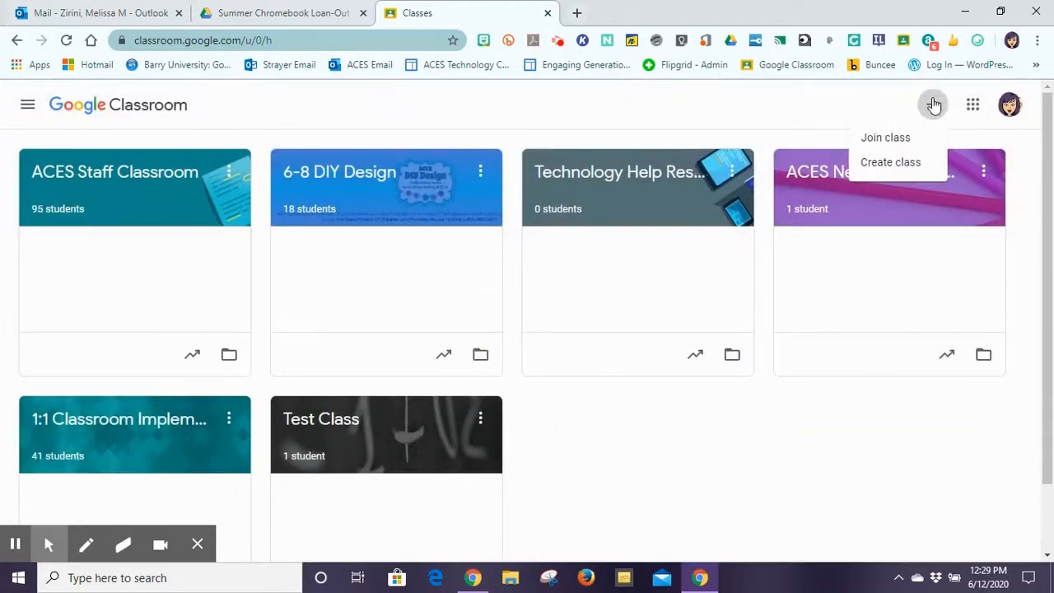
pyautogui.click(888, 165)
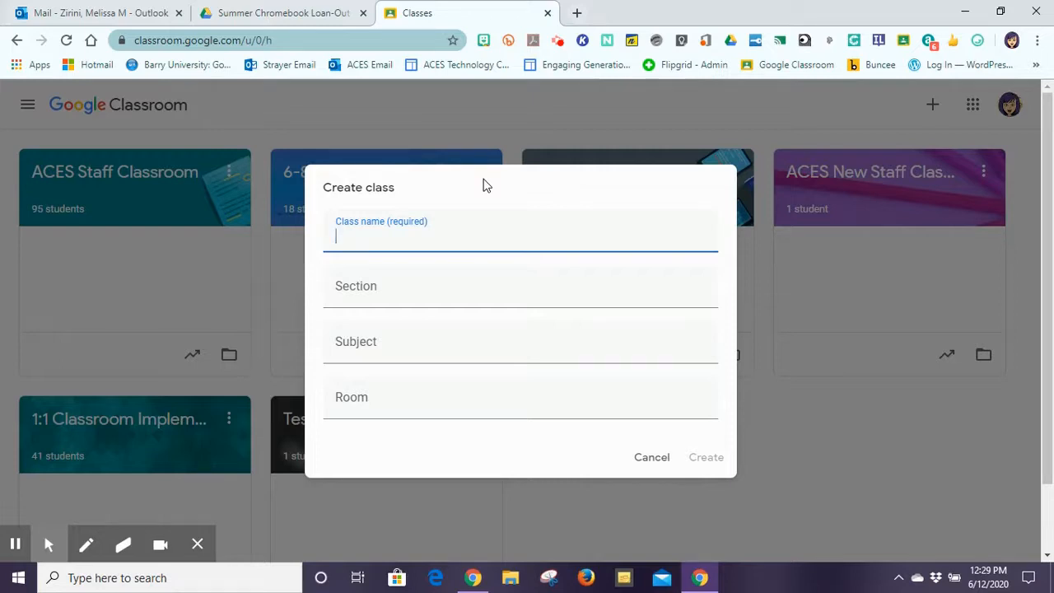
pyautogui.click(454, 245)
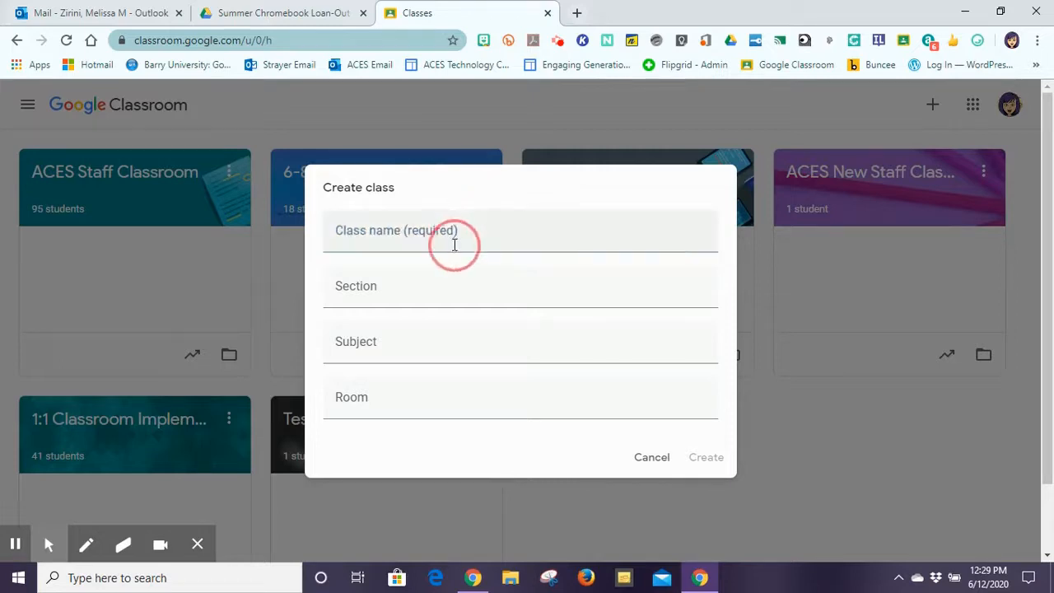
pyautogui.click(383, 225)
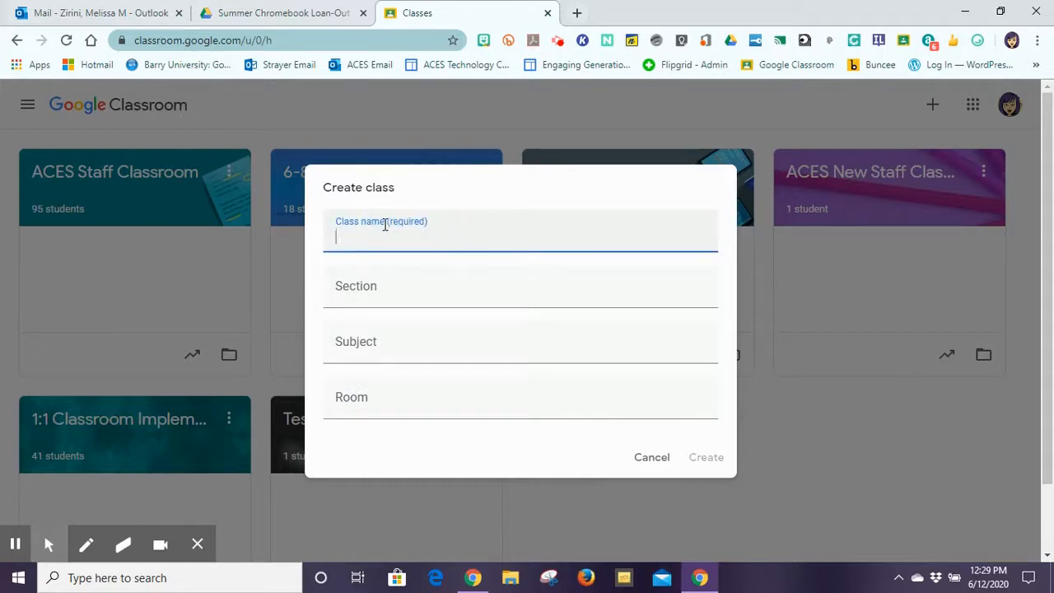
pyautogui.write('8 Demo Class')
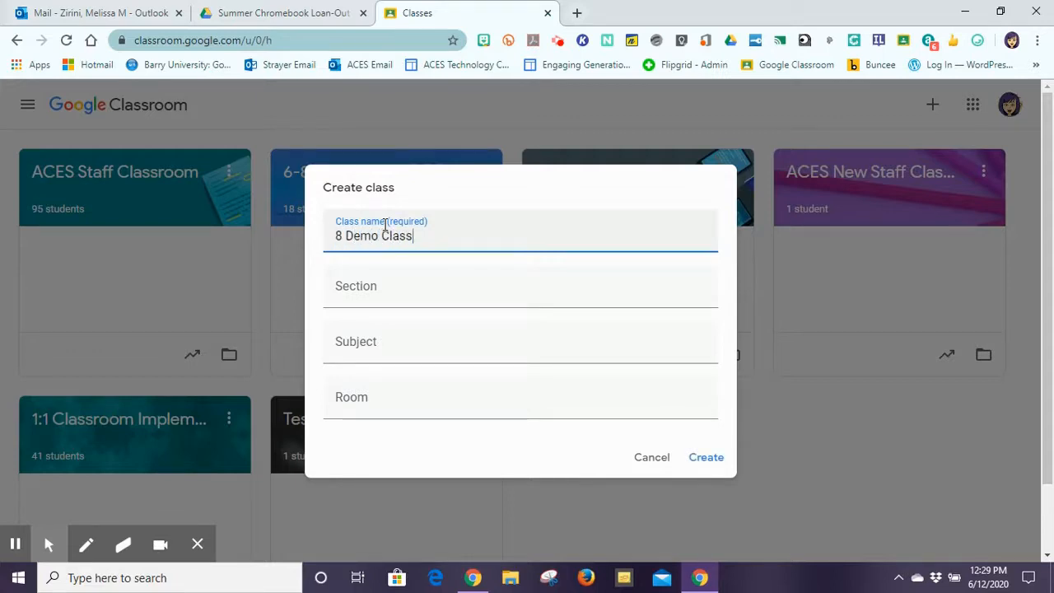
pyautogui.click(374, 347)
pyautogui.click(352, 293)
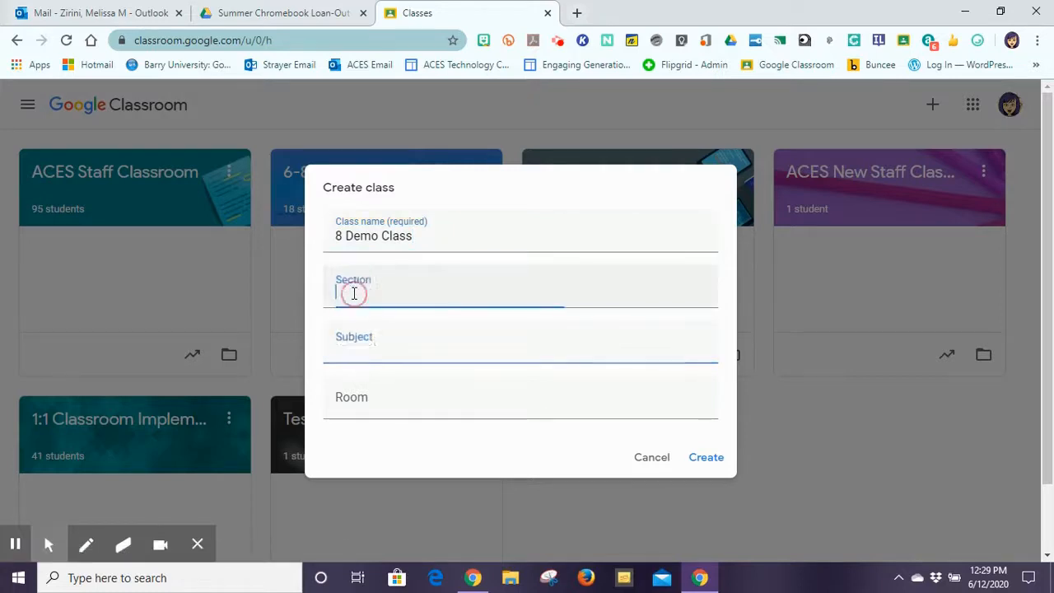
pyautogui.click(351, 349)
pyautogui.click(350, 396)
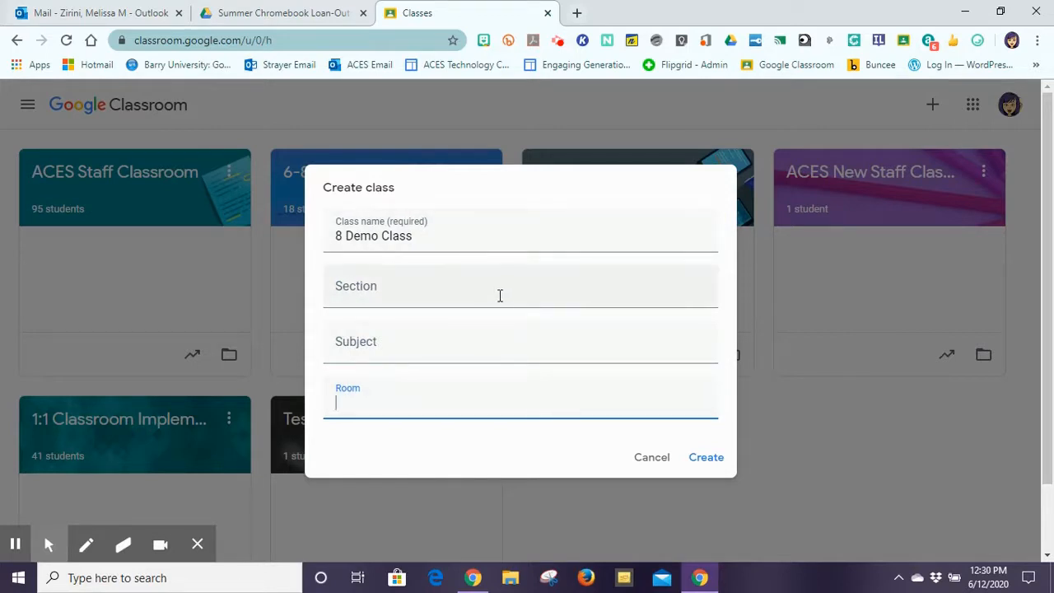
pyautogui.click(706, 460)
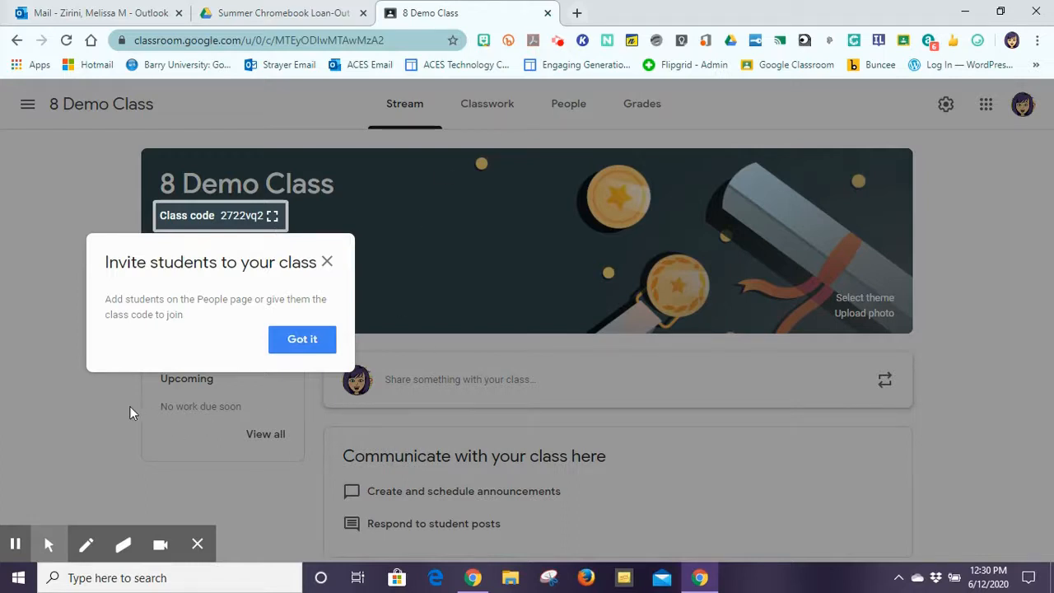
pyautogui.click(306, 350)
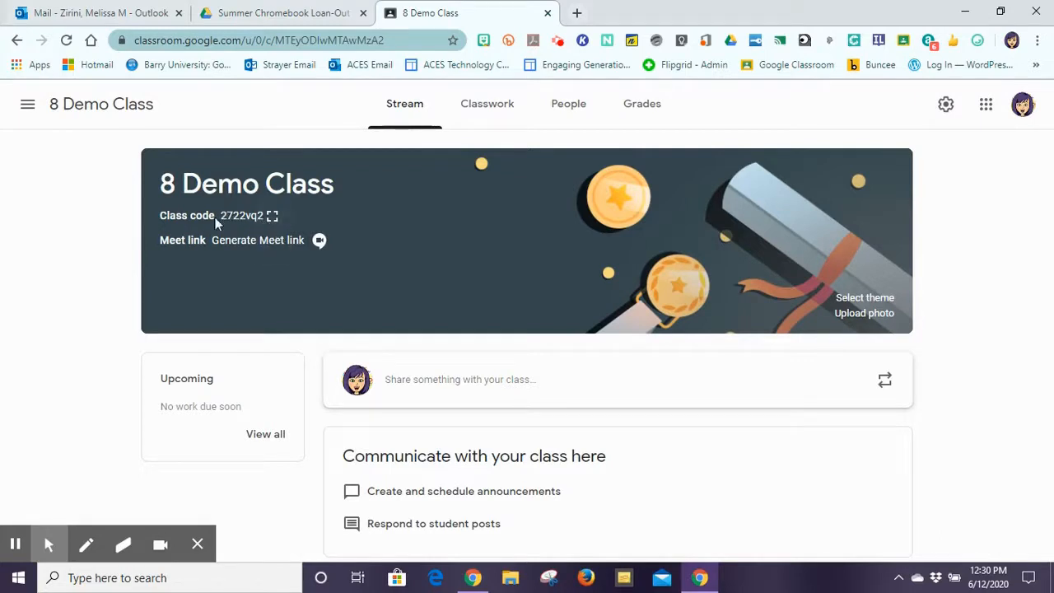
# - Display the enlarged class code of the new class and close it again
pyautogui.click(272, 217)
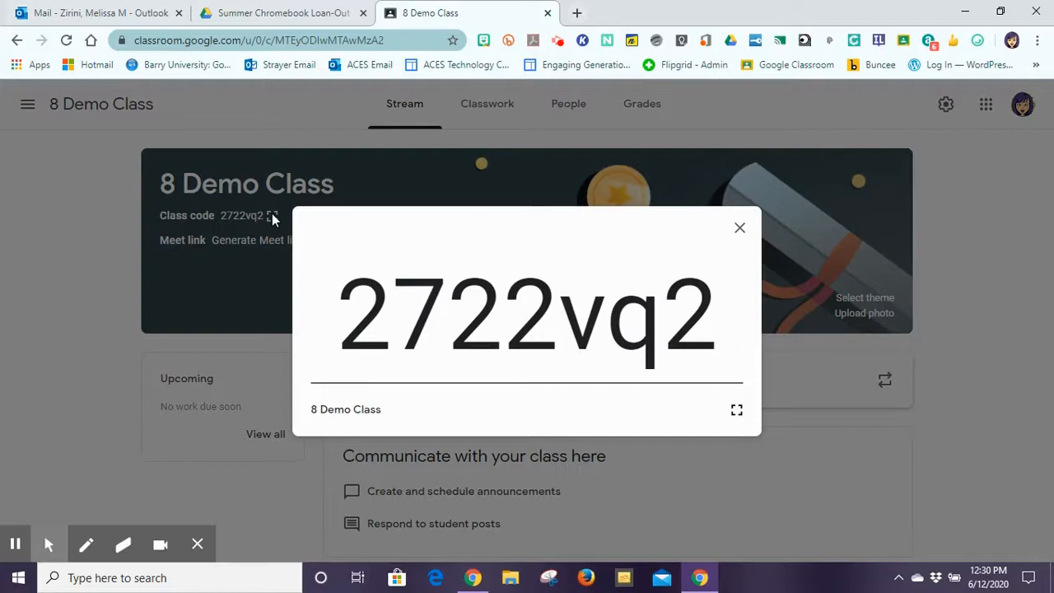
pyautogui.click(741, 231)
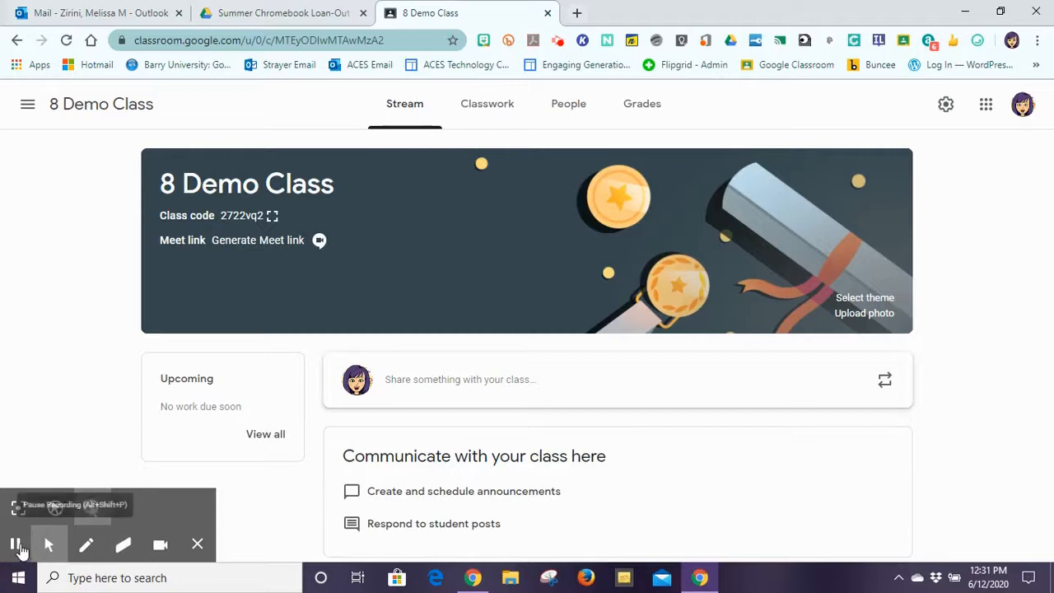
pyautogui.click(16, 546)
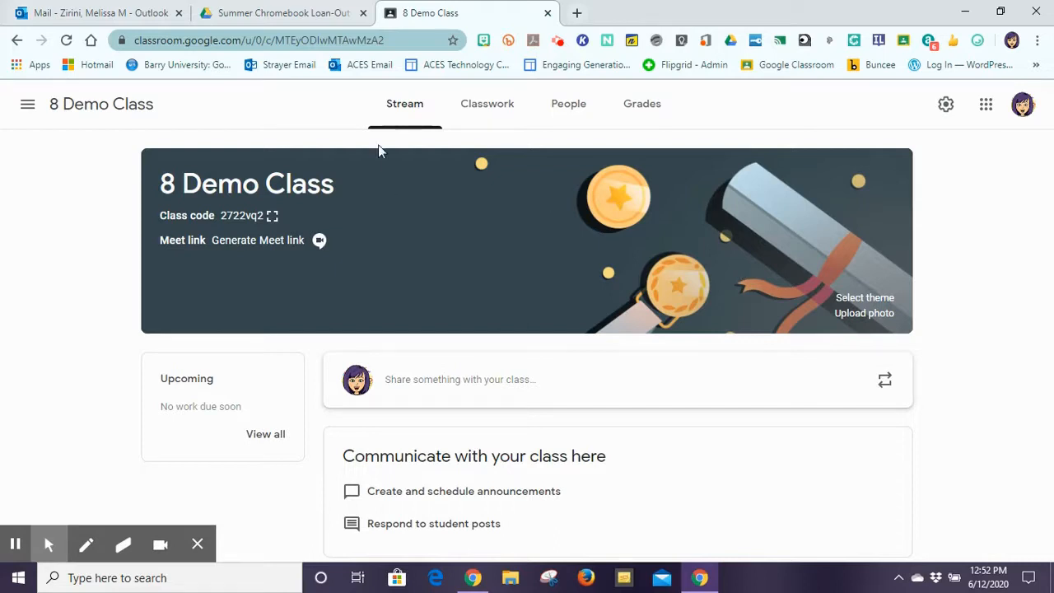
# - Open the class settings and view the options available for the class code
pyautogui.click(945, 107)
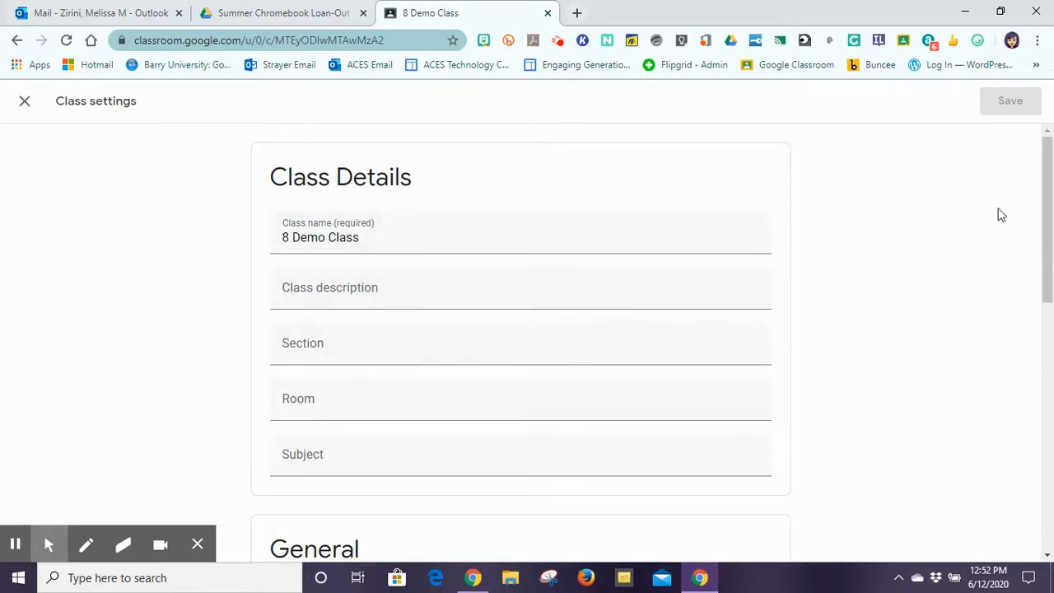
pyautogui.moveTo(1046, 173); pyautogui.dragTo(1050, 336)
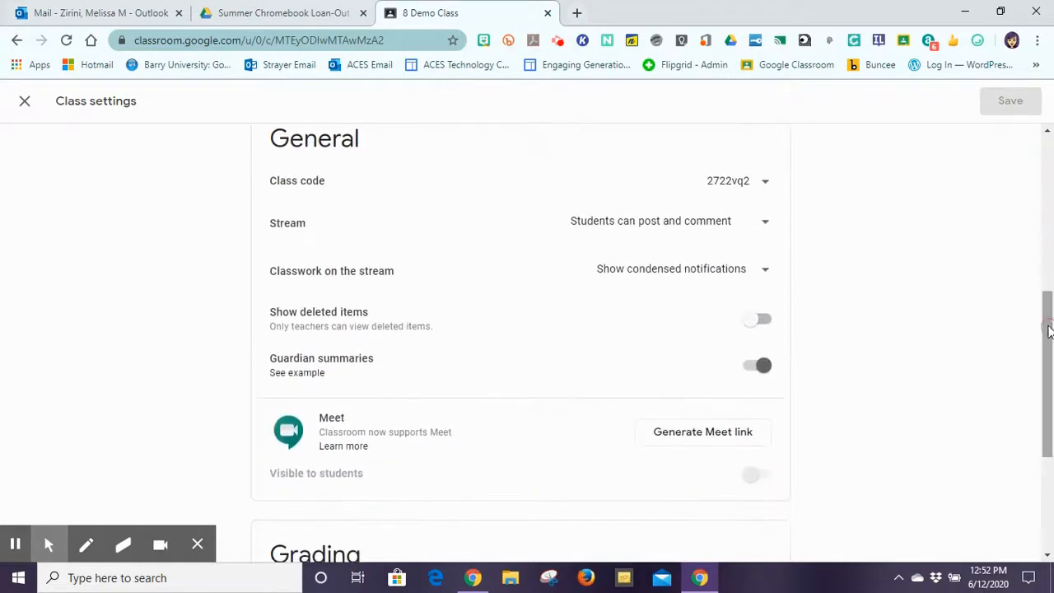
pyautogui.click(767, 181)
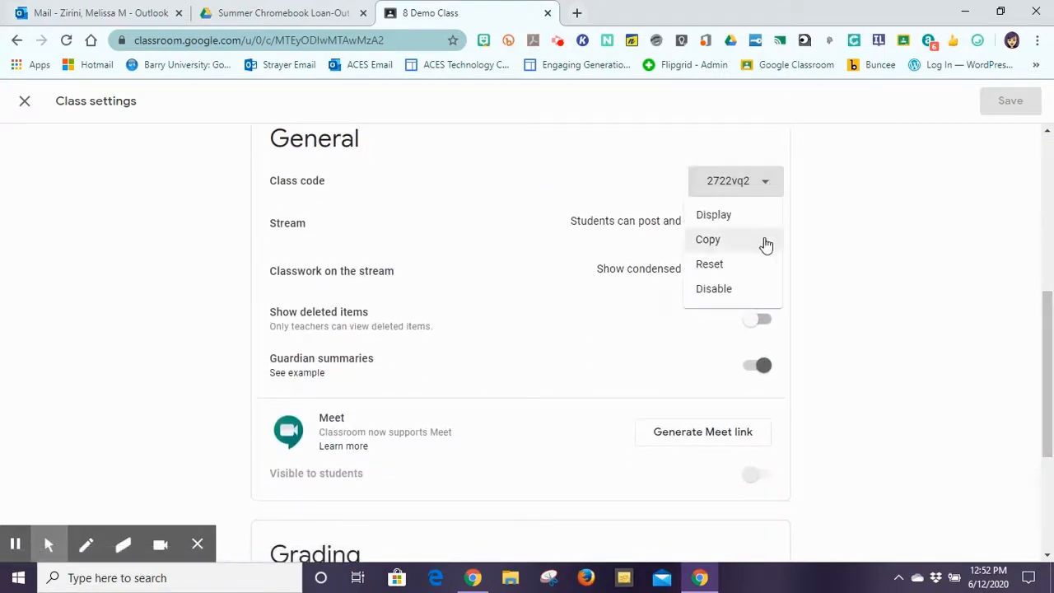
pyautogui.click(827, 173)
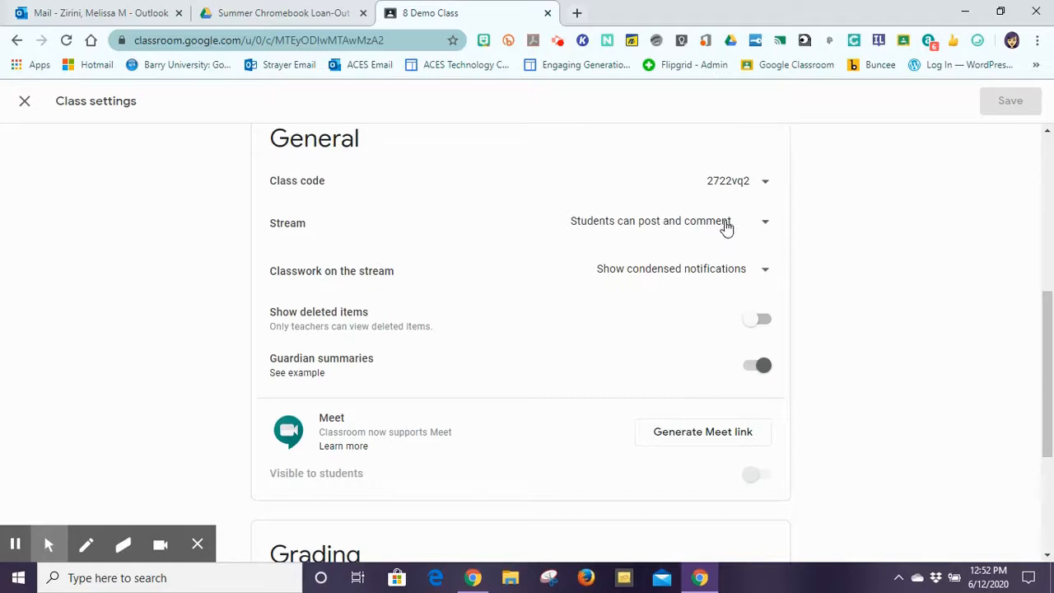
# - Set the stream to Students can only comment and classwork on the stream to Hide notifications
pyautogui.click(765, 227)
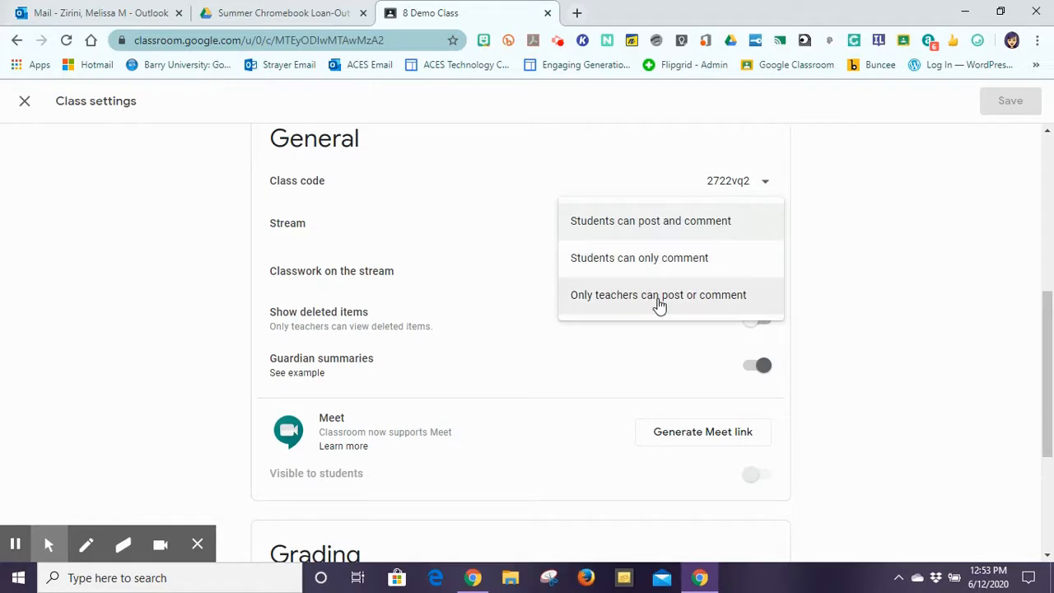
pyautogui.click(643, 261)
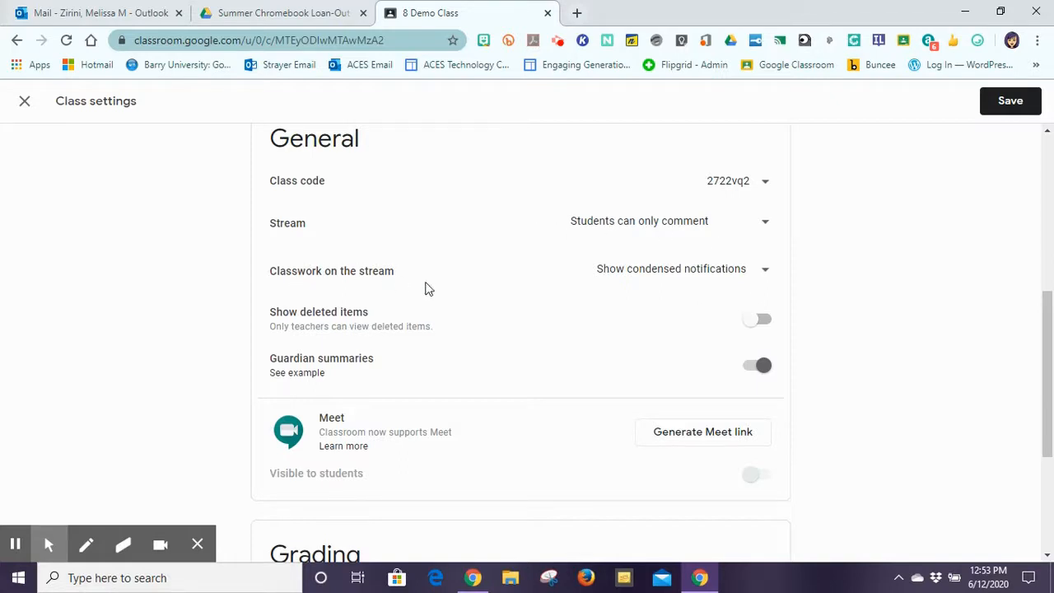
pyautogui.click(767, 275)
pyautogui.click(640, 309)
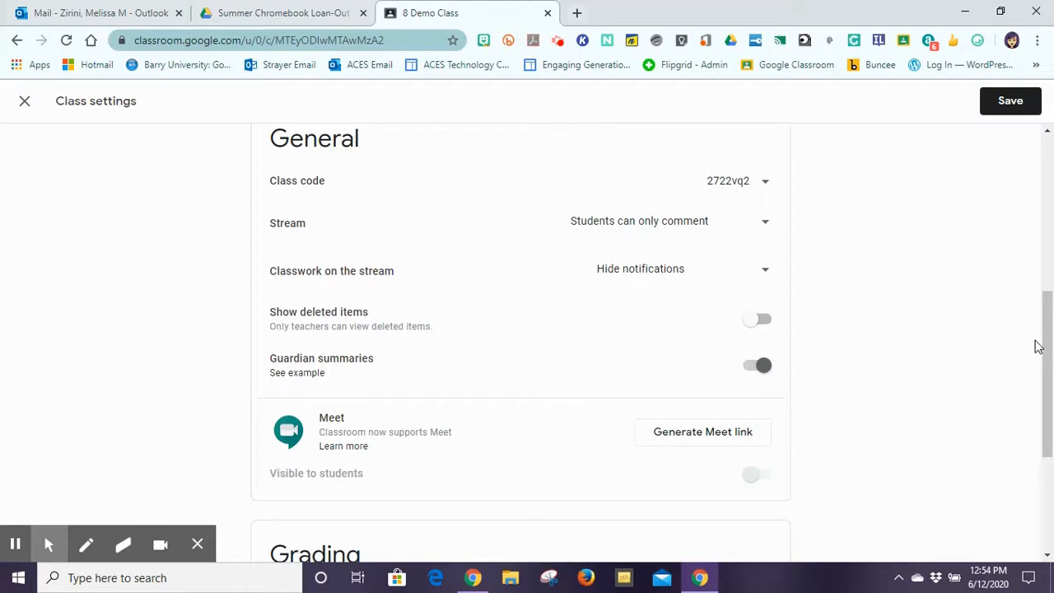
# - Set the overall grade calculation to Weighted by category
pyautogui.moveTo(1046, 336); pyautogui.dragTo(1048, 434)
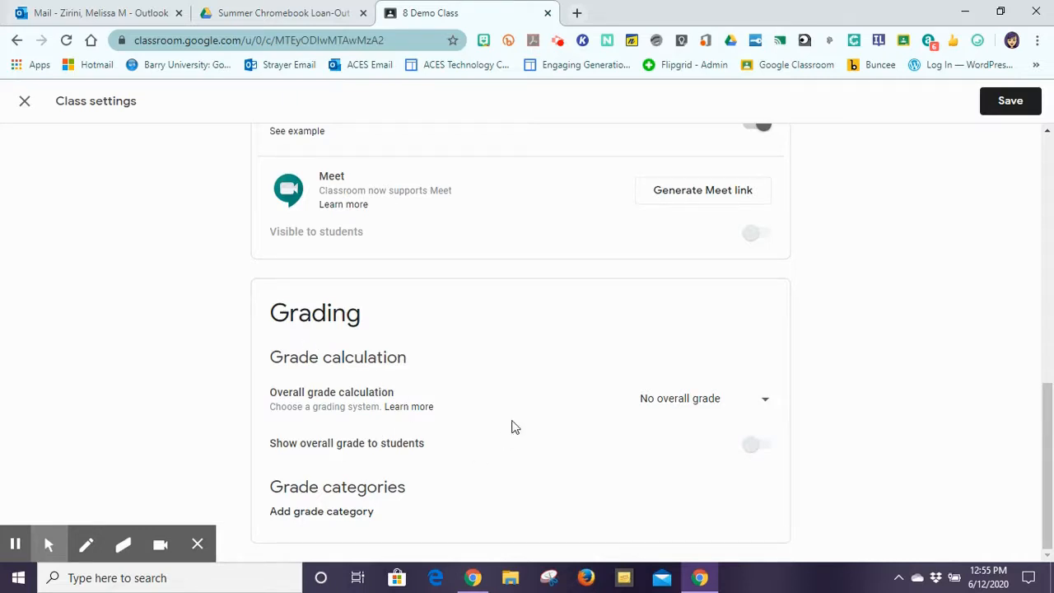
pyautogui.click(765, 401)
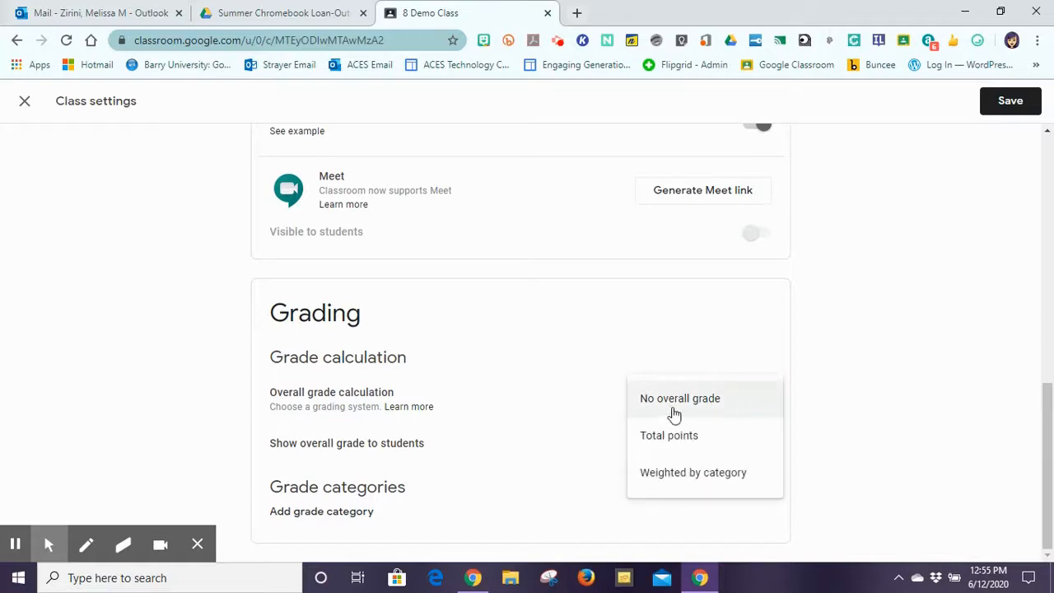
pyautogui.click(675, 476)
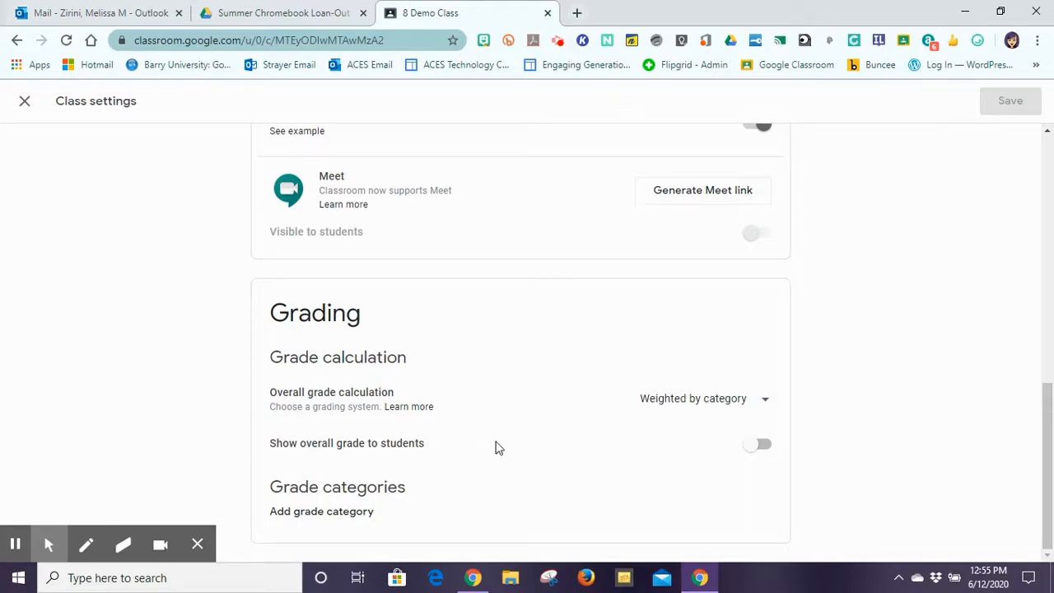
# - Add an empty grade category entry in the grading settings and place the cursor in its name
pyautogui.click(308, 514)
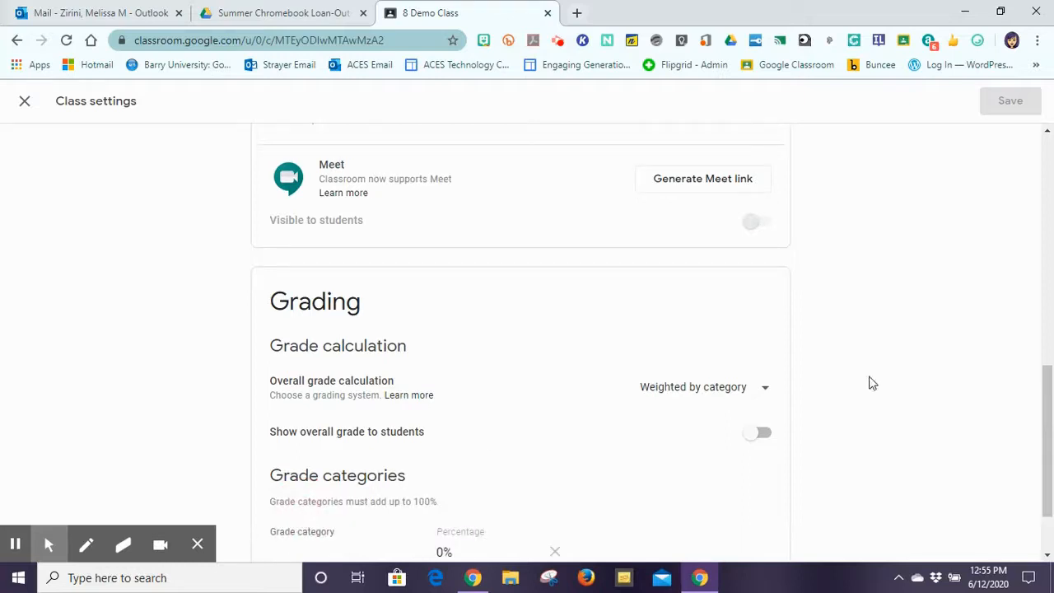
pyautogui.moveTo(1049, 388); pyautogui.dragTo(1047, 454)
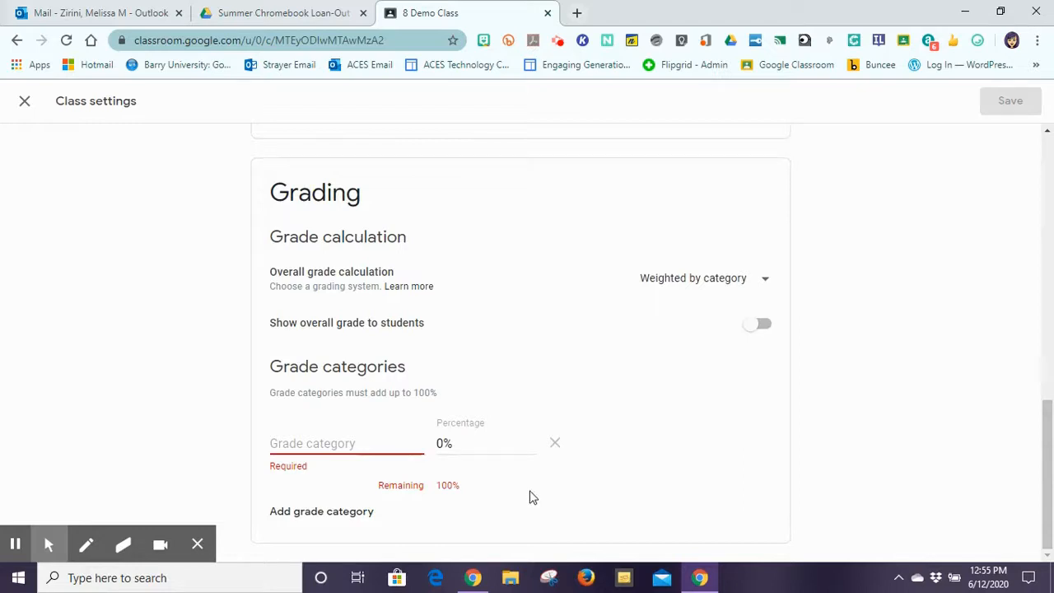
pyautogui.click(1049, 497)
pyautogui.moveTo(1049, 498); pyautogui.dragTo(1049, 149)
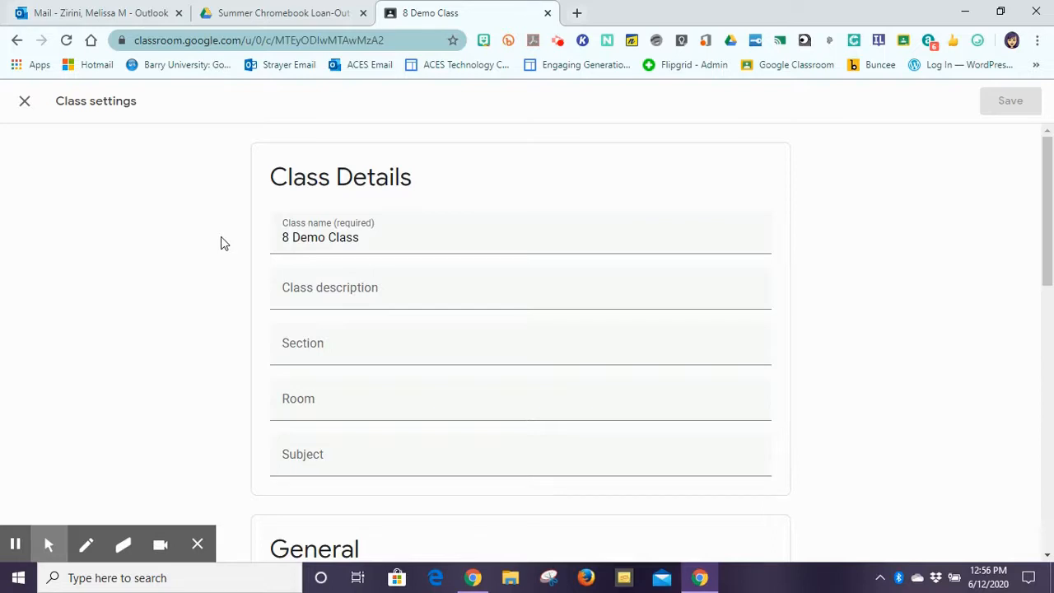
pyautogui.moveTo(1047, 173); pyautogui.dragTo(1029, 449)
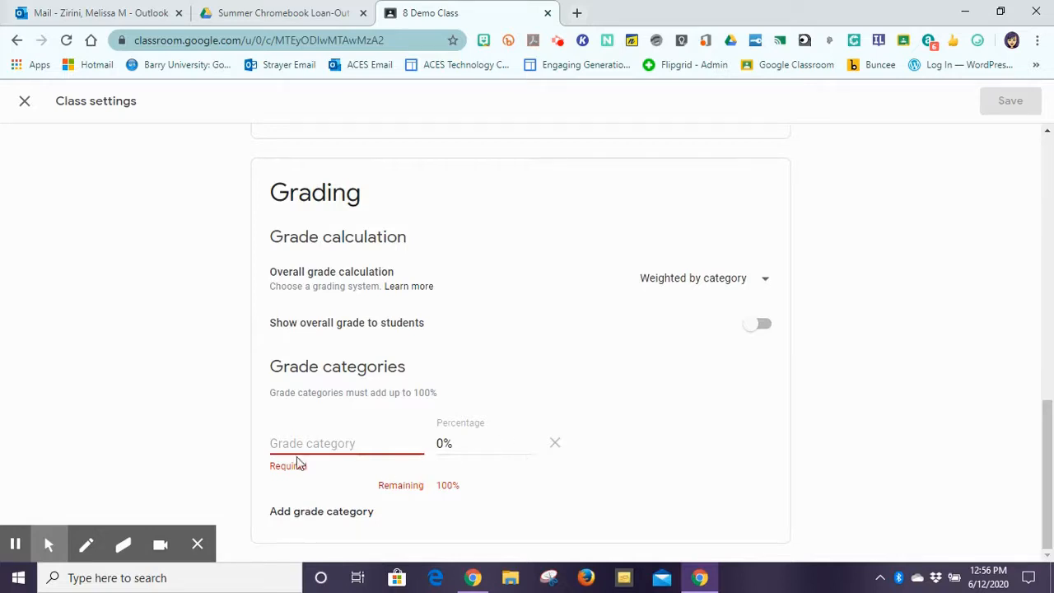
pyautogui.click(332, 445)
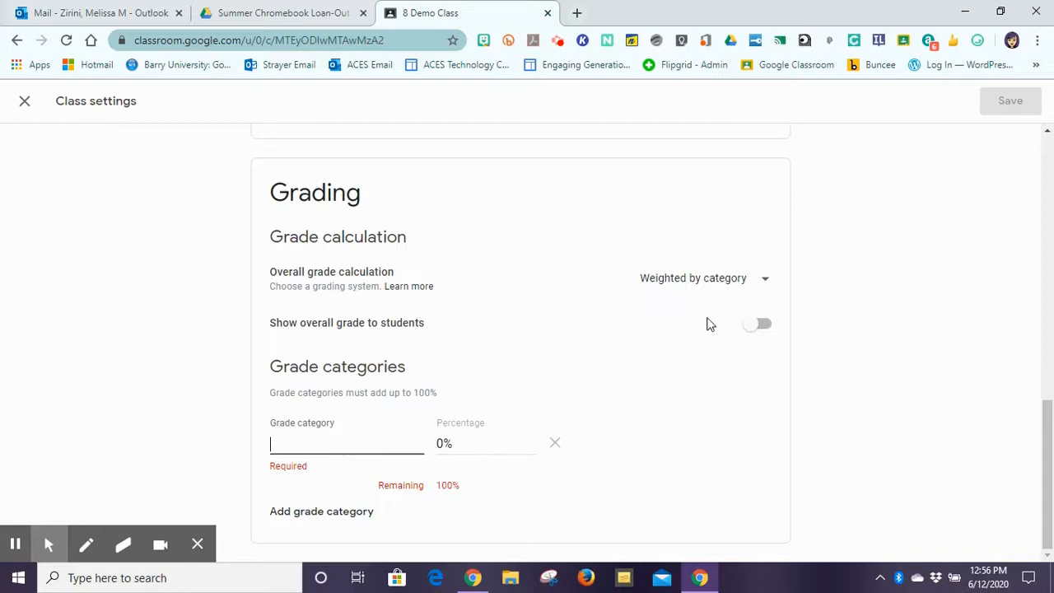
# - Turn on showing the overall grade to students and stay in the class settings instead of discarding the changes
pyautogui.click(758, 327)
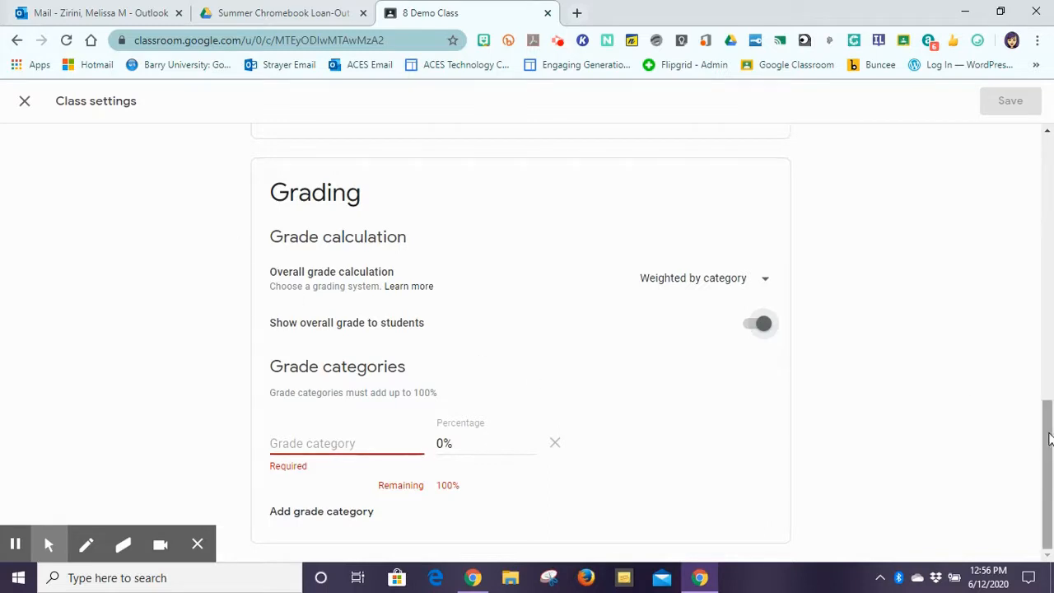
pyautogui.moveTo(1048, 449); pyautogui.dragTo(1049, 149)
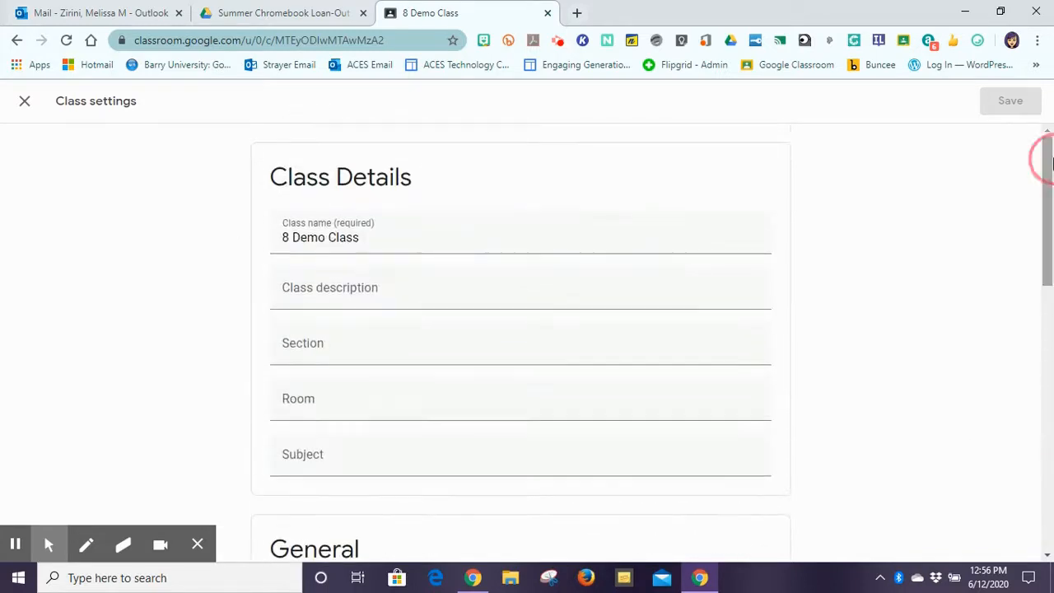
pyautogui.click(23, 103)
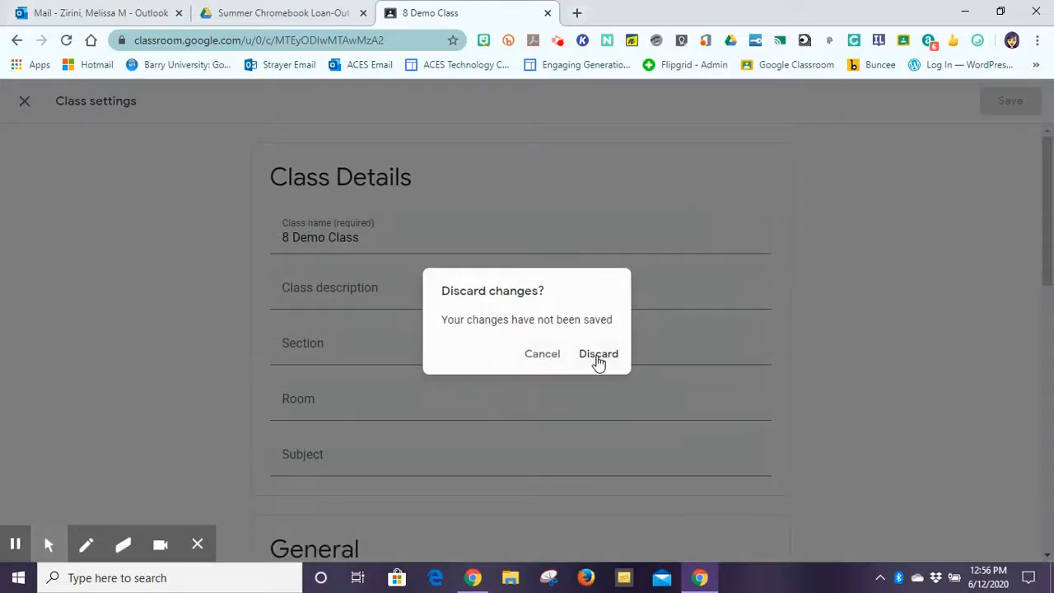
pyautogui.click(534, 359)
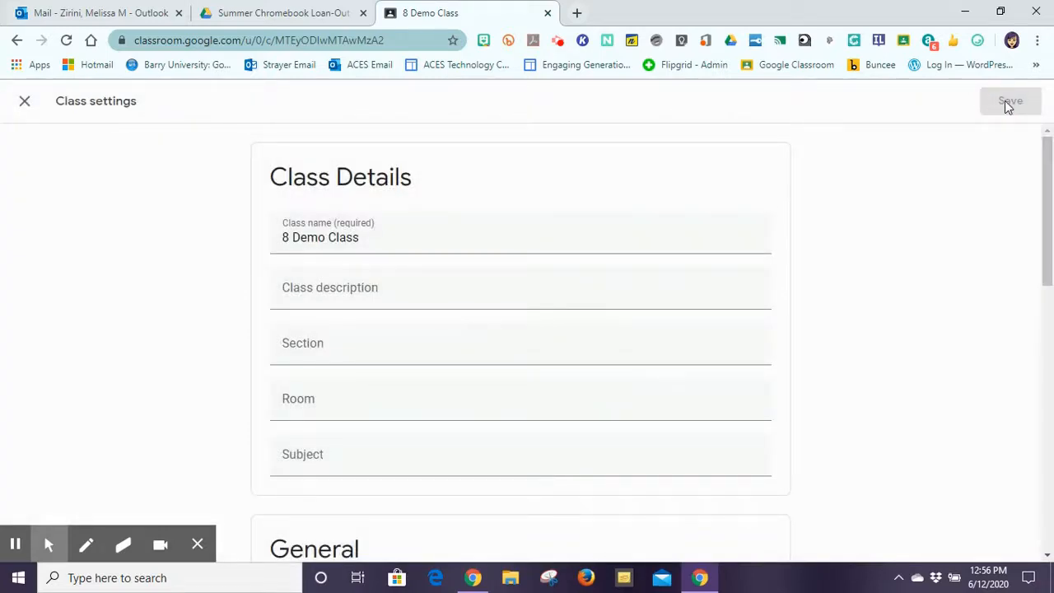
# - Remove the empty grade category, try to save, and close the class settings by discarding the unsaved changes
pyautogui.moveTo(1046, 168); pyautogui.dragTo(1008, 492)
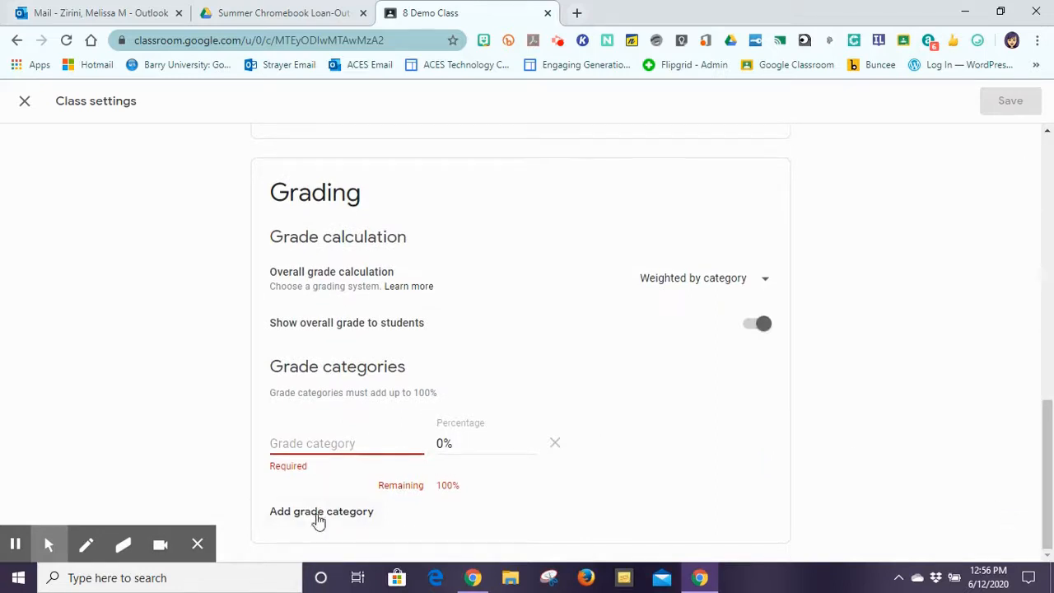
pyautogui.click(555, 444)
pyautogui.click(1013, 109)
pyautogui.click(26, 99)
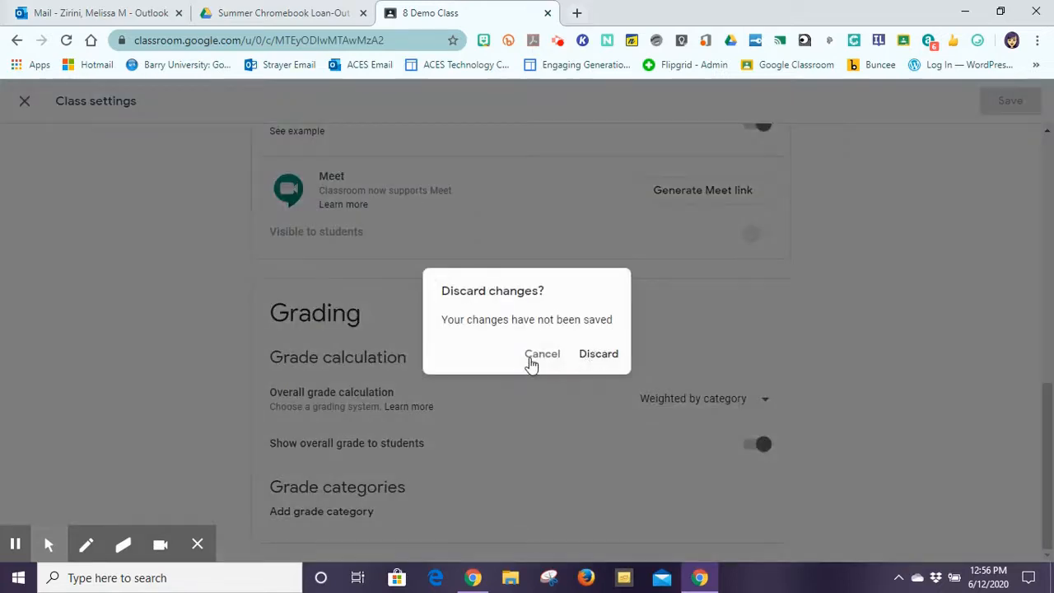
pyautogui.click(592, 357)
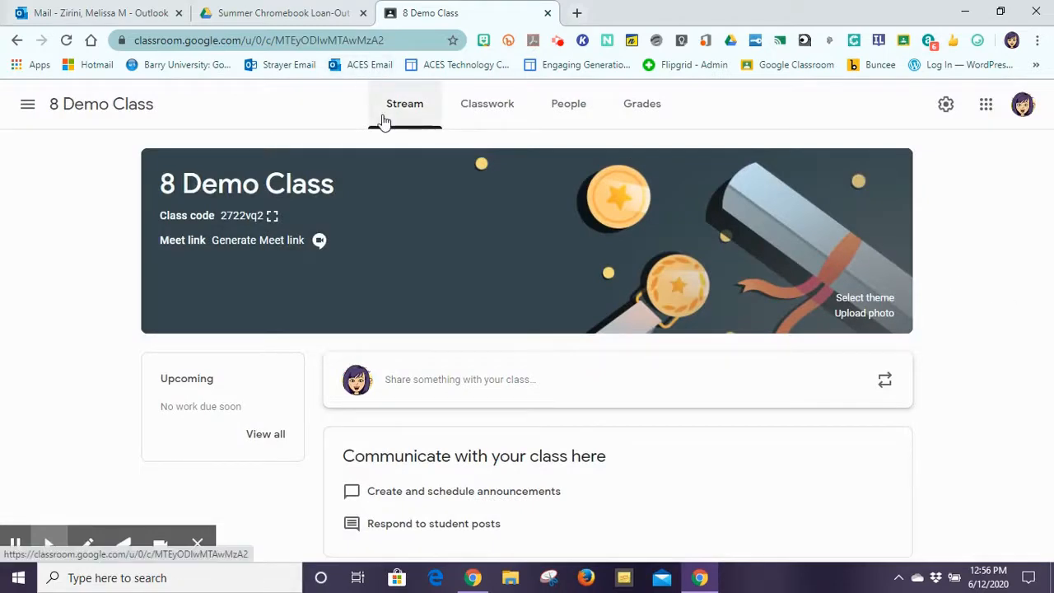
# - Go to the class's Classwork page and view the types of items that can be created there
pyautogui.click(478, 111)
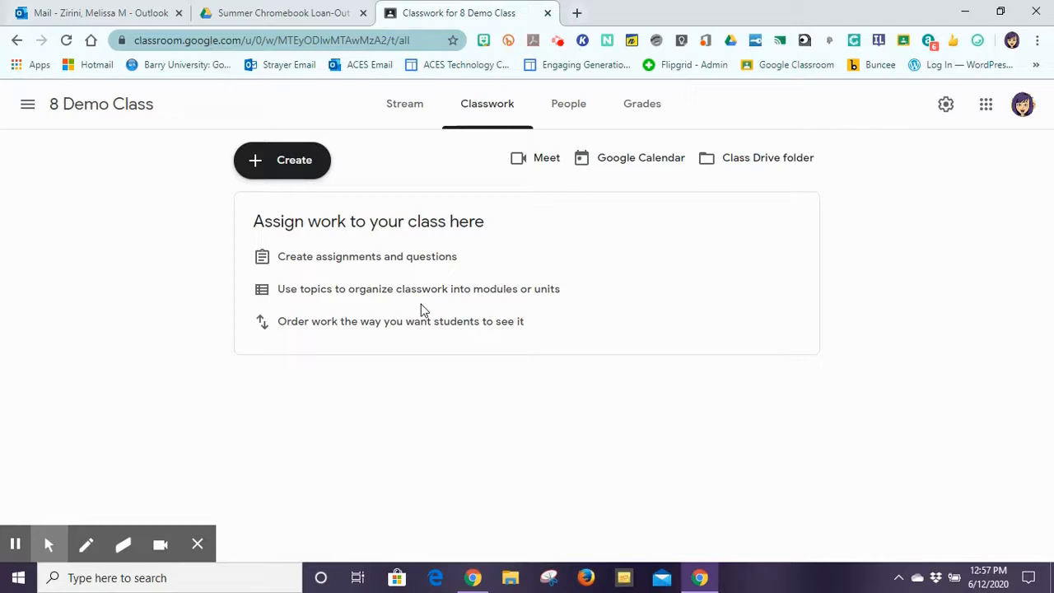
pyautogui.click(265, 164)
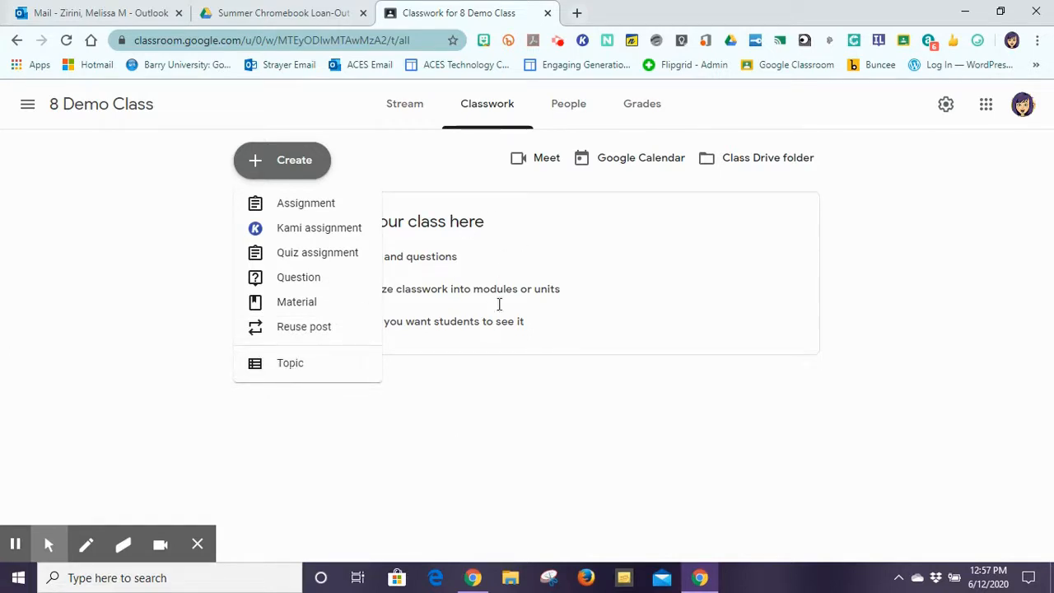
pyautogui.click(505, 410)
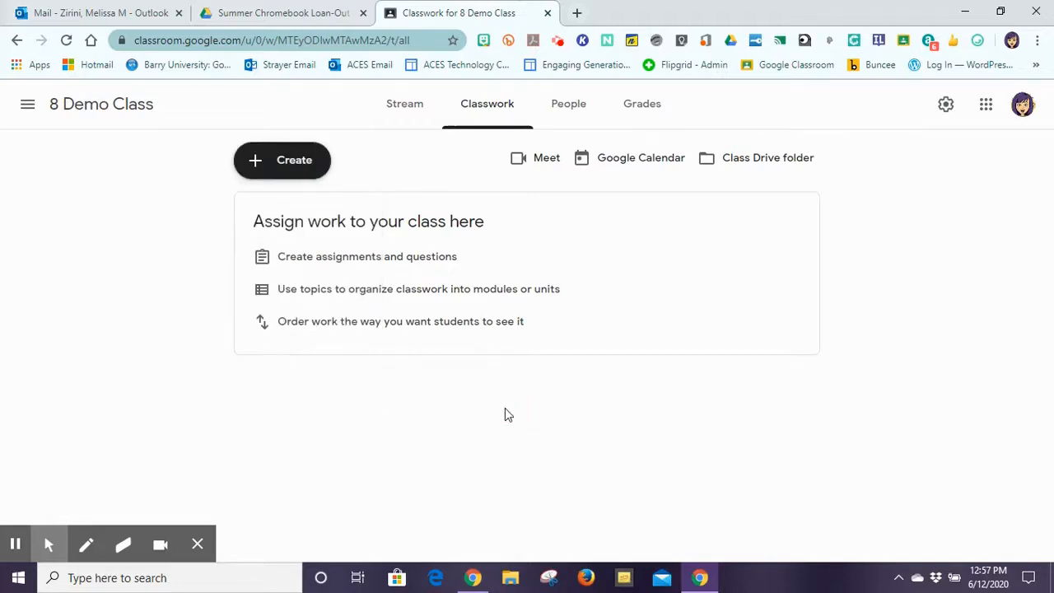
# - Add a classwork topic named Chapter 1 and view the options available for it
pyautogui.click(269, 164)
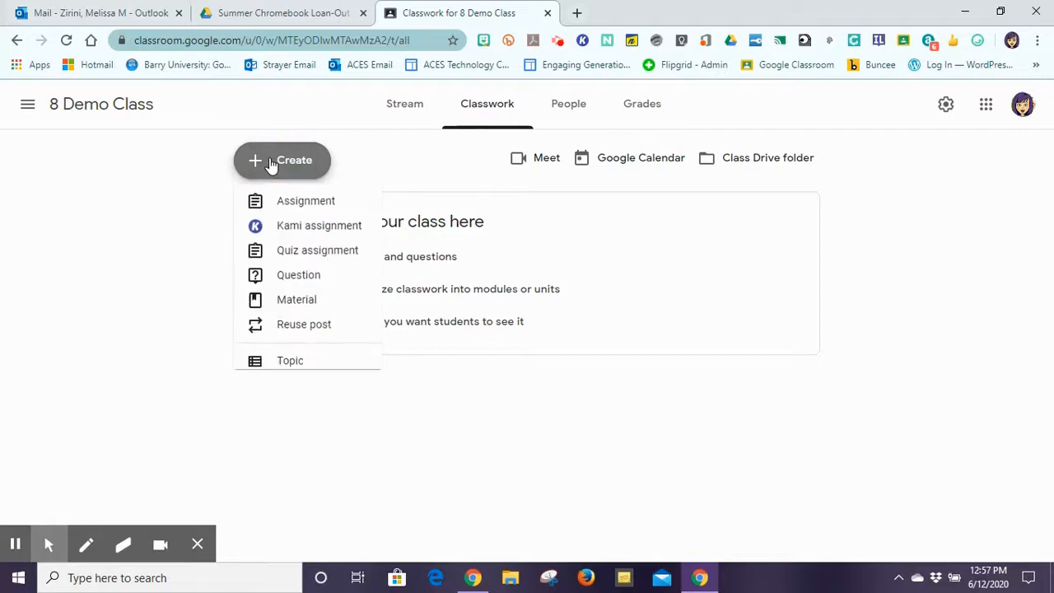
pyautogui.click(280, 366)
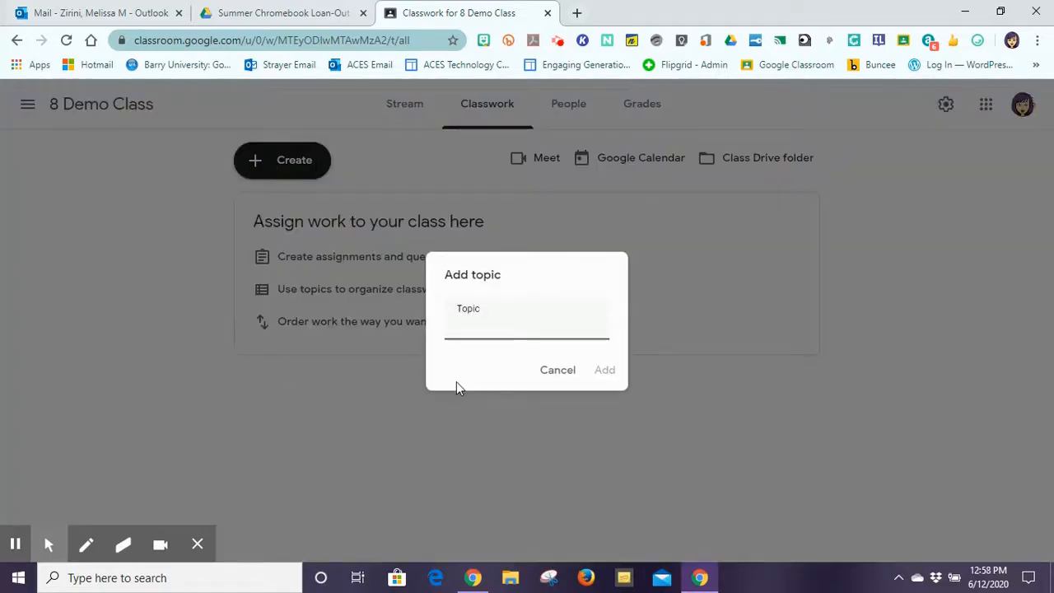
pyautogui.write('Chapter 1')
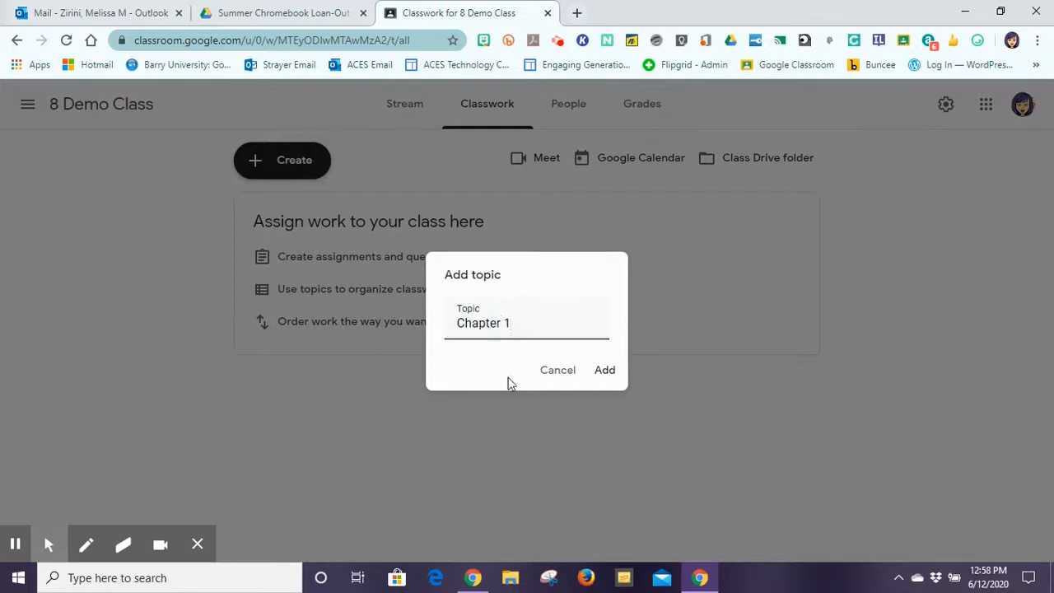
pyautogui.click(605, 370)
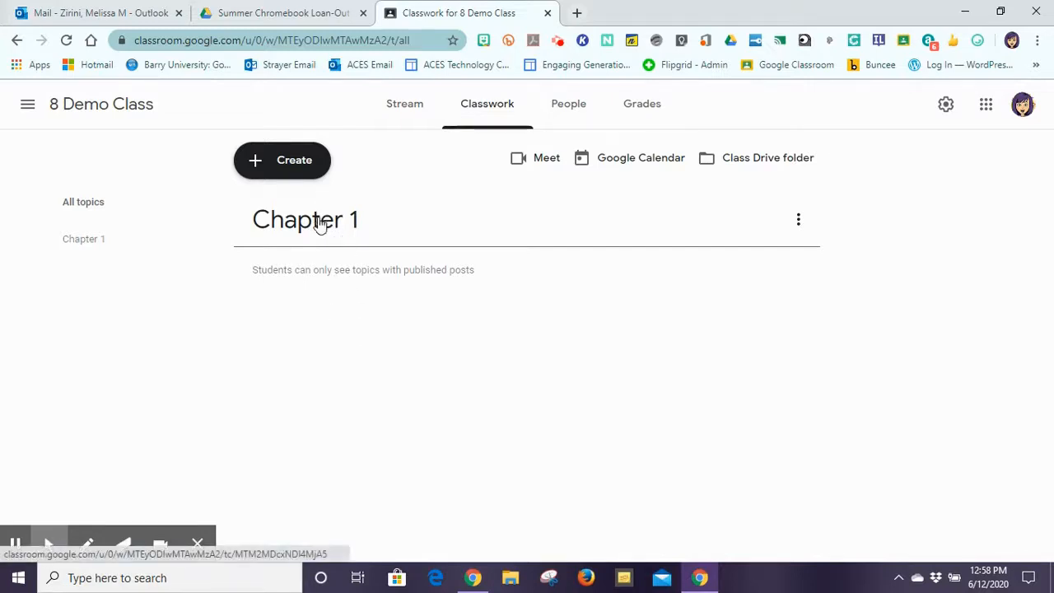
pyautogui.click(798, 221)
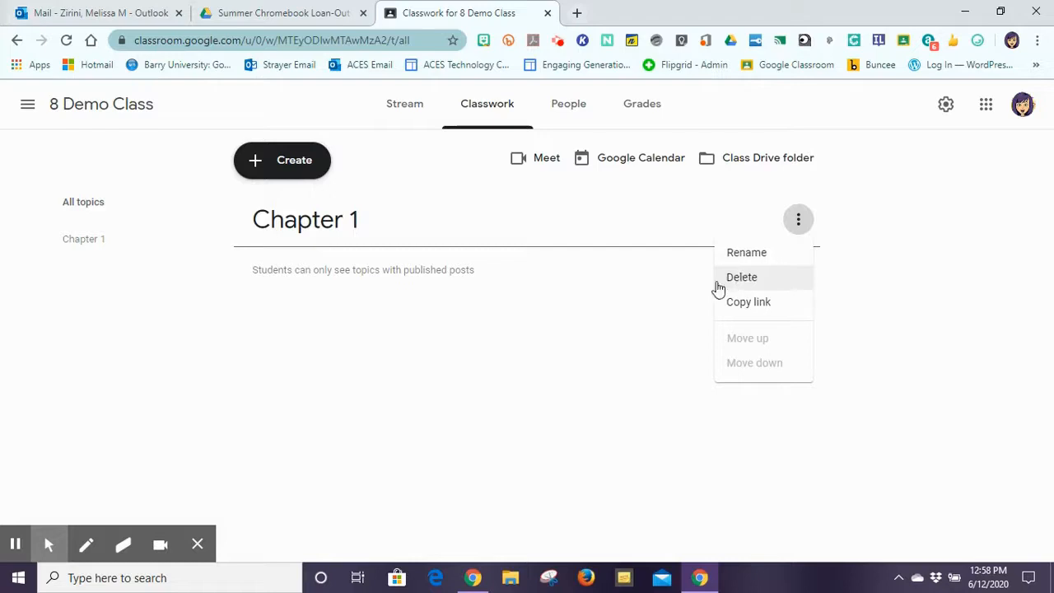
pyautogui.click(624, 273)
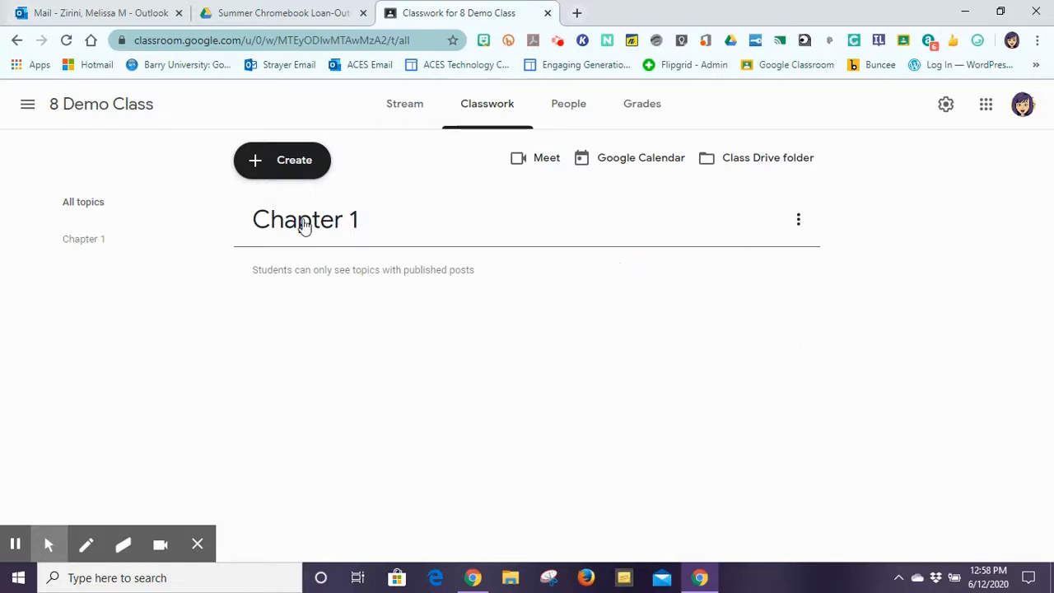
# - Start a new assignment in Classwork and view the topic choices without picking one
pyautogui.click(253, 161)
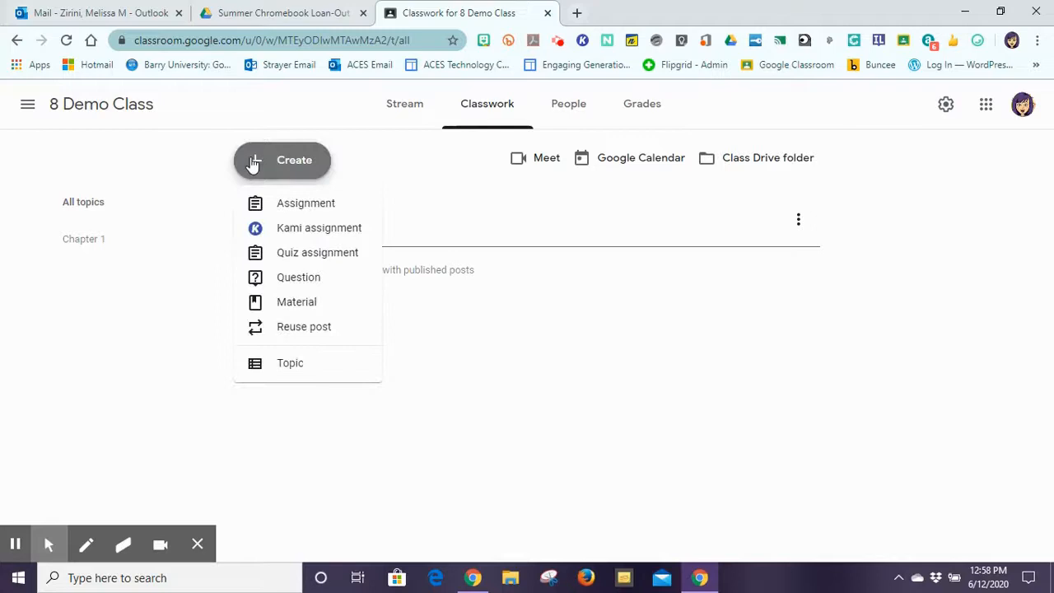
pyautogui.click(304, 209)
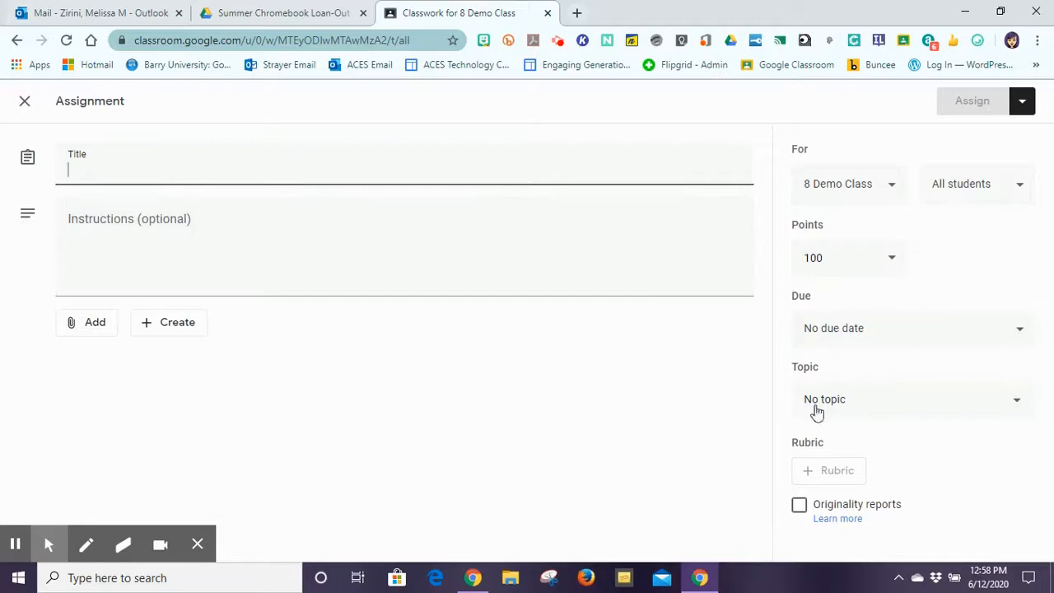
pyautogui.click(876, 406)
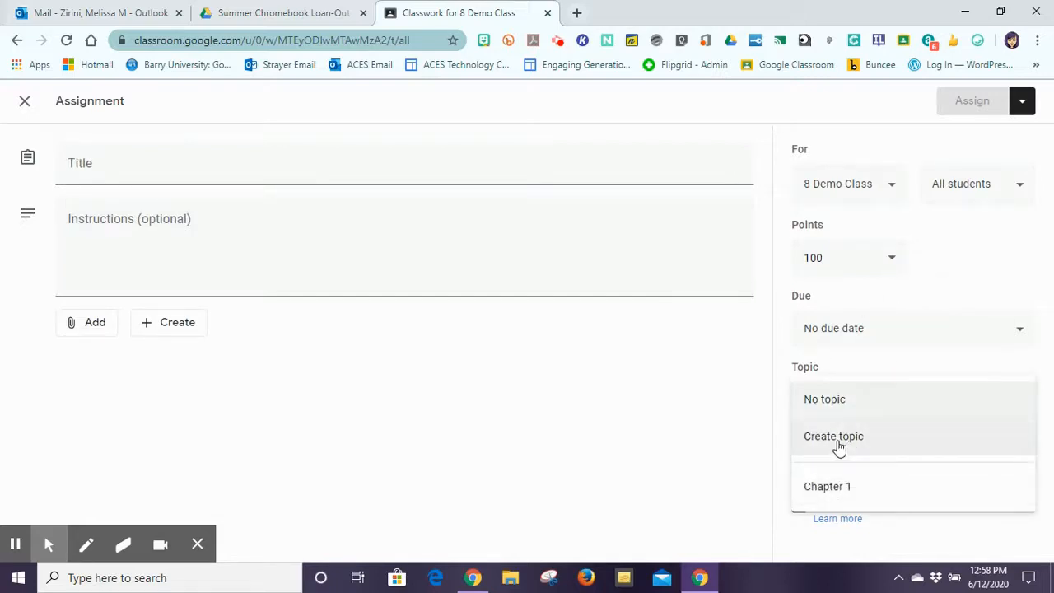
pyautogui.click(726, 399)
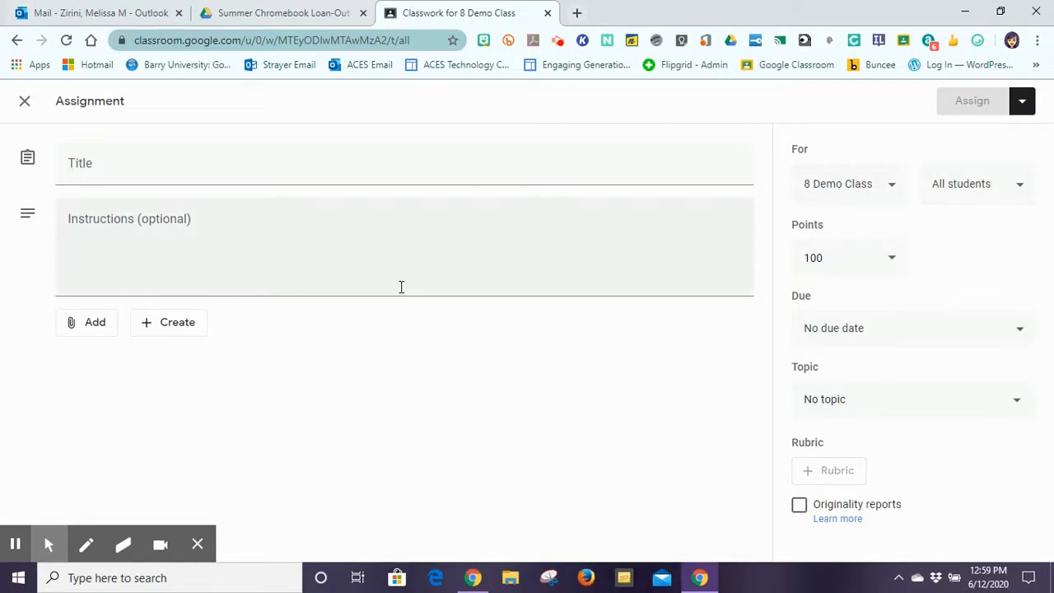
# - Title the assignment 001 Welcome Back Questionnaire and place the cursor in its instructions
pyautogui.click(117, 165)
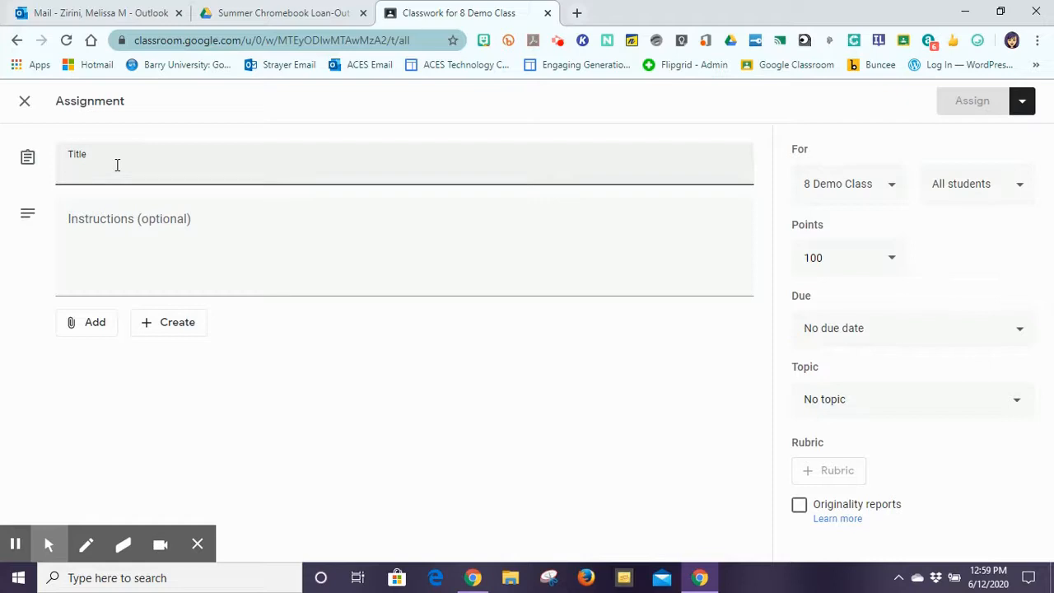
pyautogui.write('001')
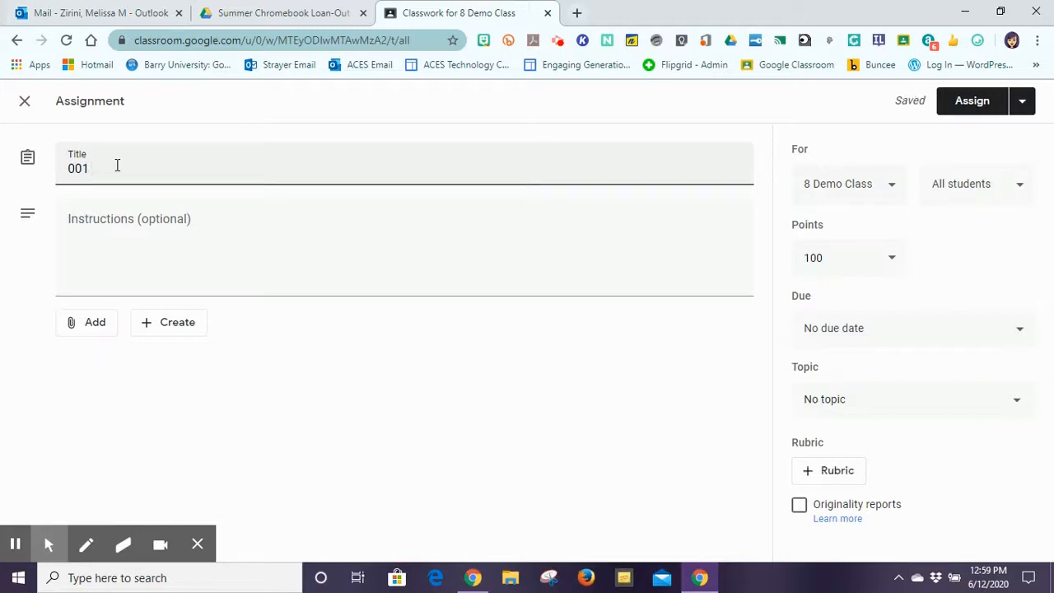
pyautogui.write(' Welcomee Back Questionnaire')
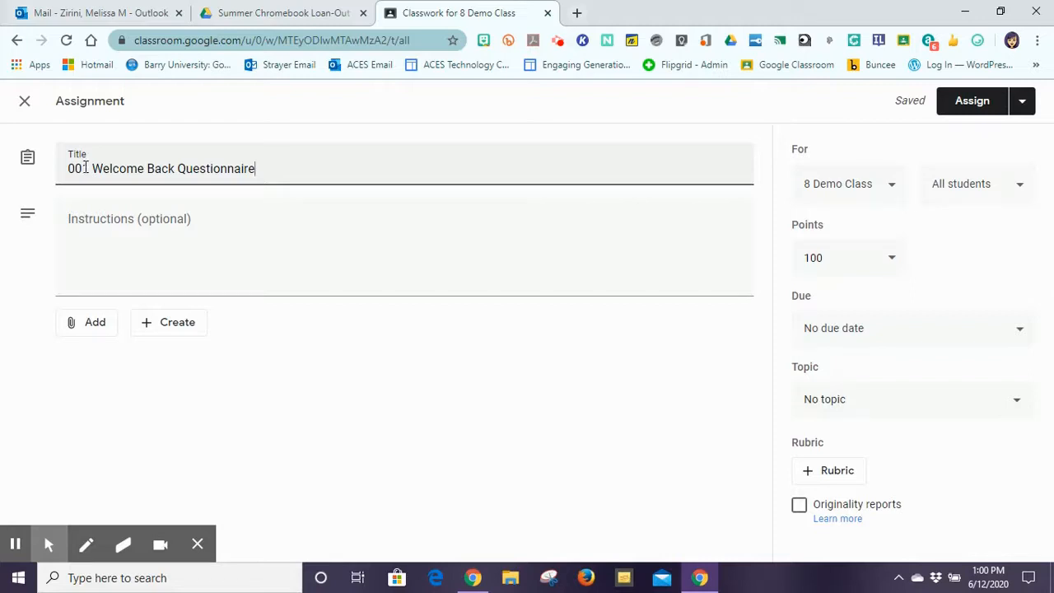
pyautogui.click(106, 221)
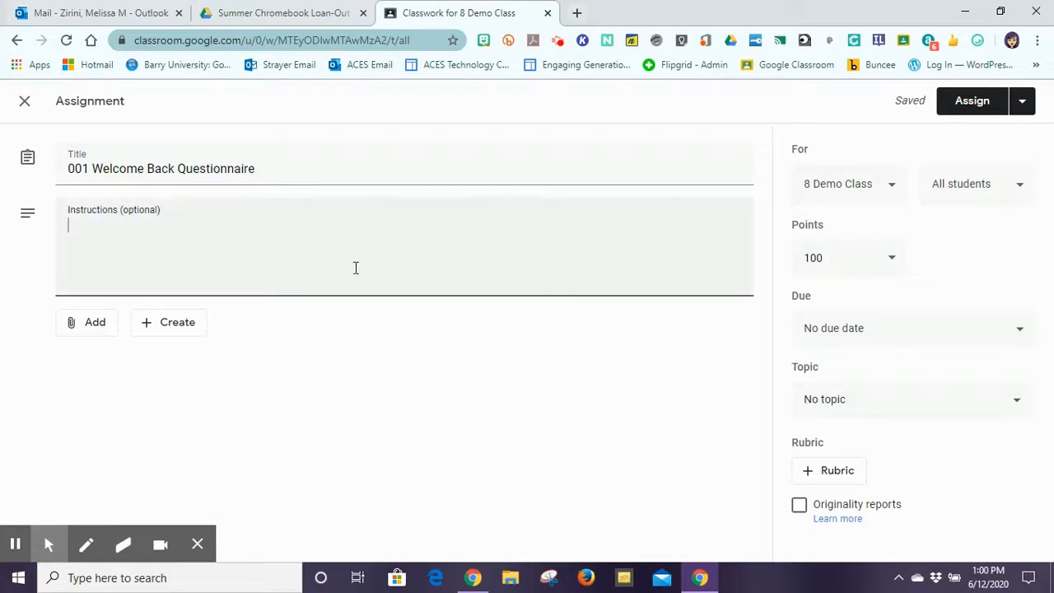
# - Attach the Setting Up Storyboard That! slides from the recent Google Drive files, after looking through the upload and My Drive sources
pyautogui.click(89, 328)
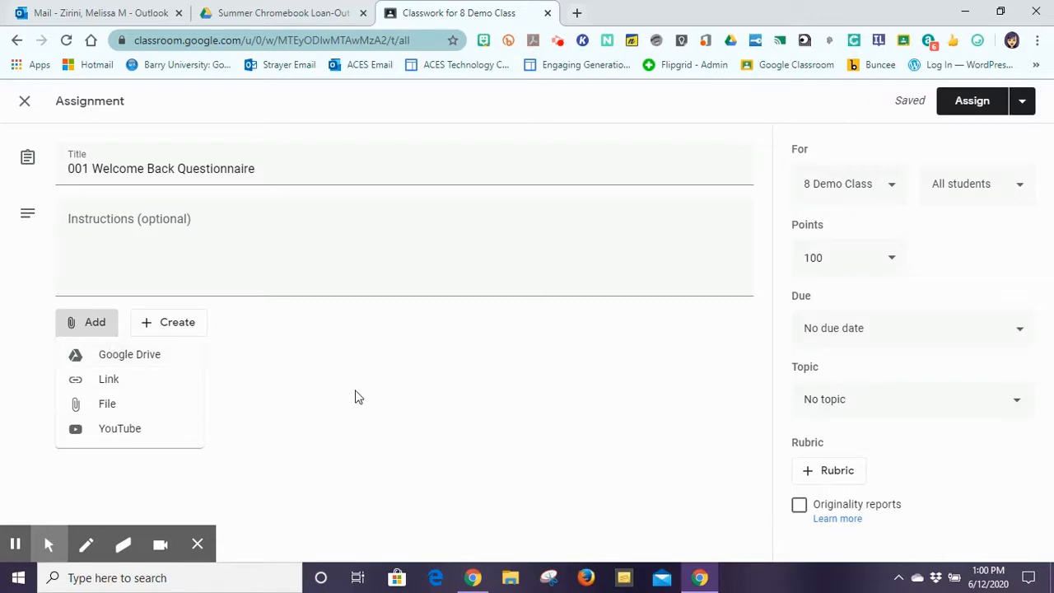
pyautogui.click(131, 358)
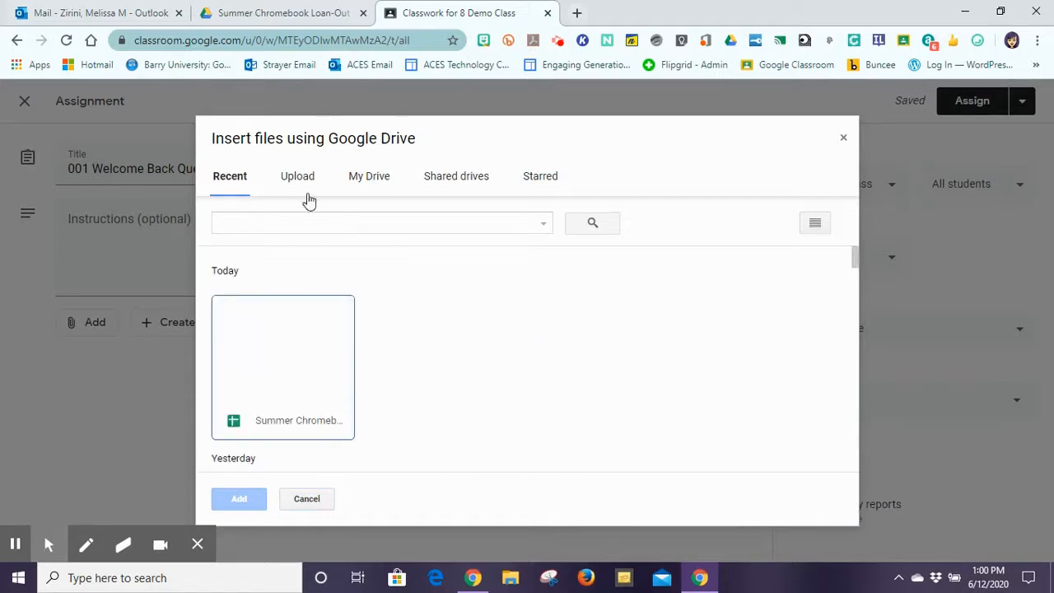
pyautogui.click(296, 173)
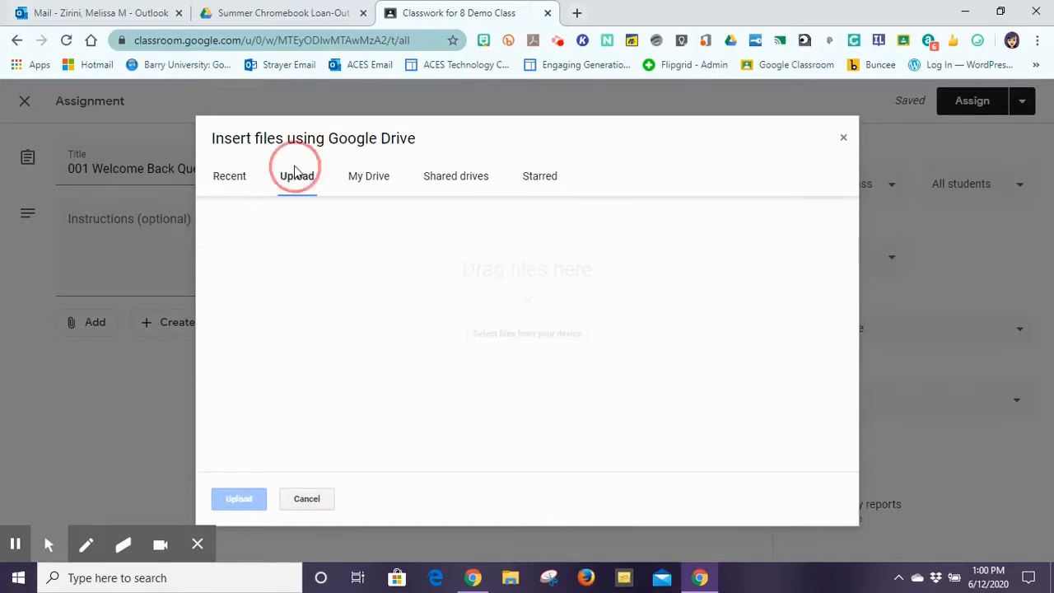
pyautogui.click(375, 178)
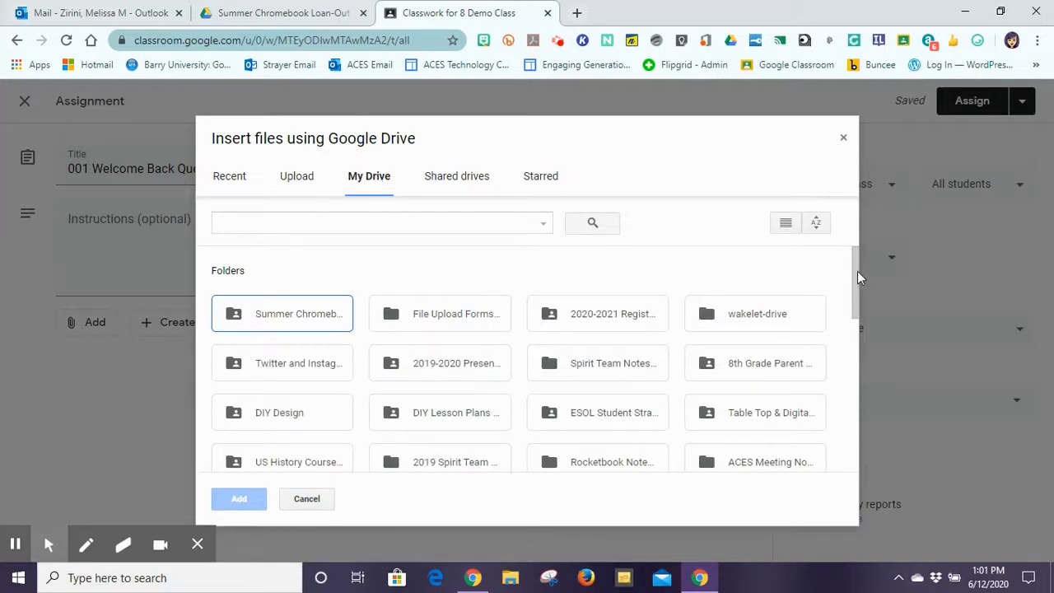
pyautogui.moveTo(856, 262); pyautogui.dragTo(836, 449)
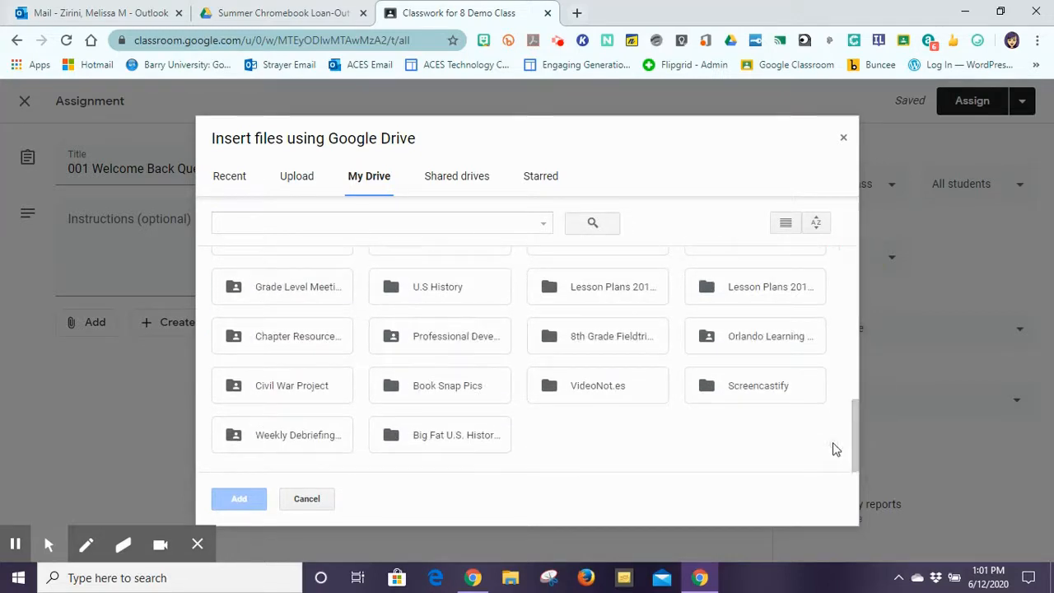
pyautogui.click(229, 175)
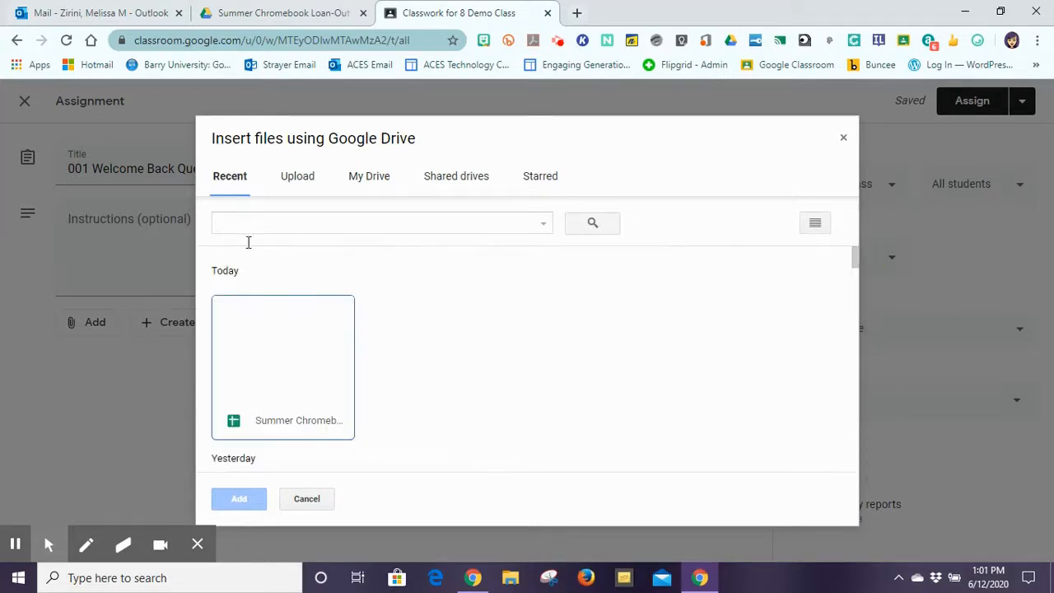
pyautogui.moveTo(856, 257); pyautogui.dragTo(856, 284)
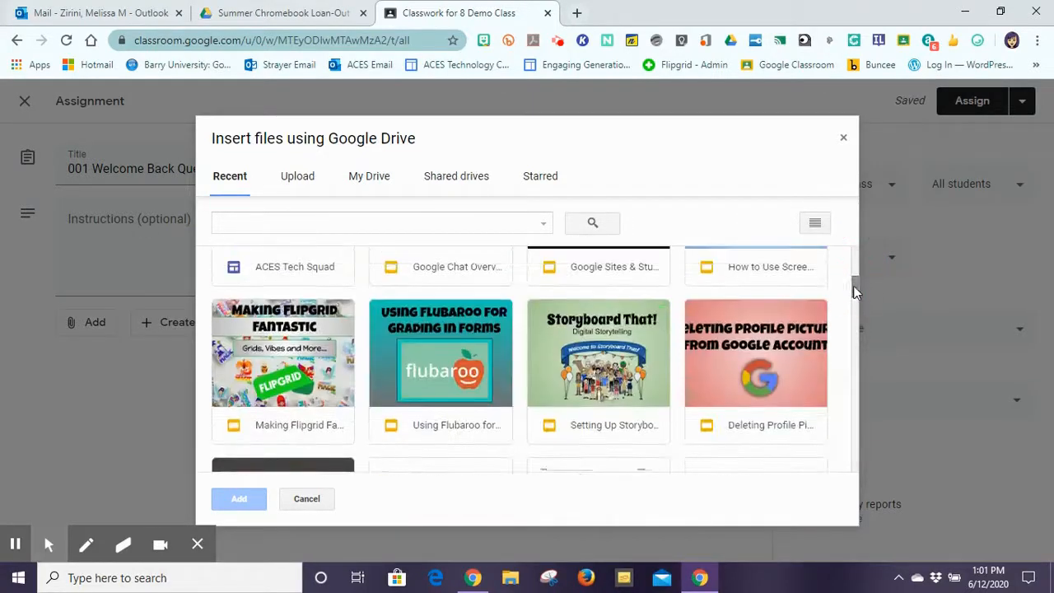
pyautogui.click(574, 425)
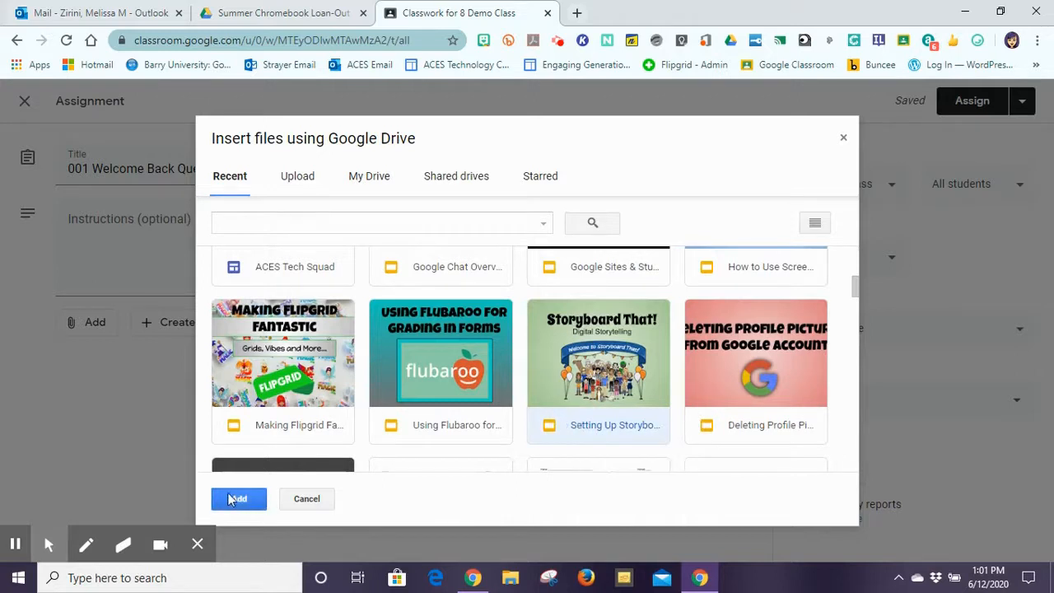
pyautogui.click(236, 500)
# - Set the attached Setting Up Storyboard That! slides to Make a copy for each student, after trying Students can edit file
pyautogui.click(497, 436)
pyautogui.click(685, 382)
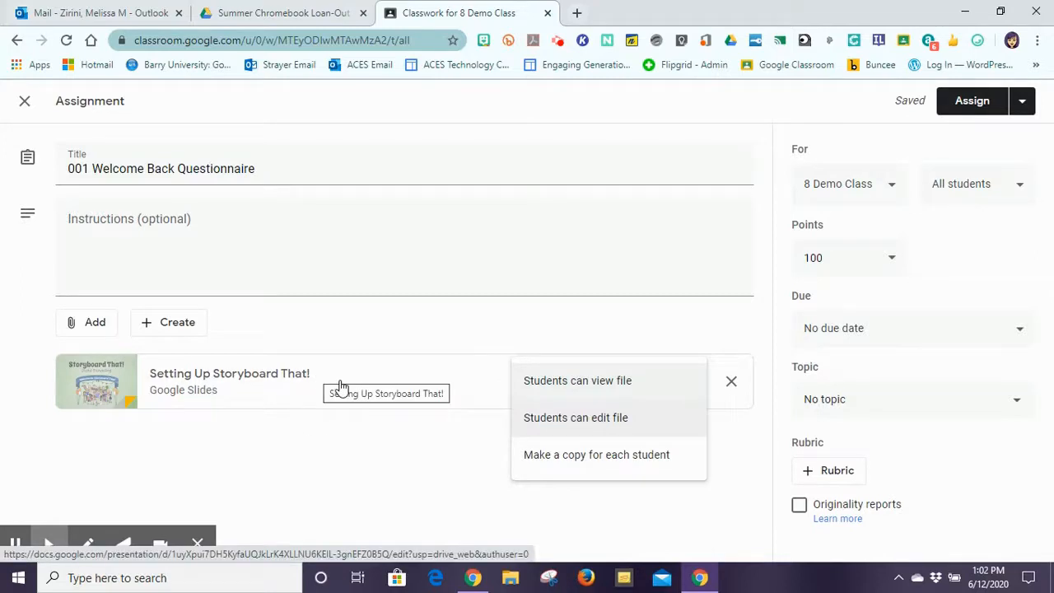
pyautogui.click(552, 418)
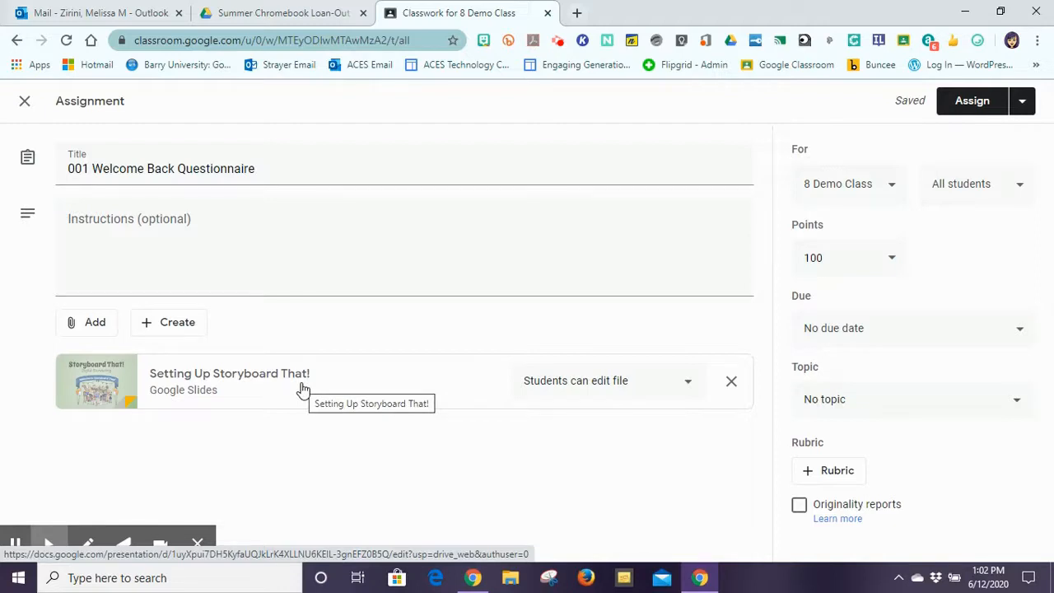
pyautogui.click(571, 385)
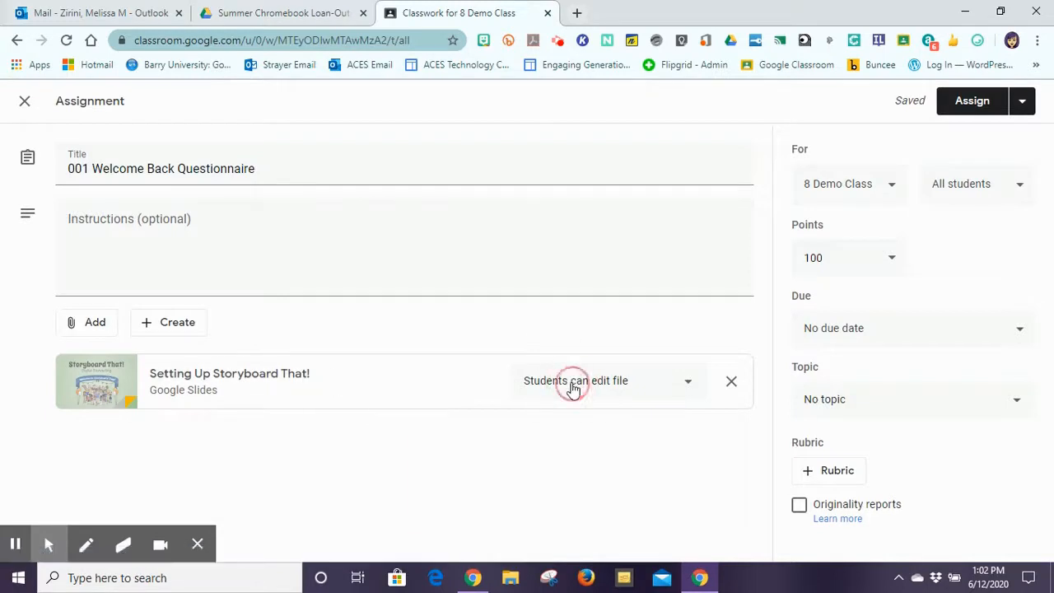
pyautogui.click(570, 420)
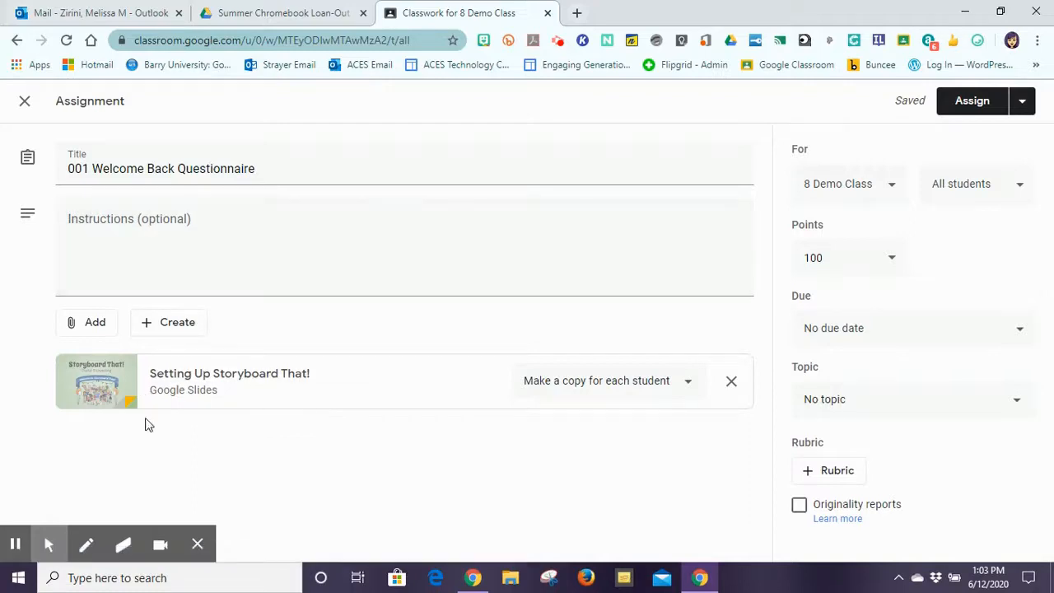
# - Create a blank Google Slides presentation as a second attachment, return to the assignment and remove that attachment
pyautogui.click(153, 246)
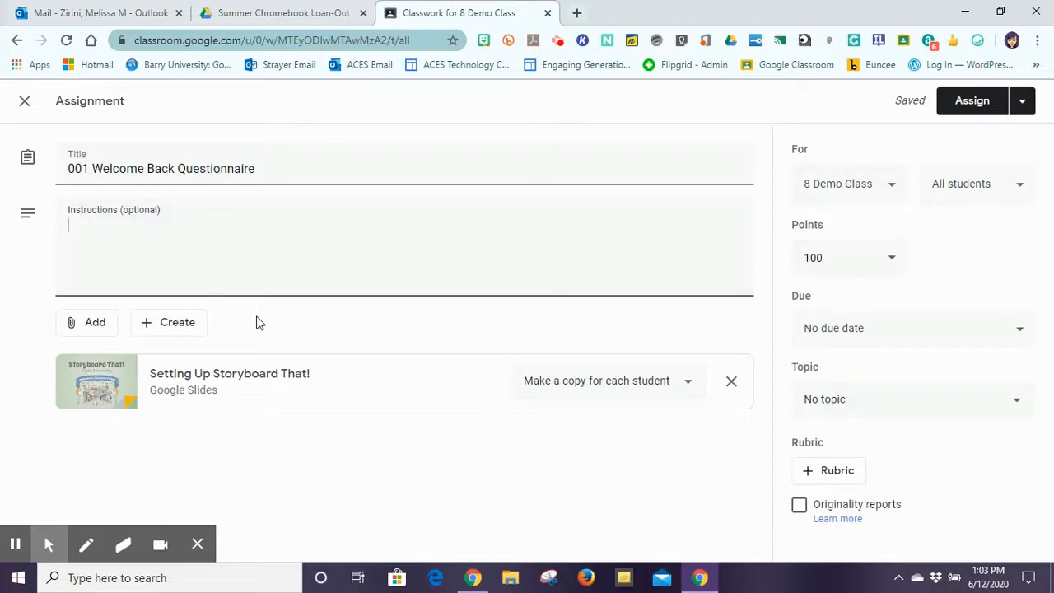
pyautogui.click(165, 330)
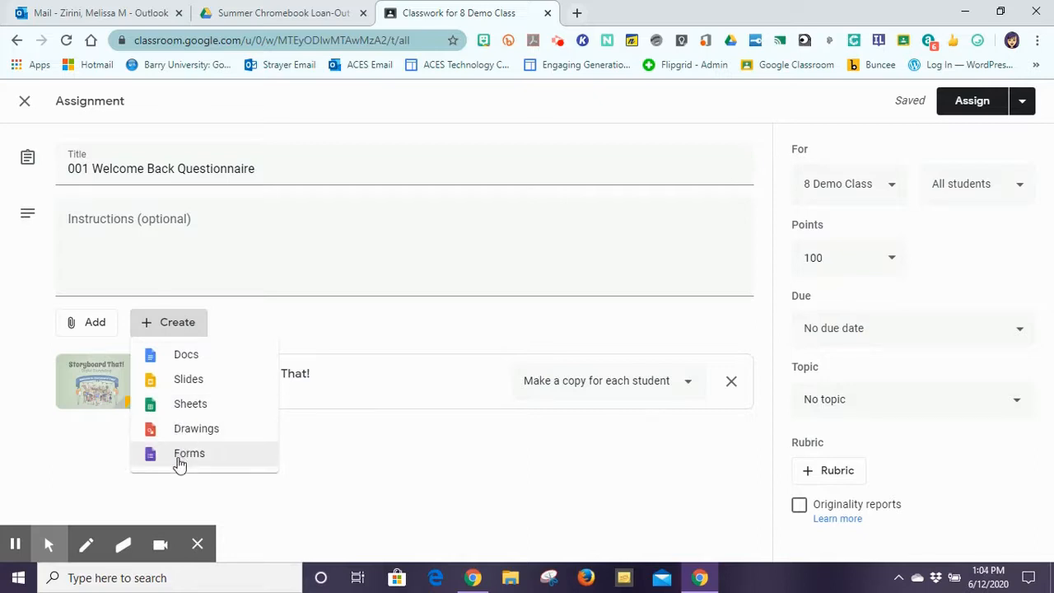
pyautogui.click(181, 385)
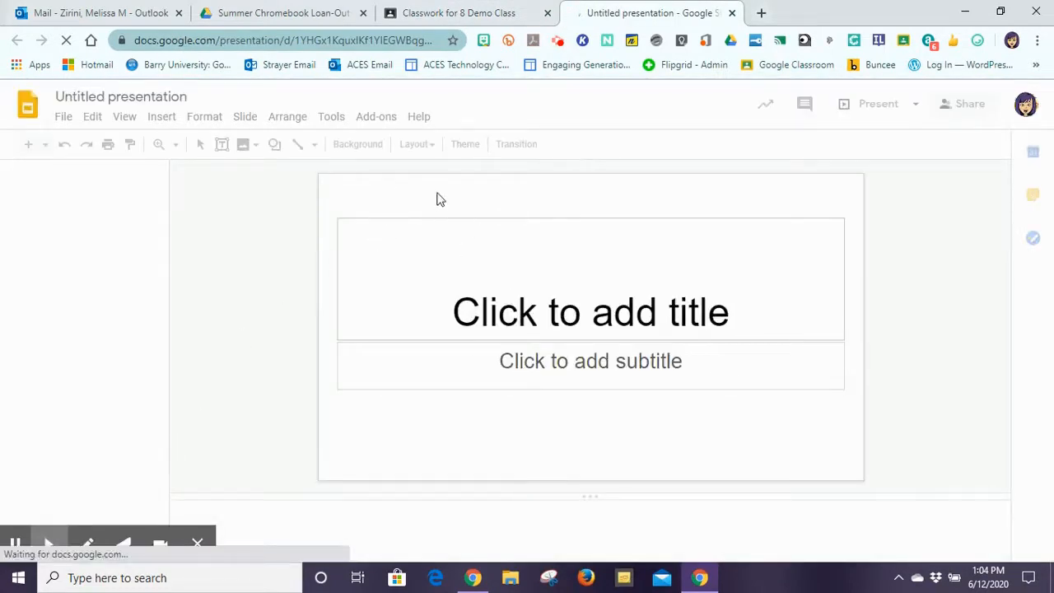
pyautogui.click(455, 12)
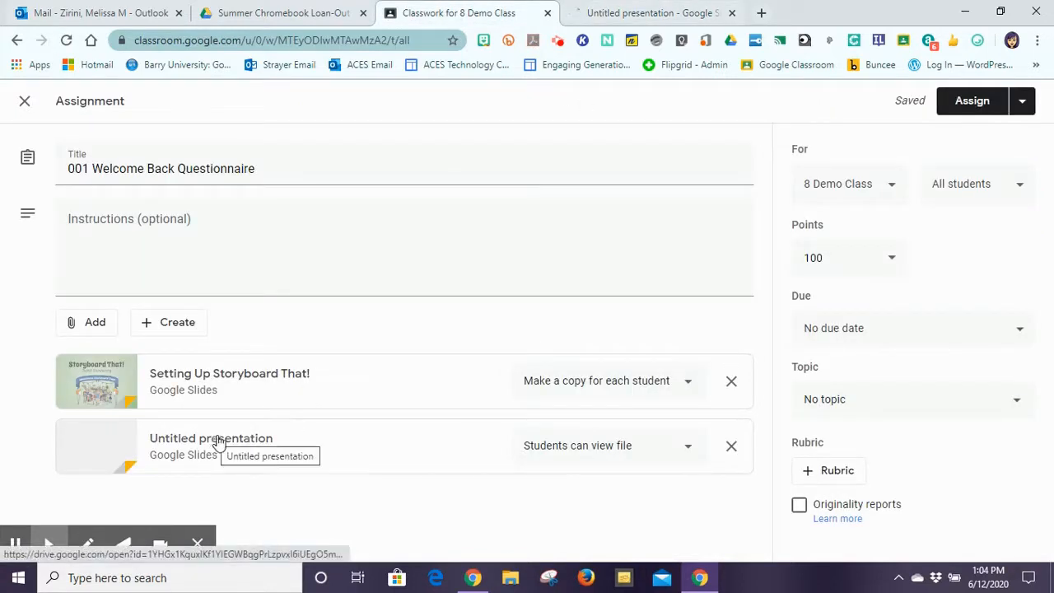
pyautogui.click(732, 448)
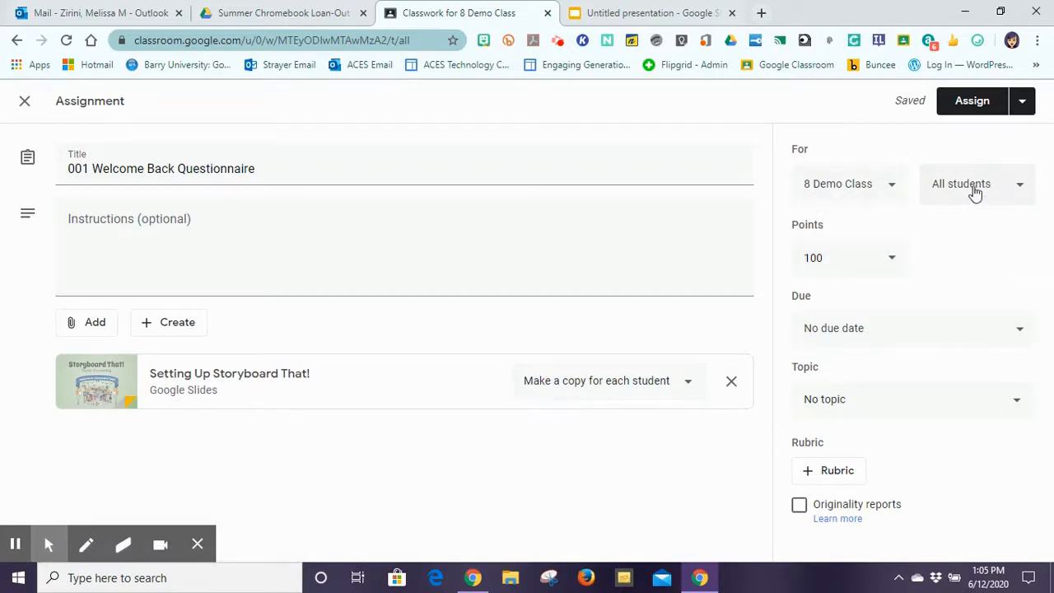
# - Examine which classes and students the assignment can be given to, keeping 8 Demo Class and All students
pyautogui.click(890, 191)
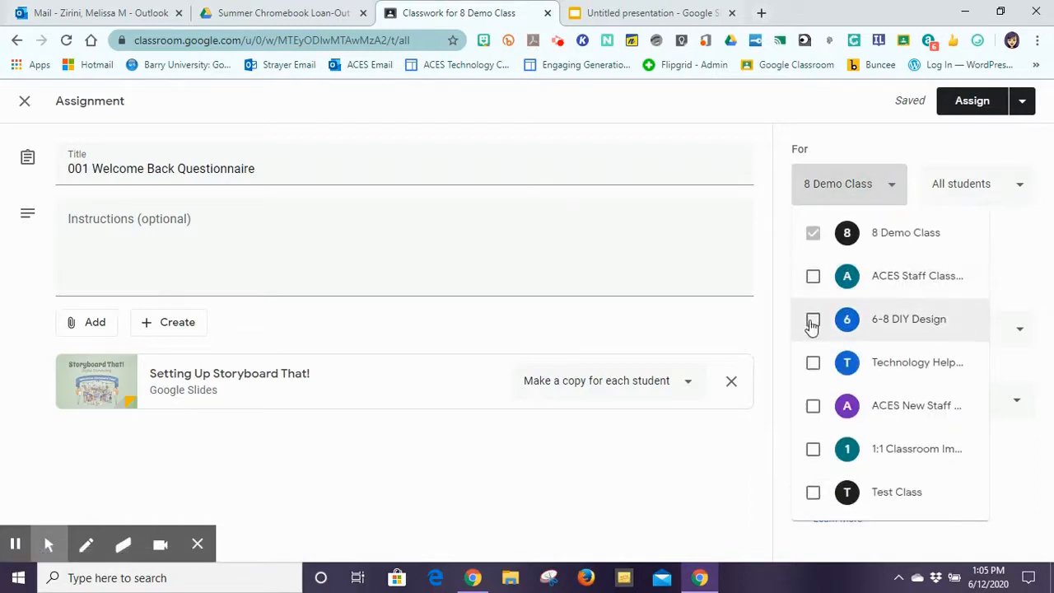
pyautogui.click(1032, 253)
pyautogui.click(1022, 189)
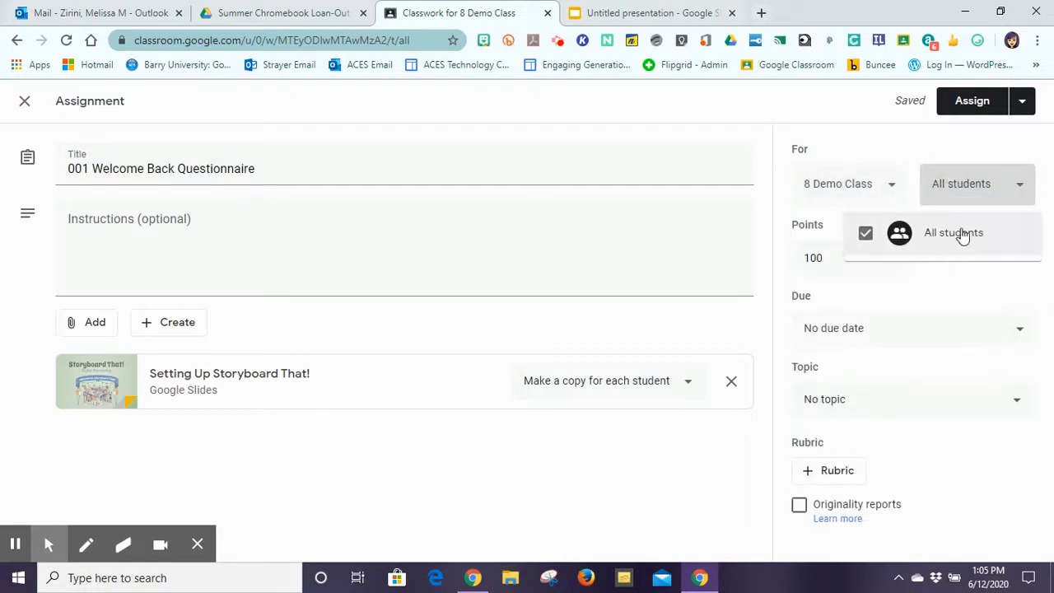
pyautogui.click(869, 231)
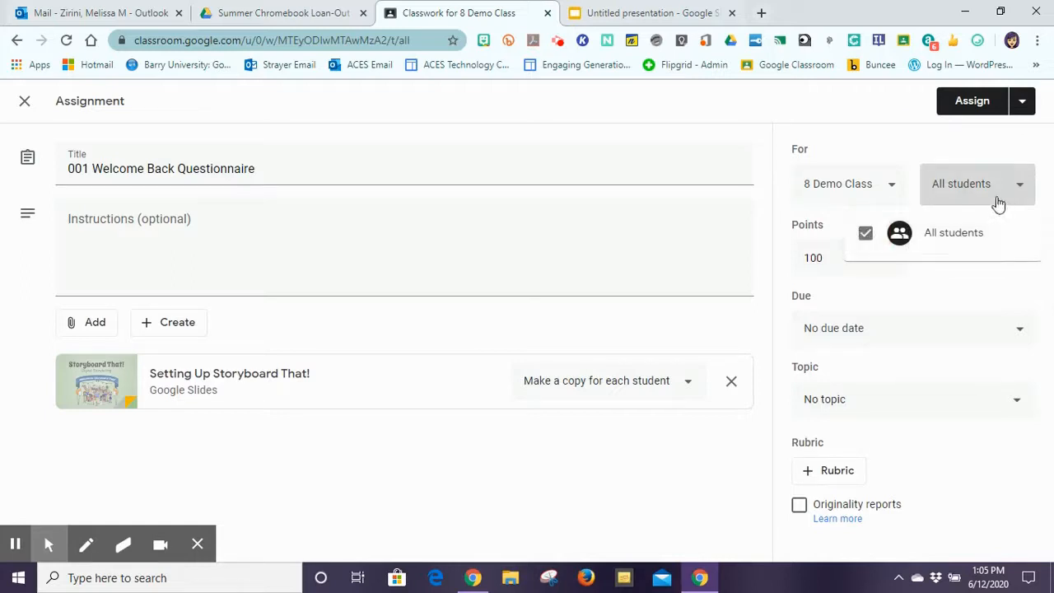
pyautogui.click(868, 235)
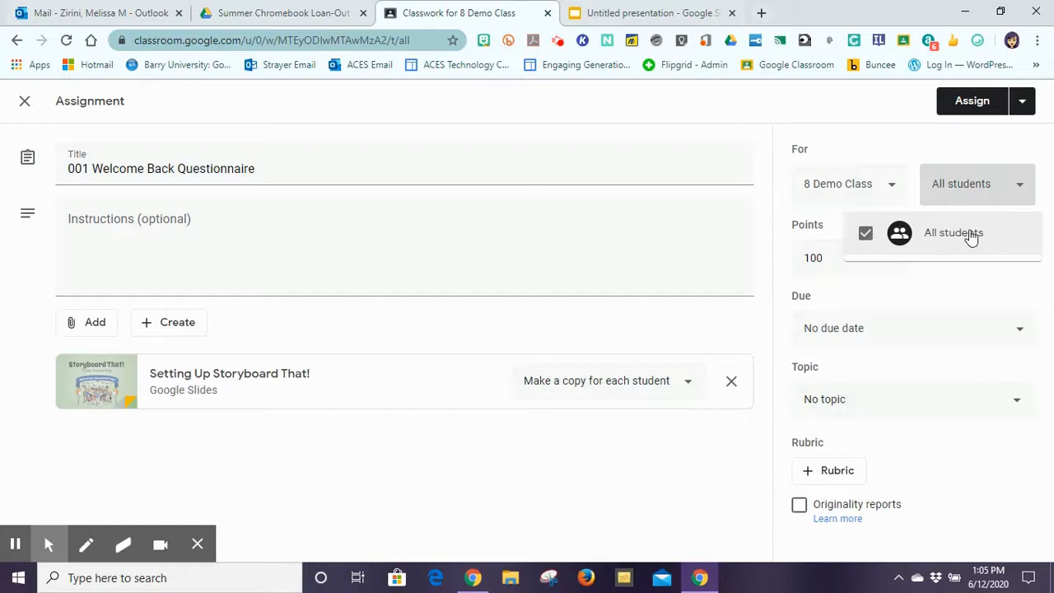
pyautogui.rightClick(865, 236)
pyautogui.click(916, 142)
pyautogui.click(972, 178)
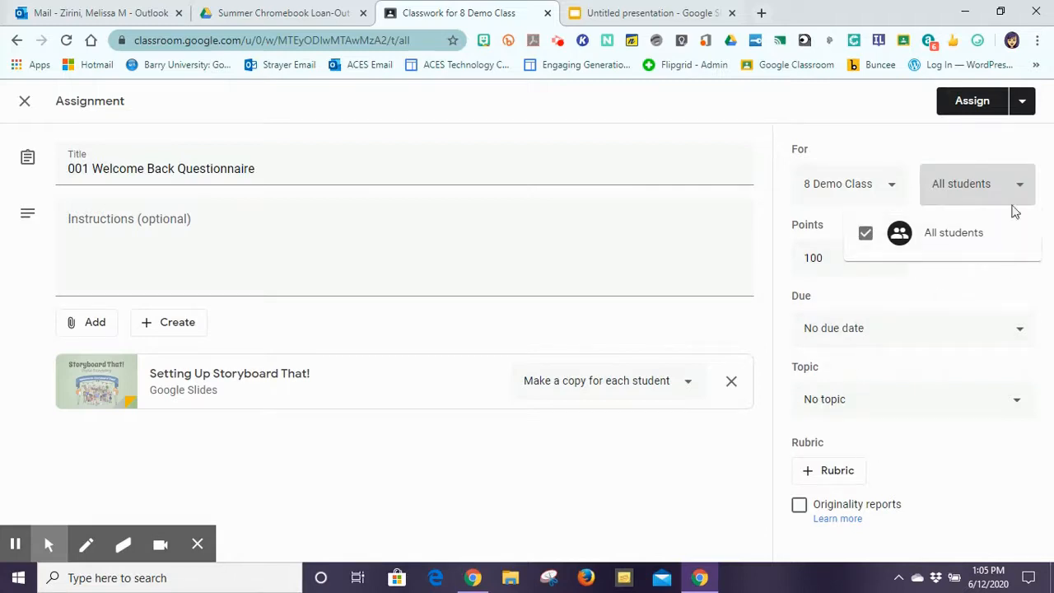
pyautogui.click(960, 152)
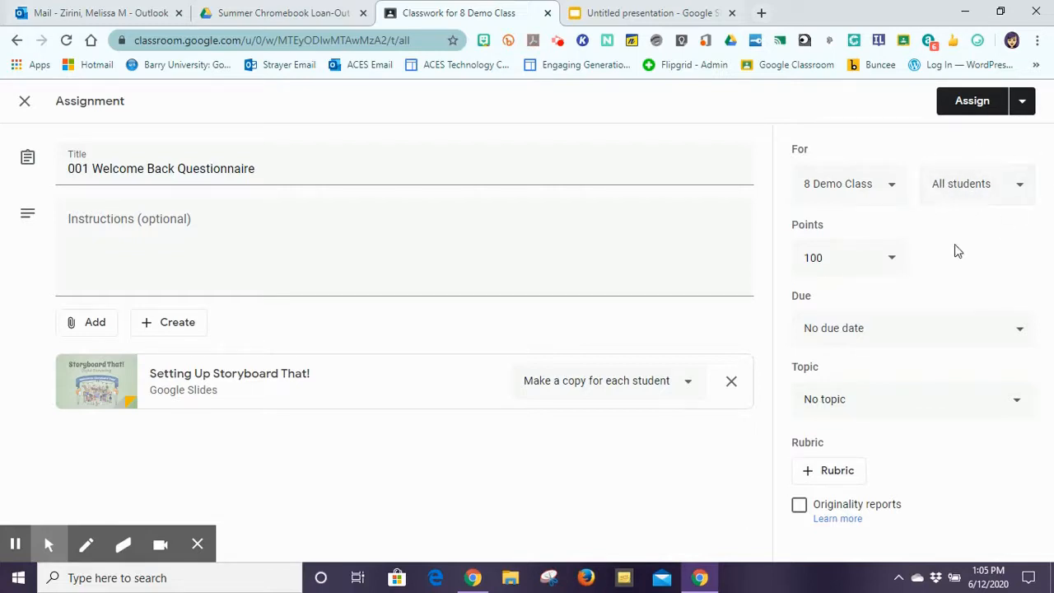
# - Set the assignment's points to Ungraded
pyautogui.click(889, 259)
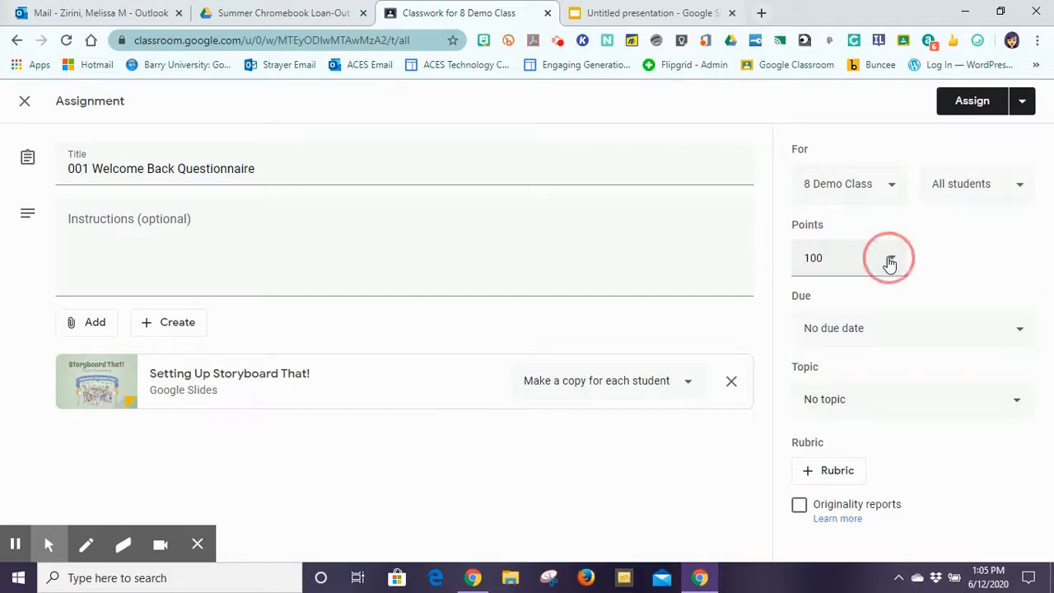
pyautogui.moveTo(839, 260); pyautogui.dragTo(781, 266)
pyautogui.click(957, 248)
pyautogui.click(812, 262)
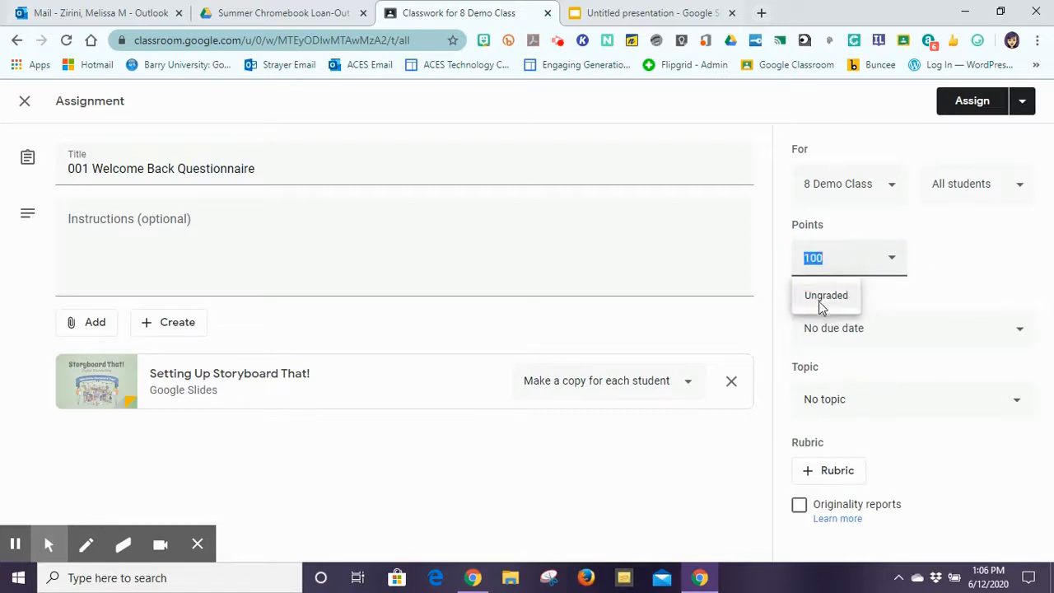
pyautogui.click(820, 299)
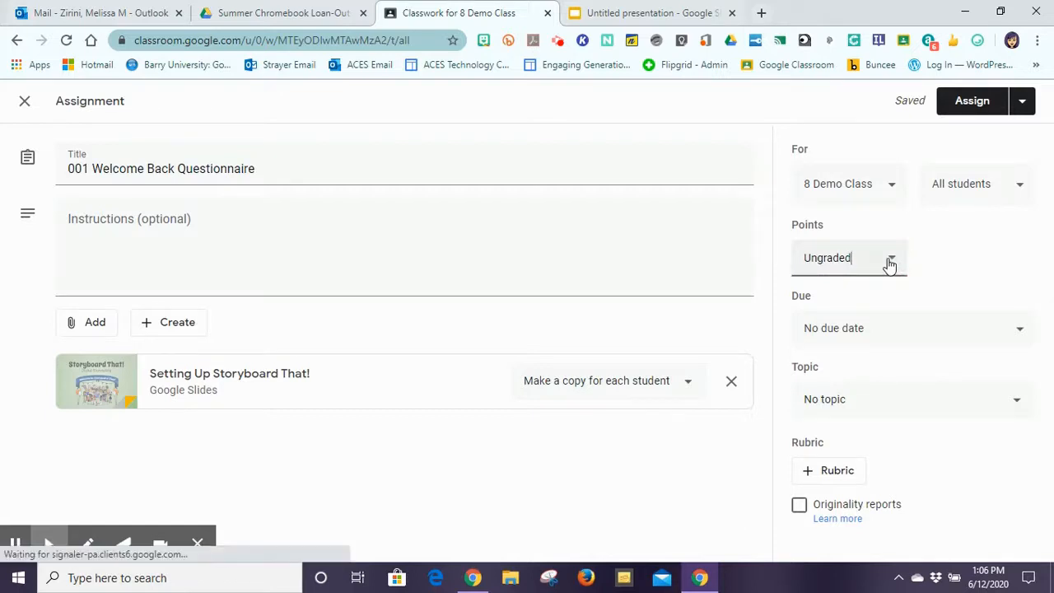
# - Replace the Ungraded setting with 100 points for the assignment
pyautogui.click(892, 261)
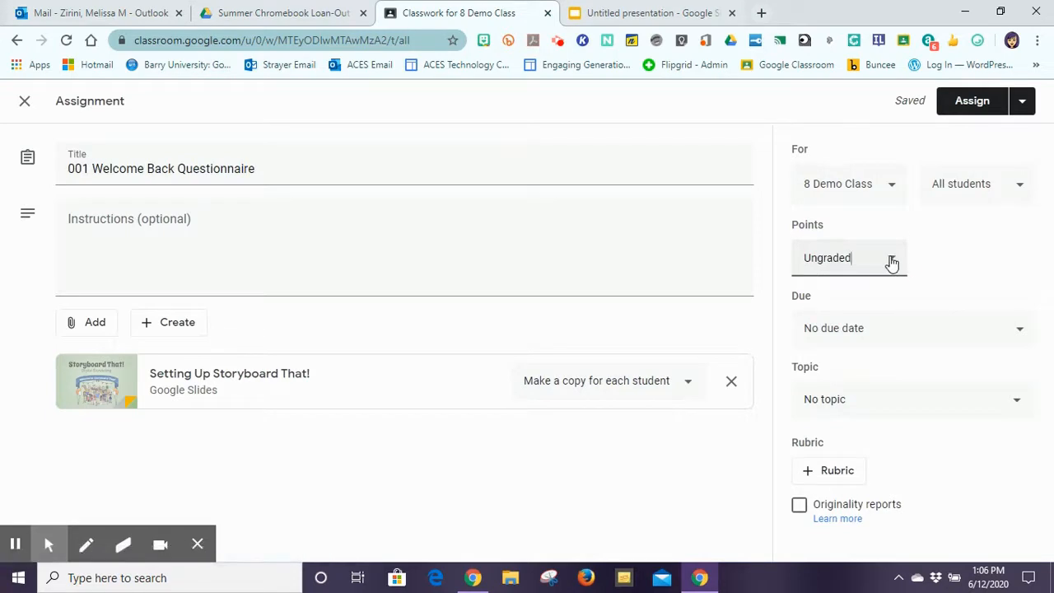
pyautogui.rightClick(893, 262)
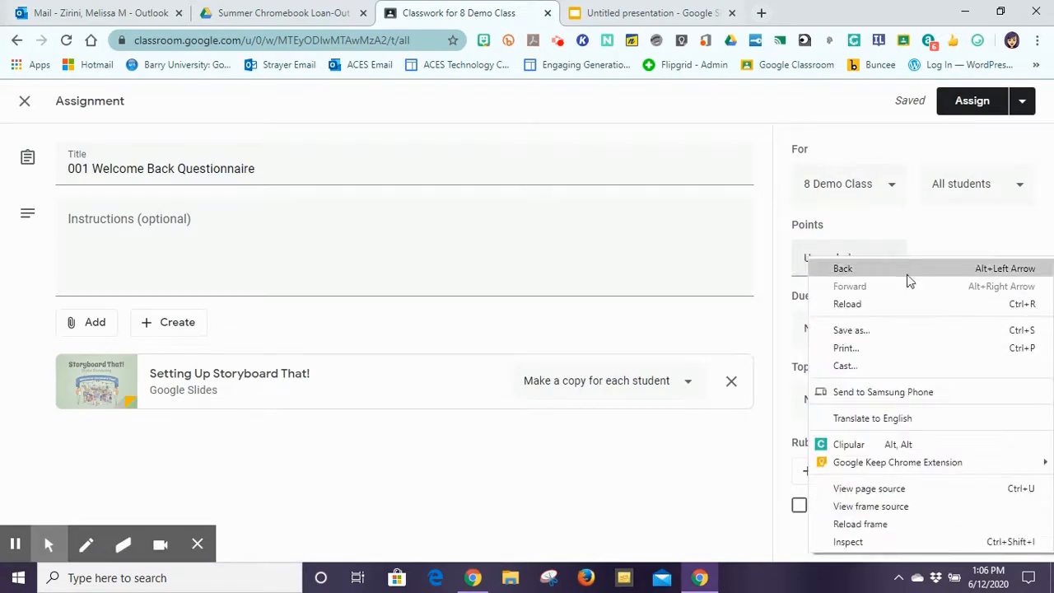
pyautogui.click(901, 259)
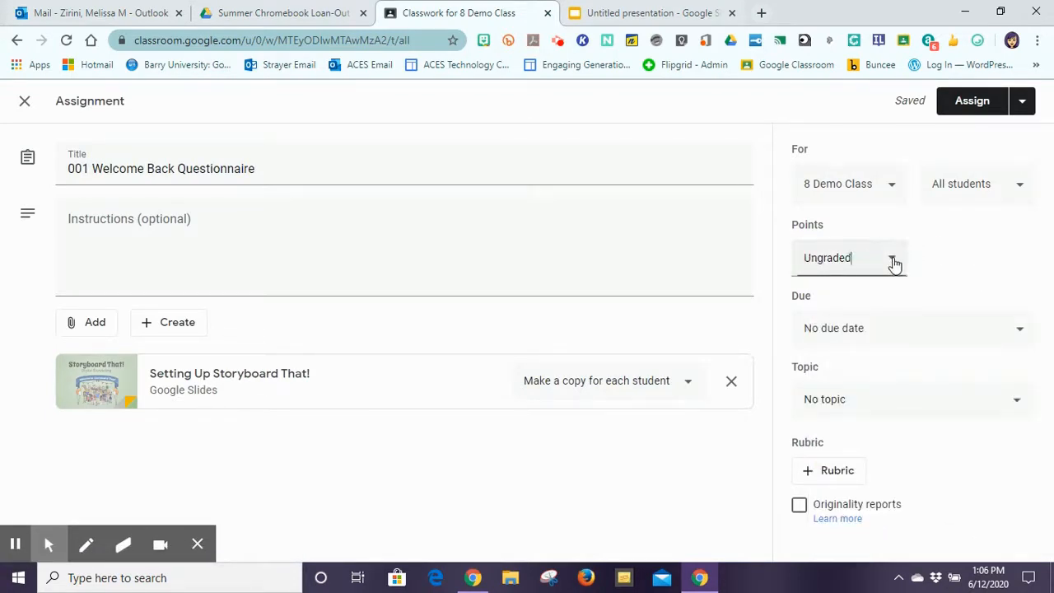
pyautogui.doubleClick(853, 262)
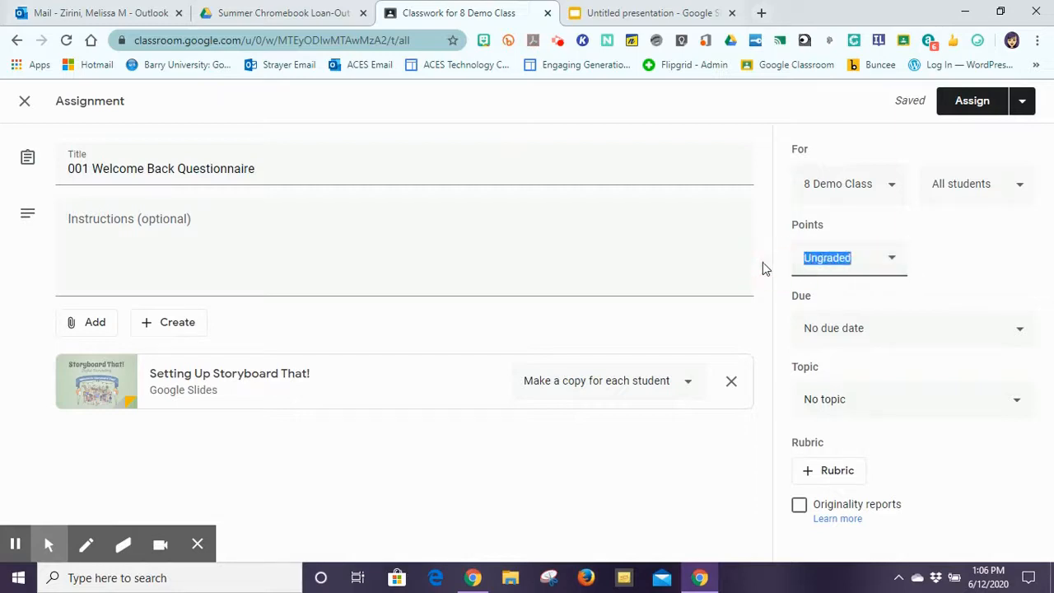
pyautogui.press('BackSpace')
pyautogui.write('100')
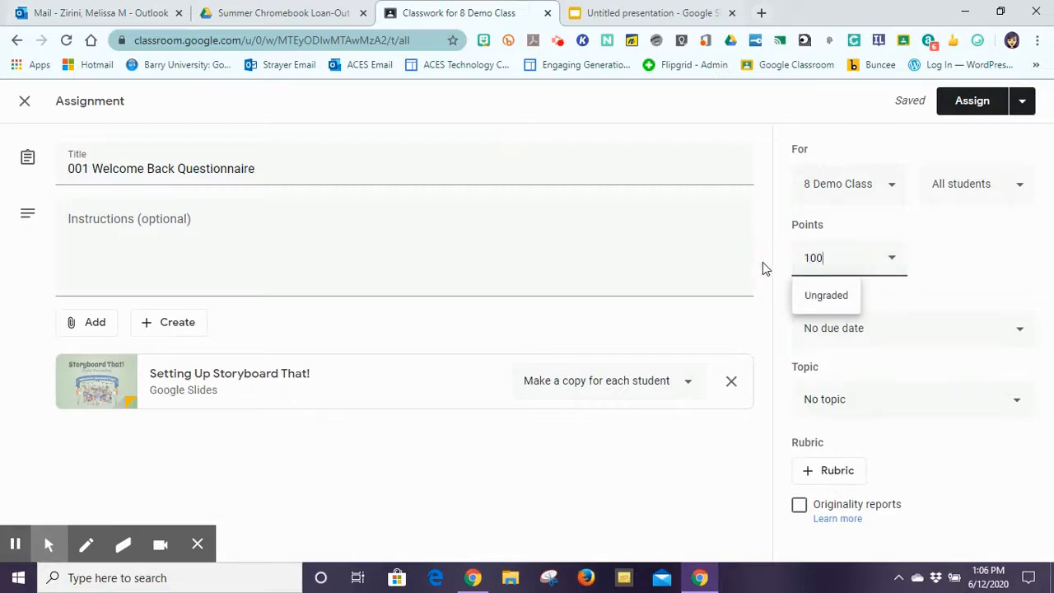
pyautogui.click(958, 280)
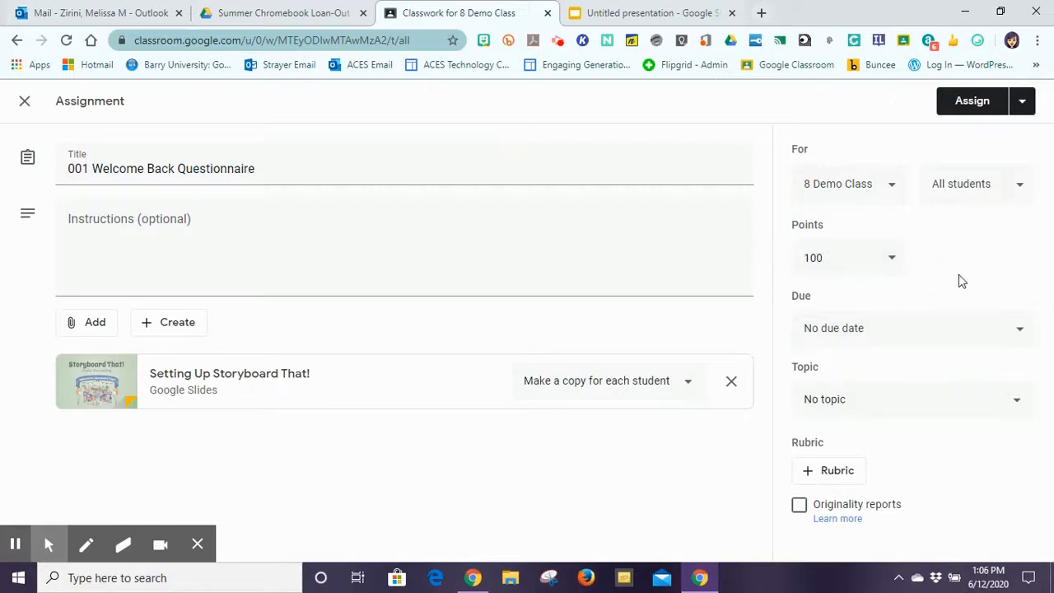
# - Set the assignment's due date to Jun 15, 2020 and its topic to Chapter 1
pyautogui.click(906, 331)
pyautogui.click(930, 388)
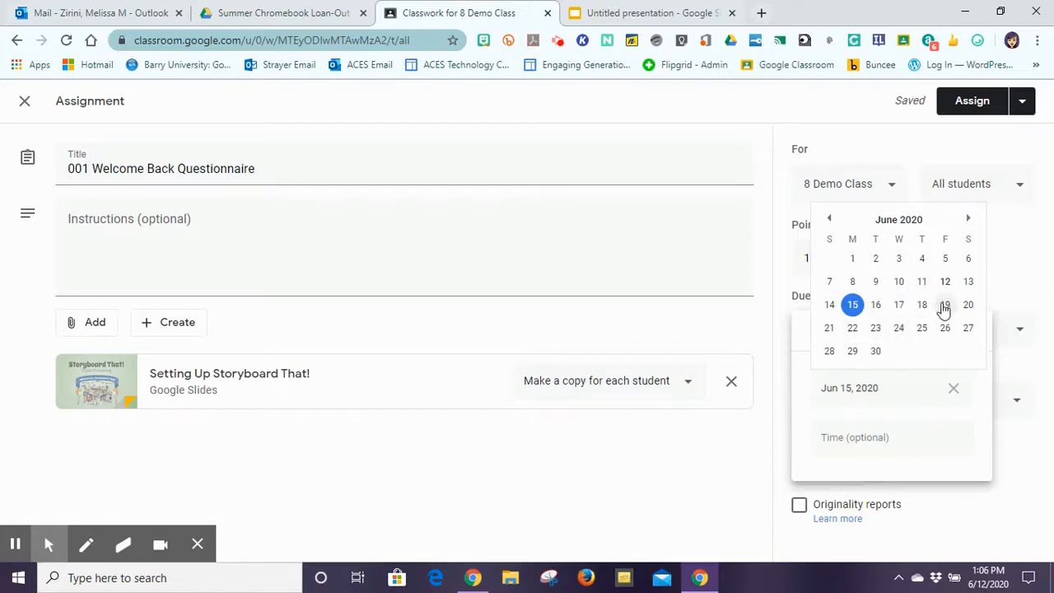
pyautogui.click(1008, 284)
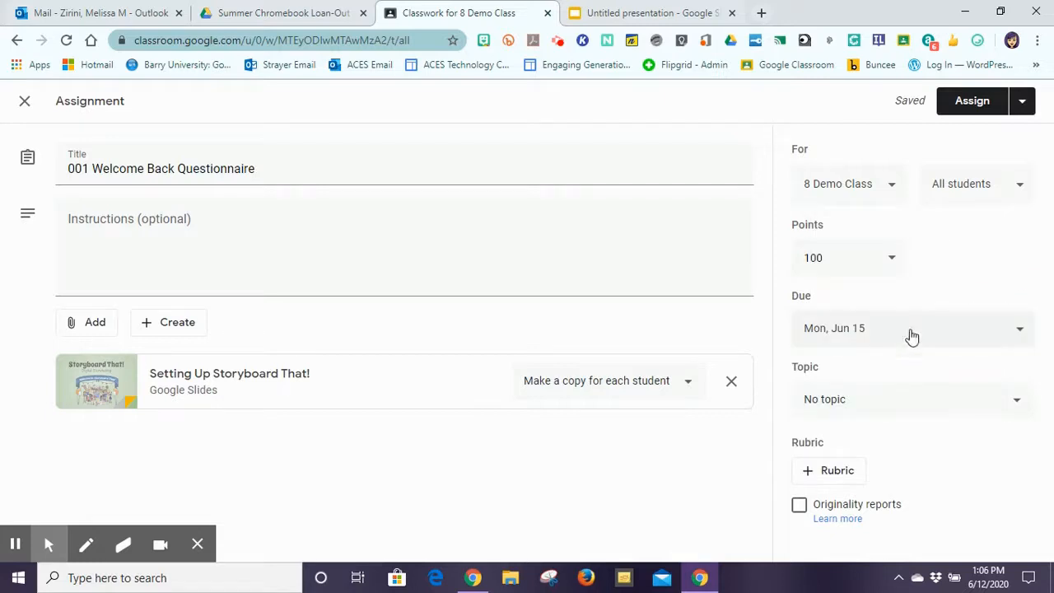
pyautogui.click(899, 399)
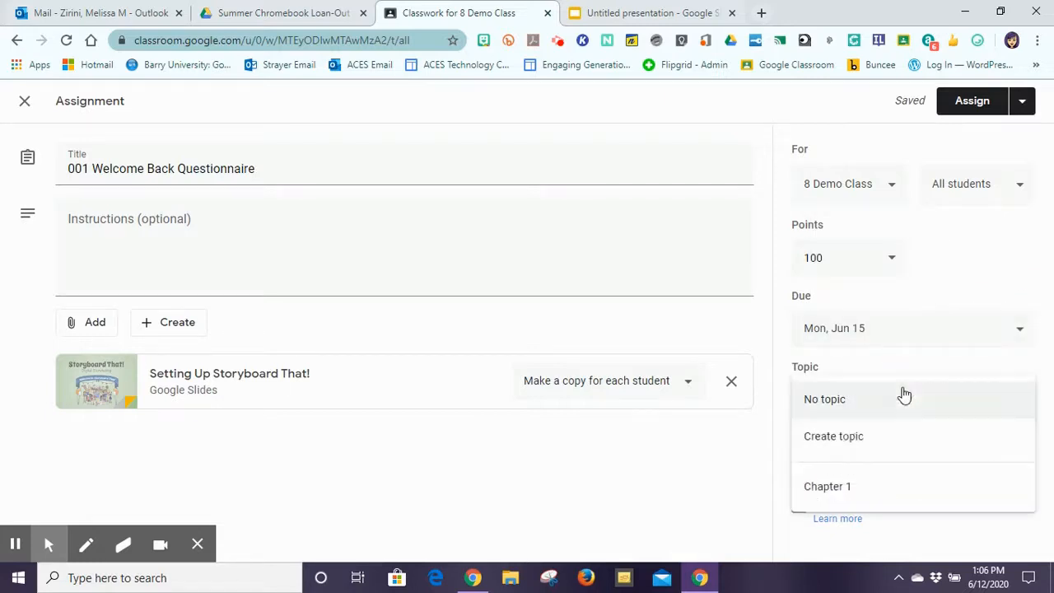
pyautogui.click(841, 480)
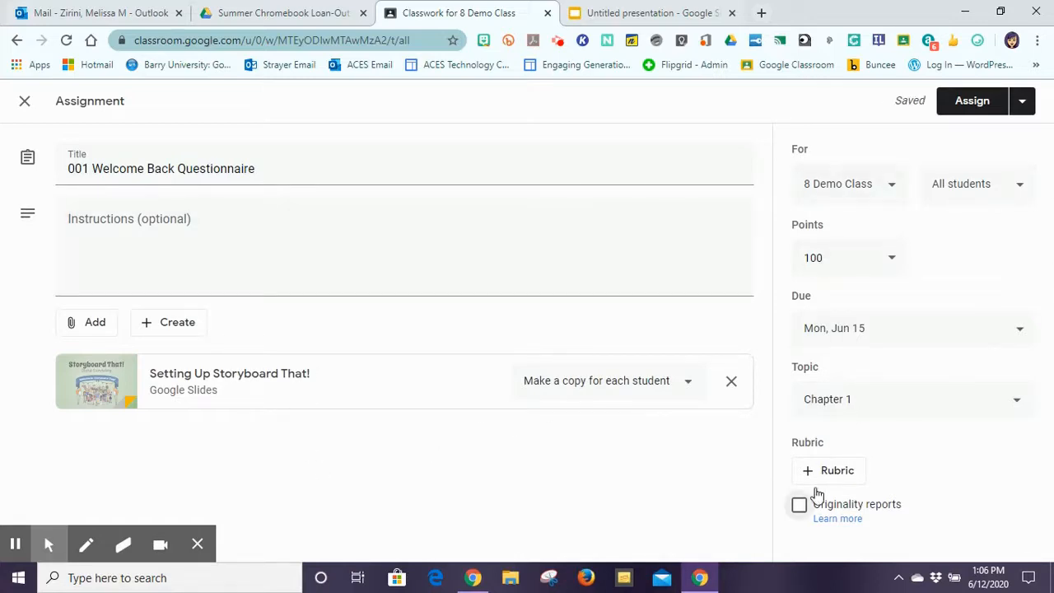
# - View the rubric choices and the form for creating a rubric, leaving it without saving one
pyautogui.click(836, 474)
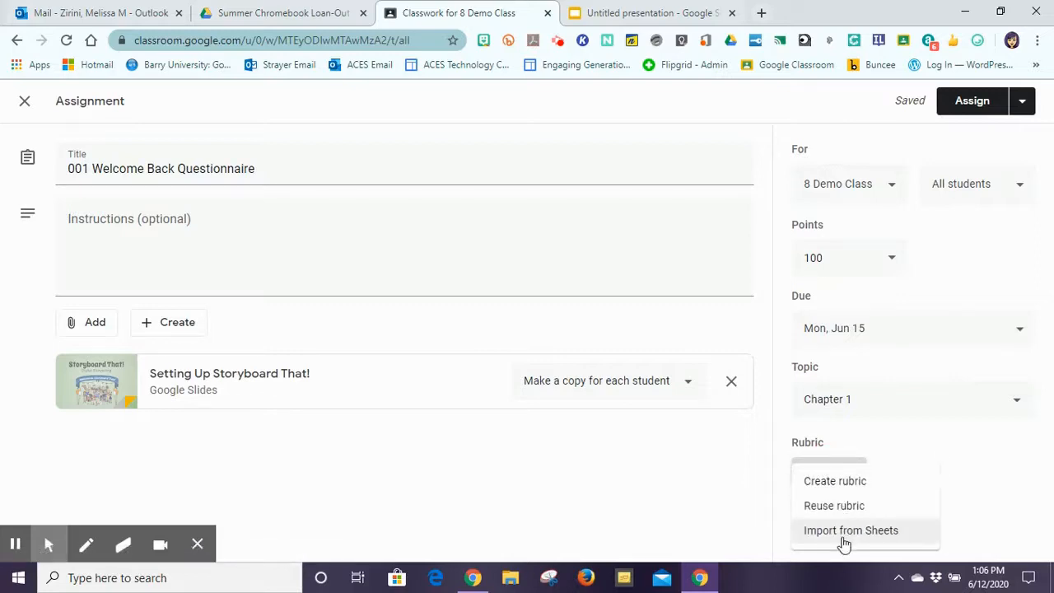
pyautogui.click(982, 455)
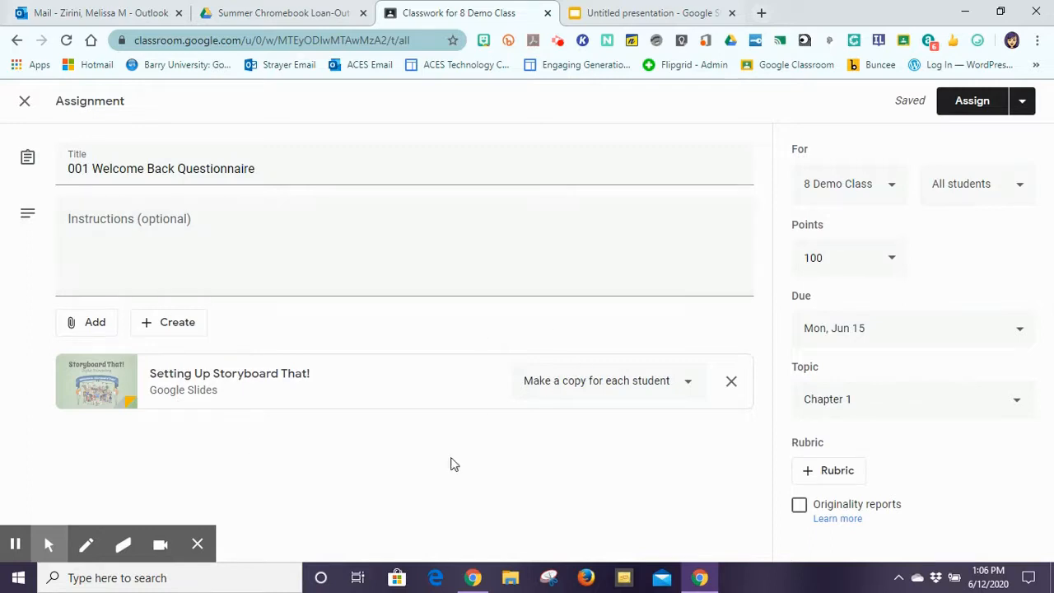
pyautogui.click(809, 470)
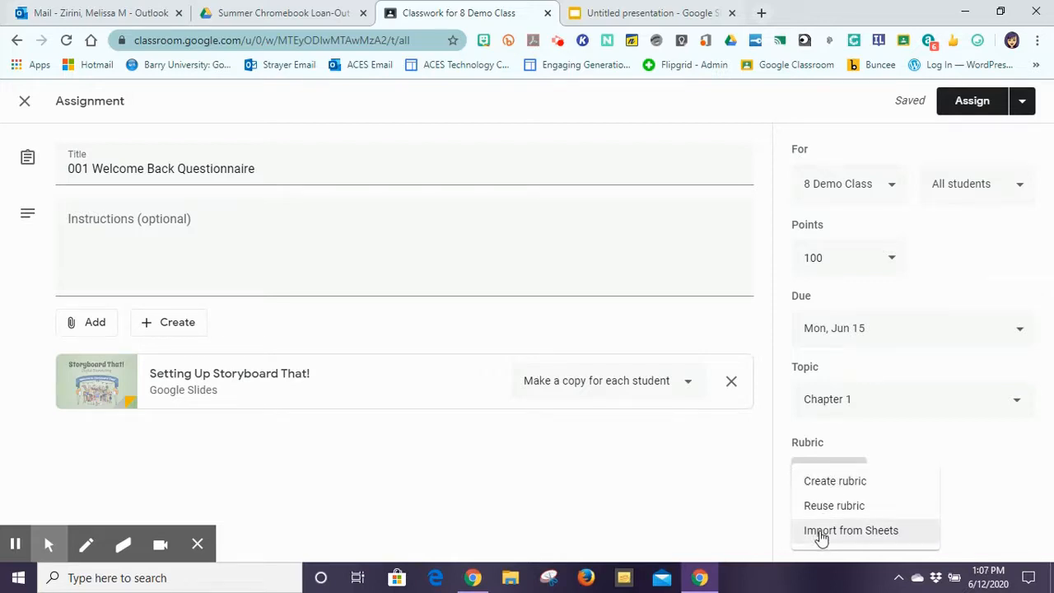
pyautogui.click(826, 481)
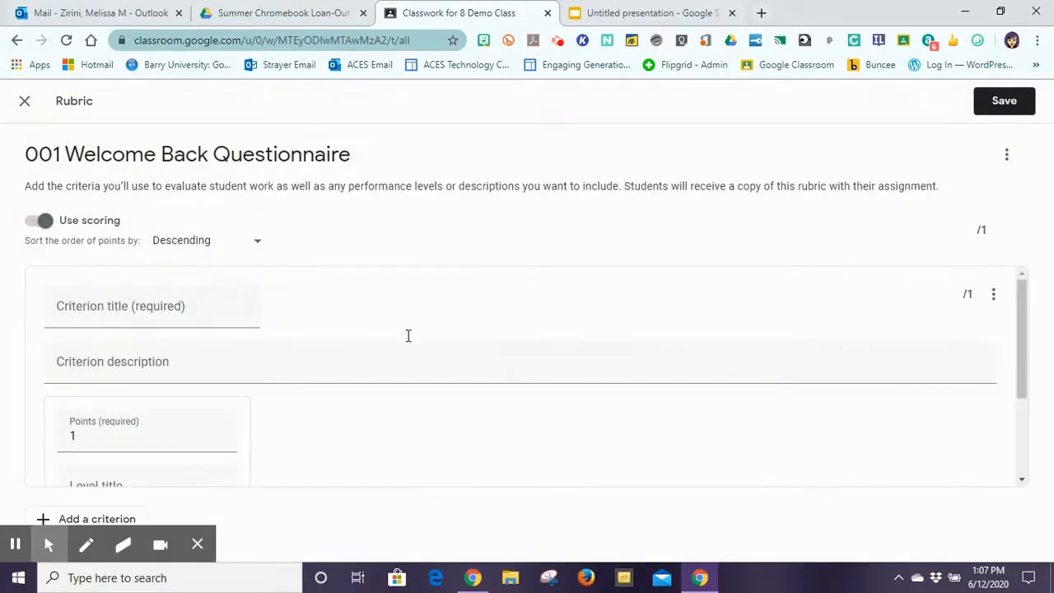
pyautogui.moveTo(1022, 293)
pyautogui.mouseDown()
pyautogui.moveTo(1019, 379)
pyautogui.moveTo(1024, 294)
pyautogui.mouseUp()
pyautogui.click(24, 101)
pyautogui.click(626, 362)
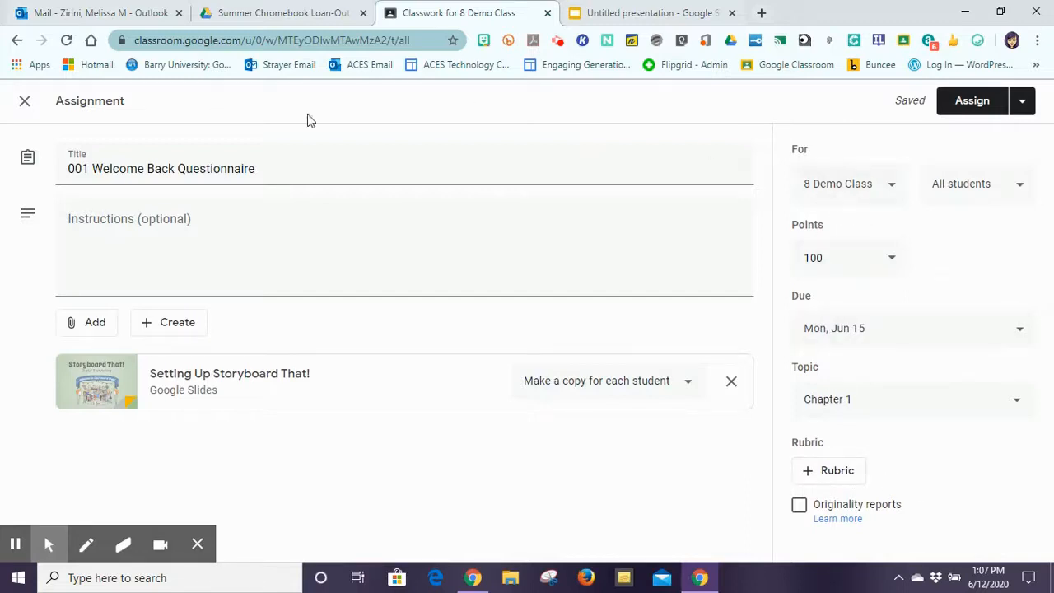
# - View the assignment's posting options and assign it to the class immediately
pyautogui.click(1023, 108)
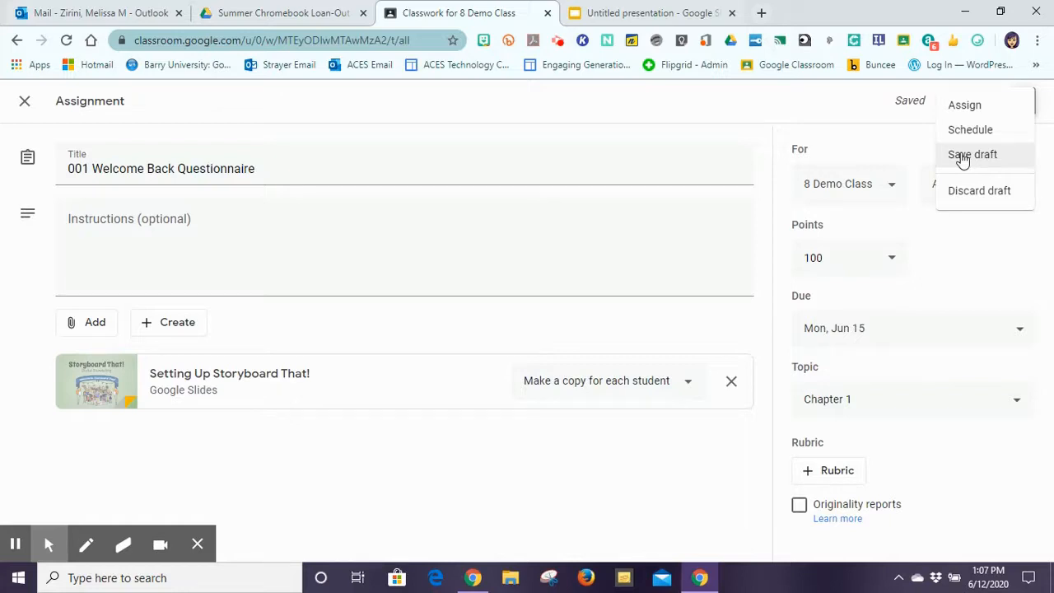
pyautogui.click(962, 108)
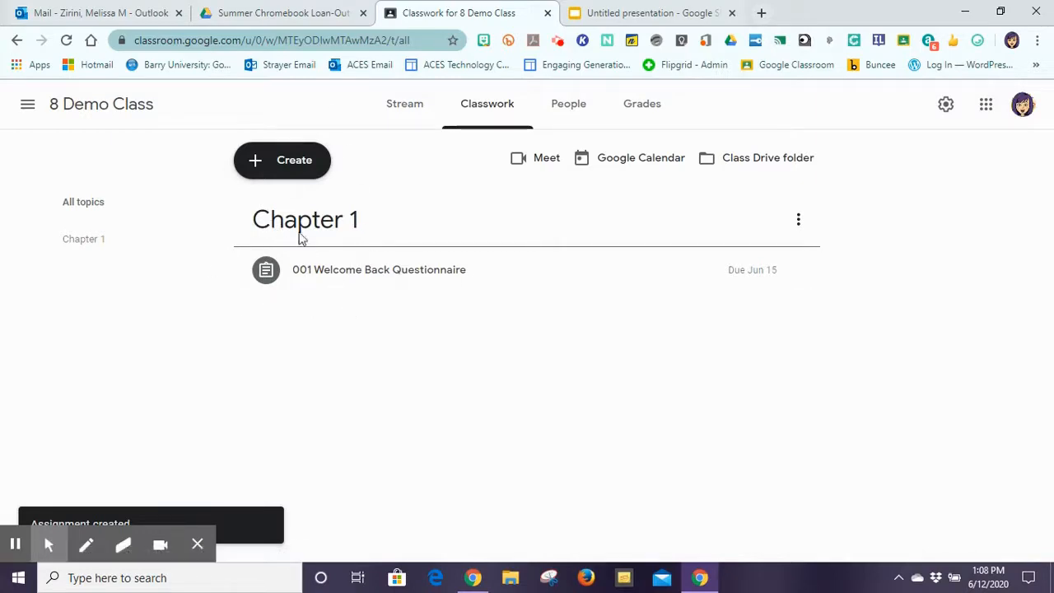
# - View the instructions, class comments and student work of the 001 Welcome Back Questionnaire assignment
pyautogui.click(452, 278)
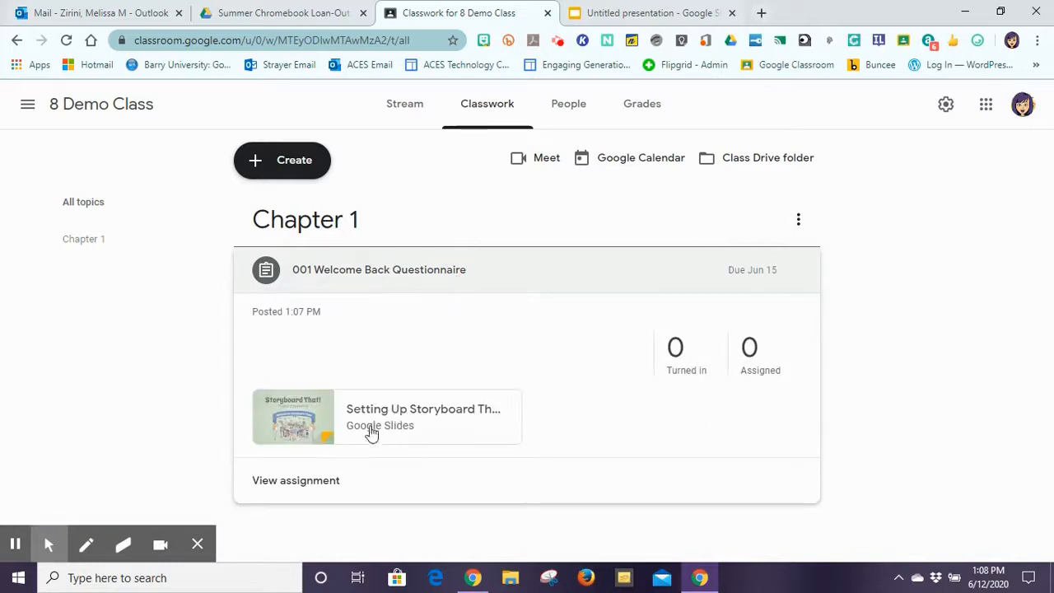
pyautogui.click(299, 488)
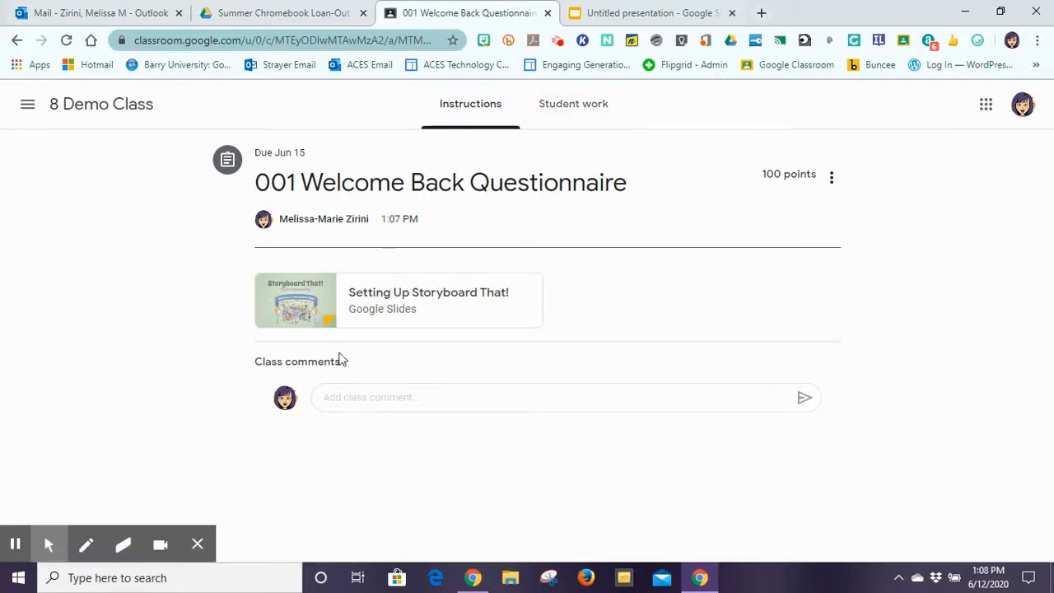
pyautogui.moveTo(262, 362); pyautogui.dragTo(357, 368)
pyautogui.click(363, 372)
pyautogui.click(351, 398)
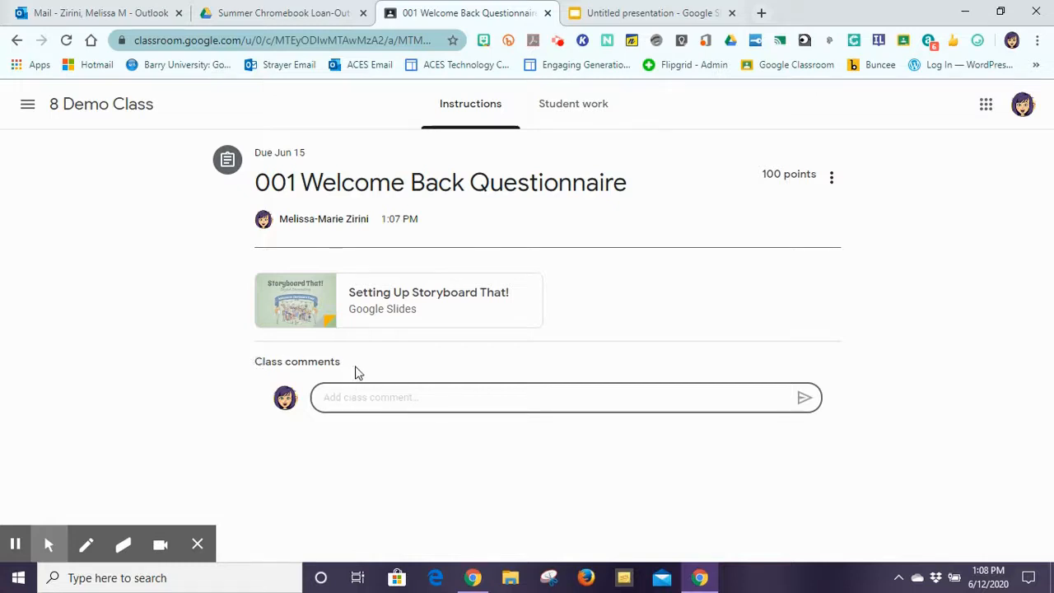
pyautogui.click(580, 103)
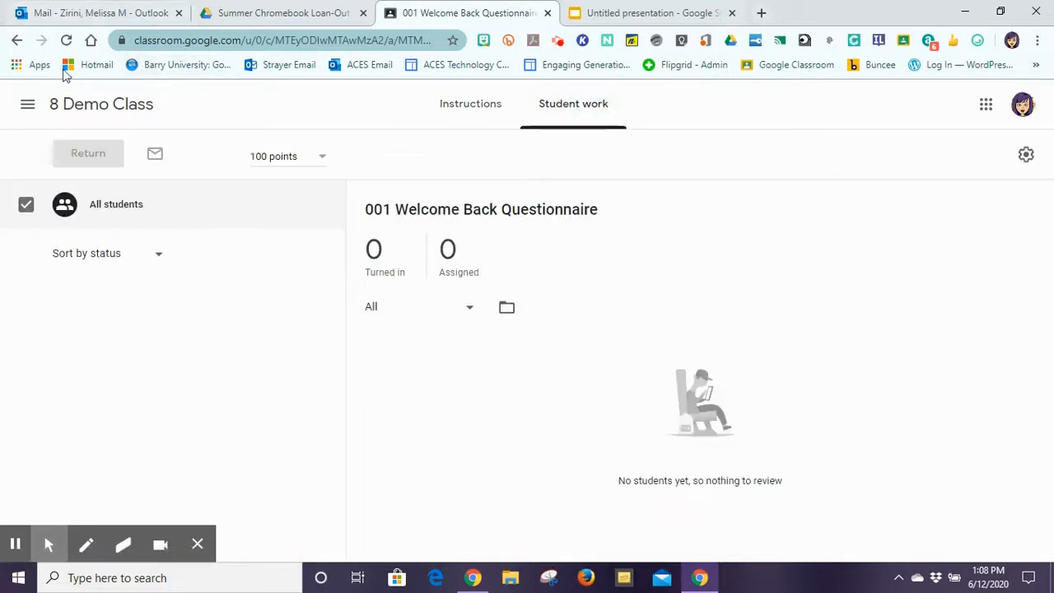
pyautogui.click(27, 106)
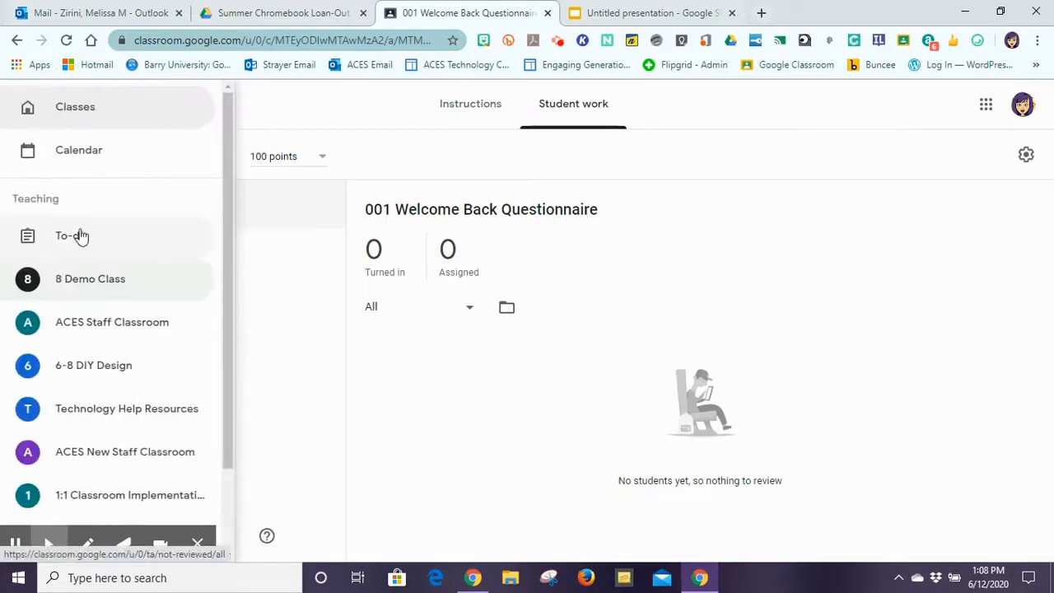
pyautogui.click(266, 121)
pyautogui.click(25, 107)
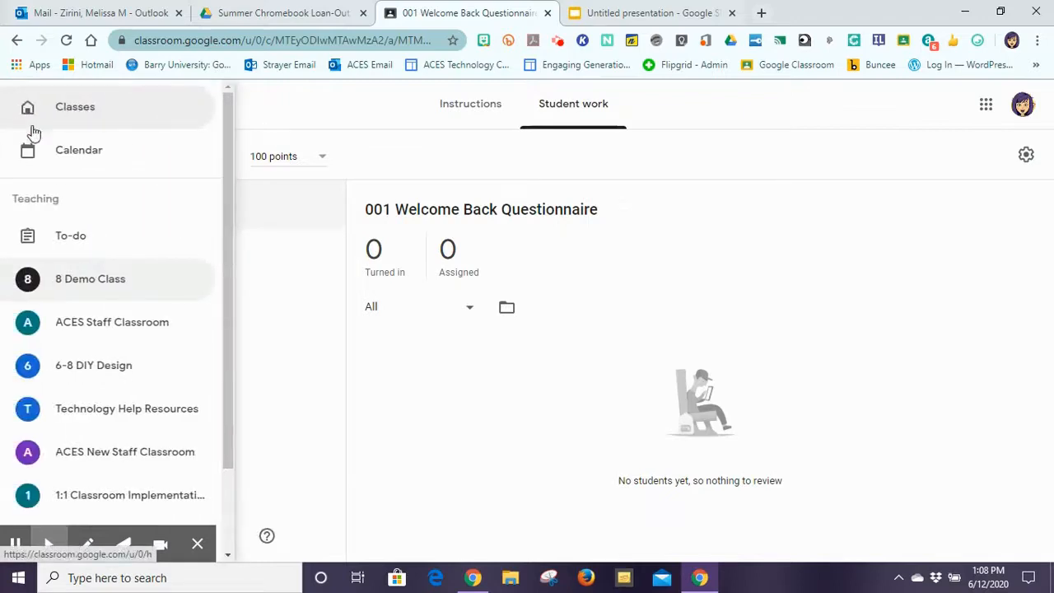
pyautogui.click(270, 110)
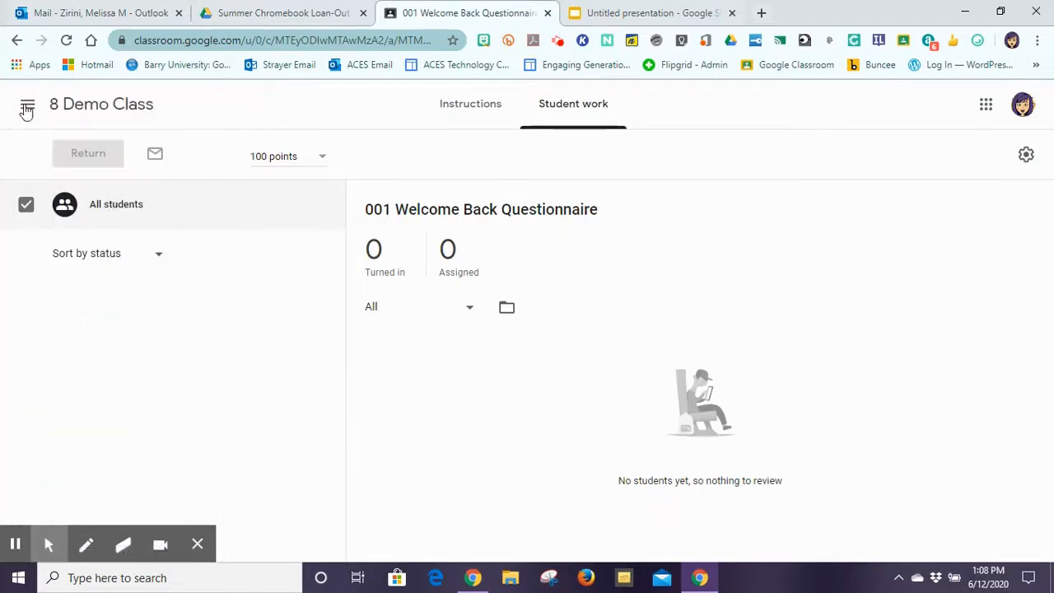
# - Switch from the 8 Demo Class to the Test Class
pyautogui.click(27, 108)
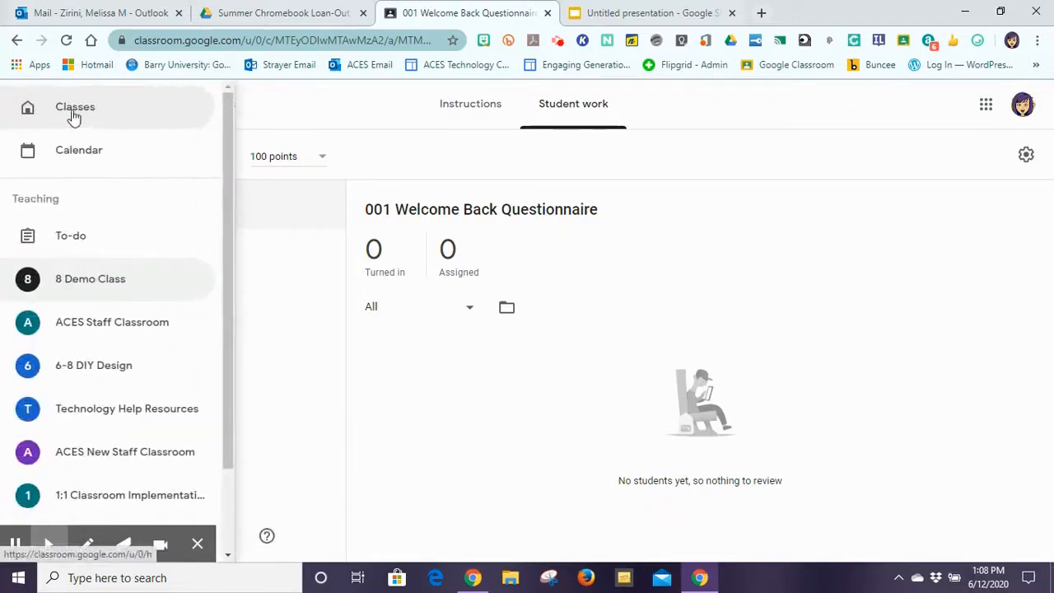
pyautogui.moveTo(227, 179); pyautogui.dragTo(229, 284)
pyautogui.click(228, 111)
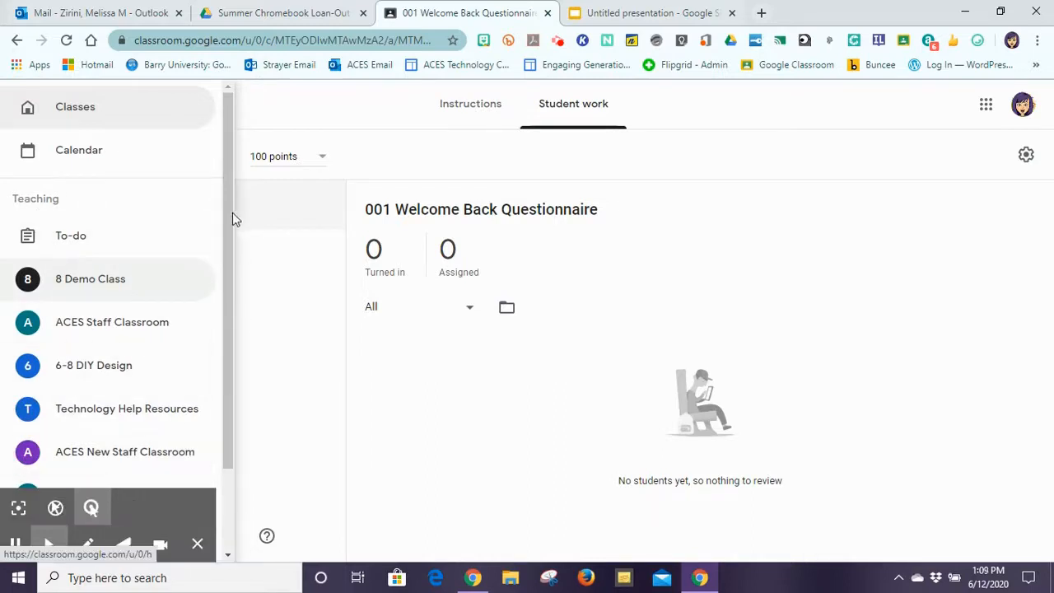
pyautogui.scroll(-2, 226, 216)
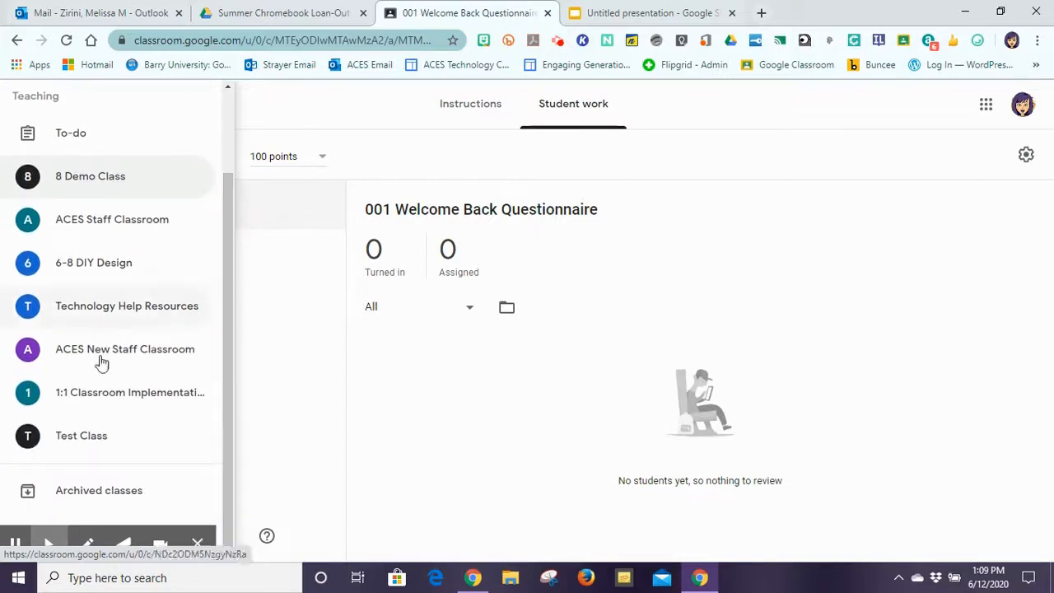
pyautogui.click(95, 450)
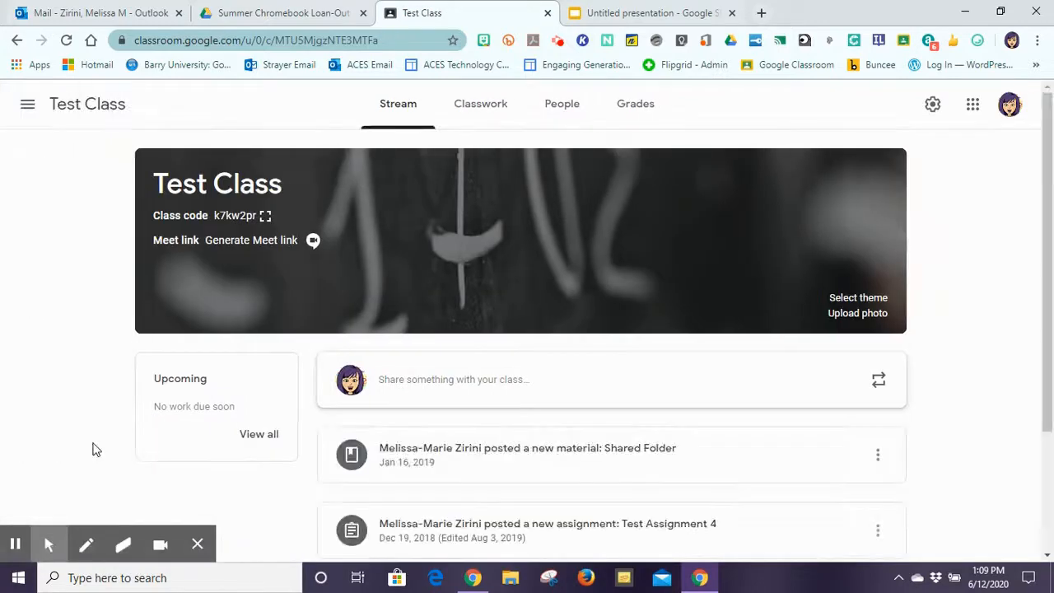
# - Open Test Student 1's Google Slides submission for Test Assignment 1 in the grading view
pyautogui.click(486, 112)
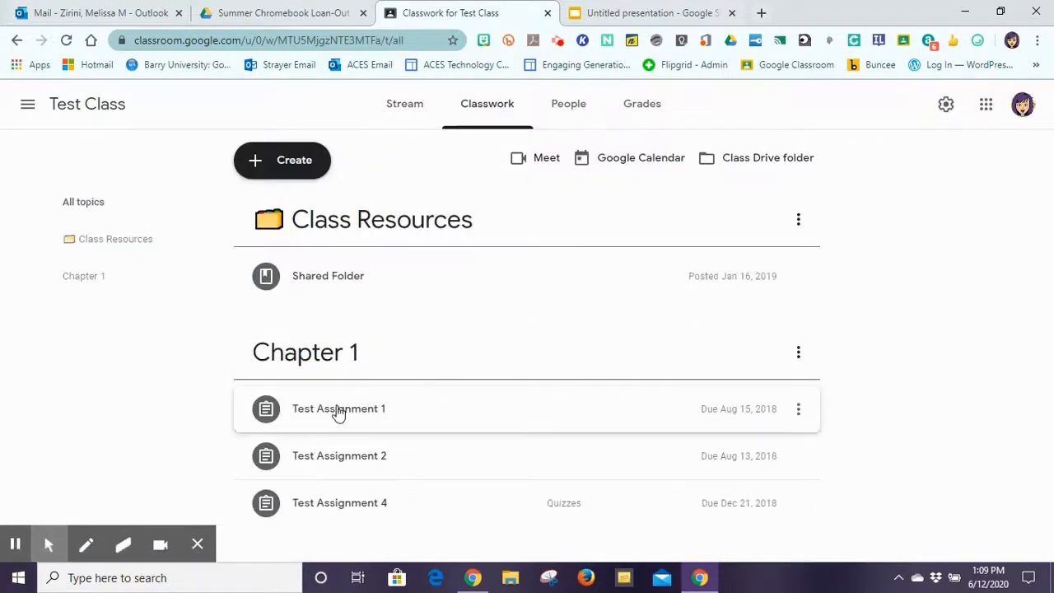
pyautogui.click(338, 412)
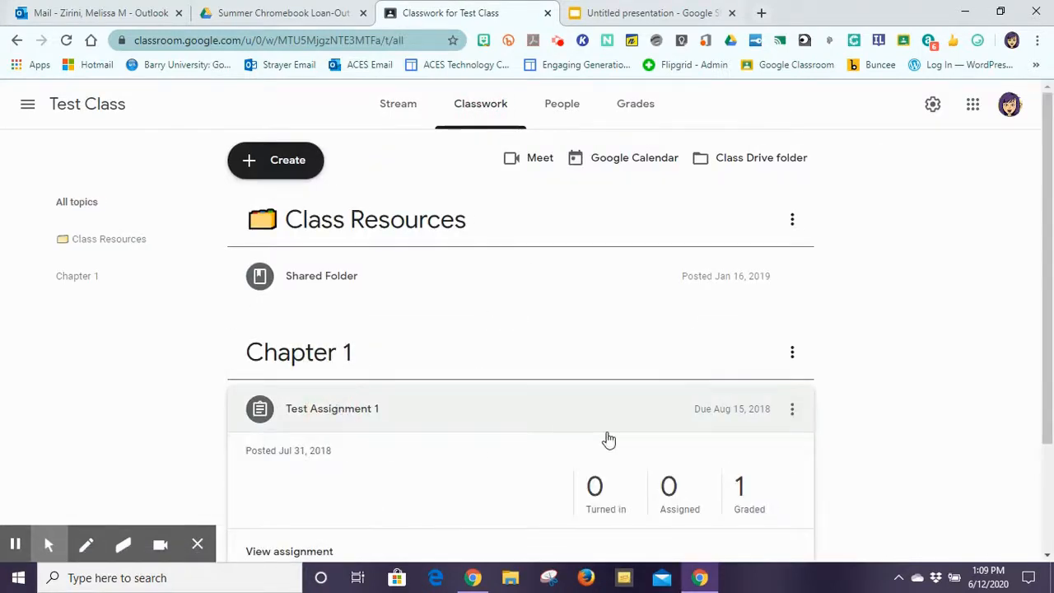
pyautogui.click(275, 553)
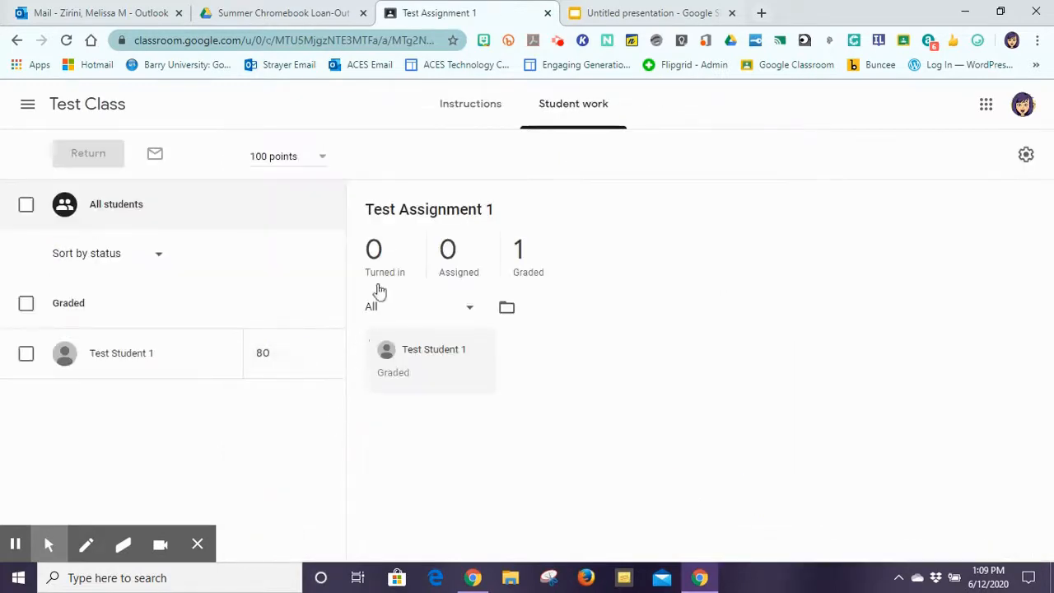
pyautogui.click(111, 357)
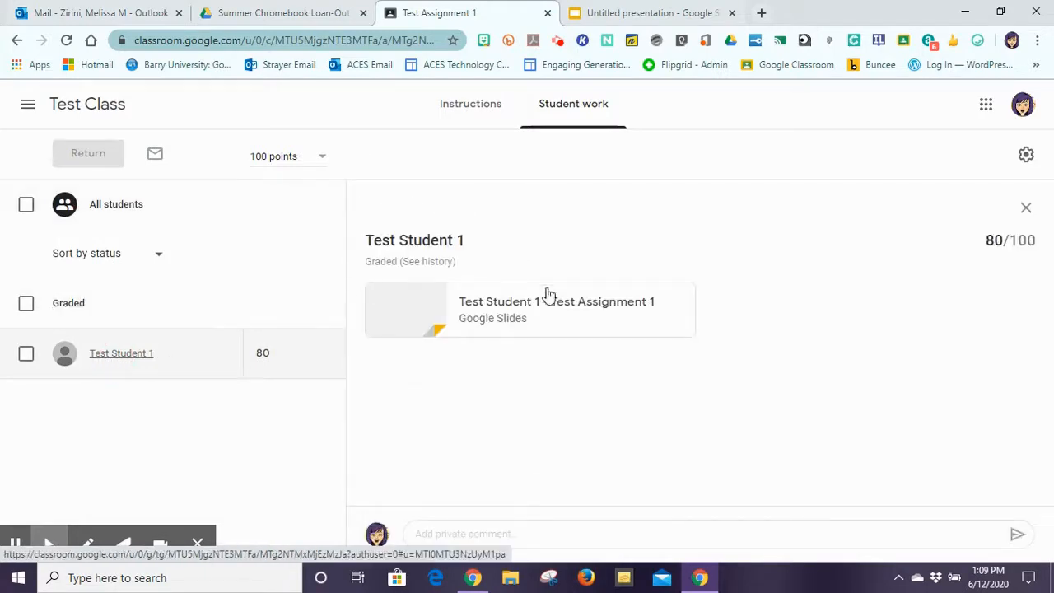
pyautogui.click(497, 308)
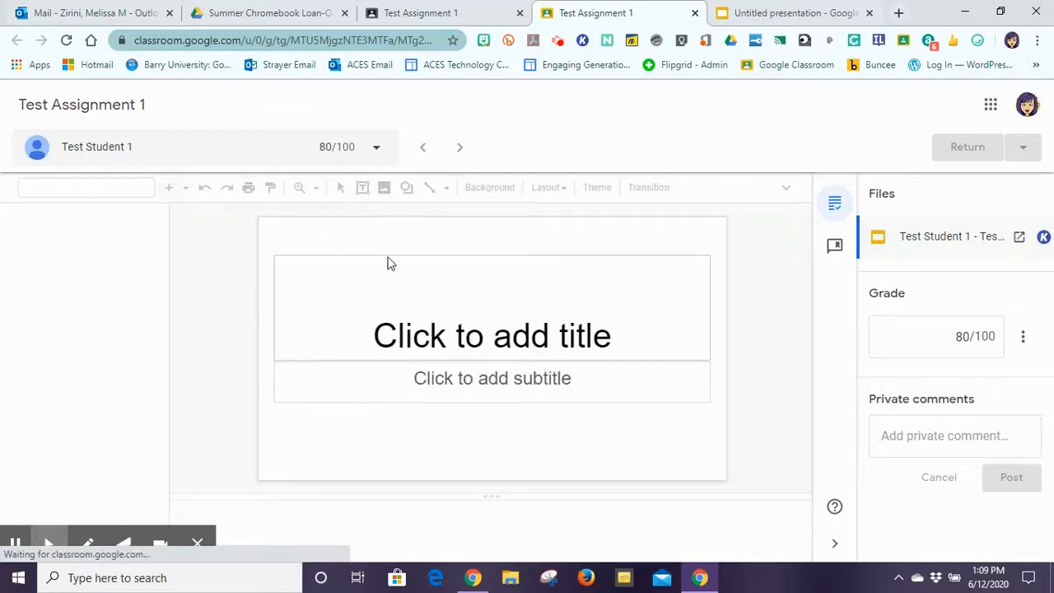
# - Examine the private comment box, the comment bank with its add form and the return options, leaving the grading view without adding a comment
pyautogui.click(906, 439)
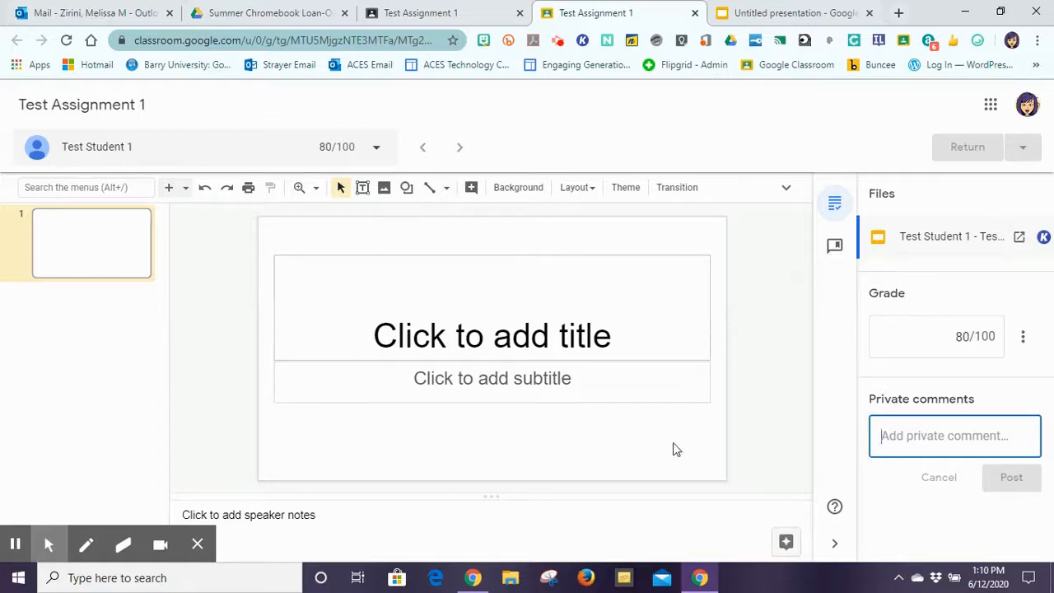
pyautogui.click(835, 248)
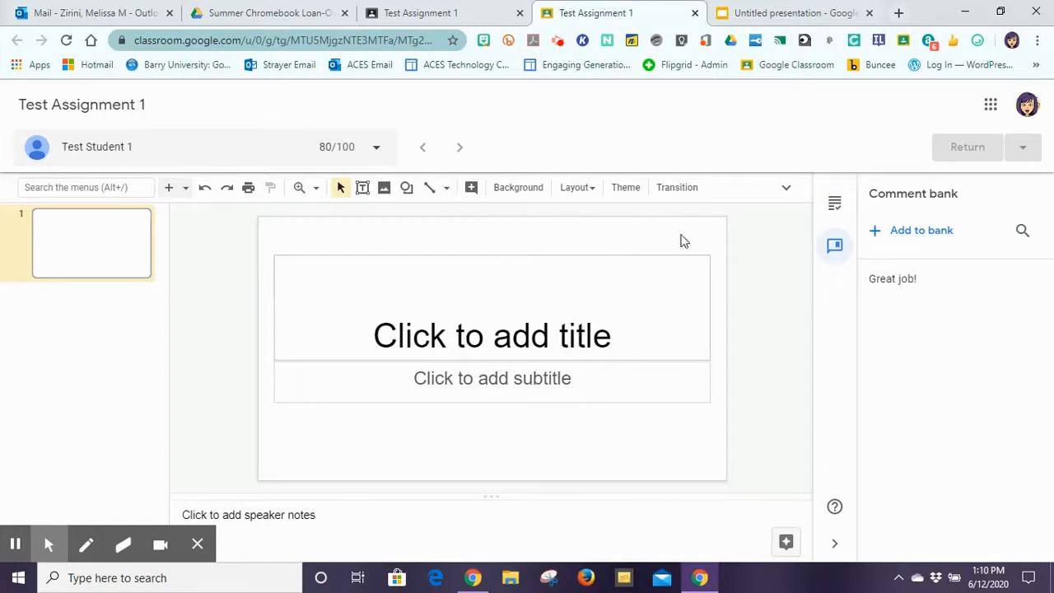
pyautogui.click(878, 236)
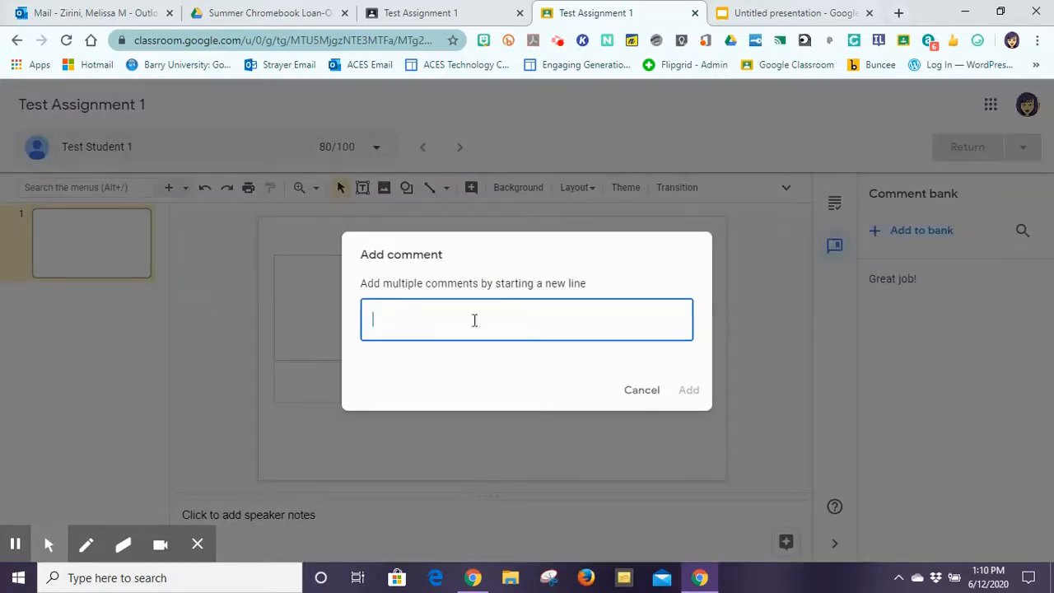
pyautogui.click(643, 391)
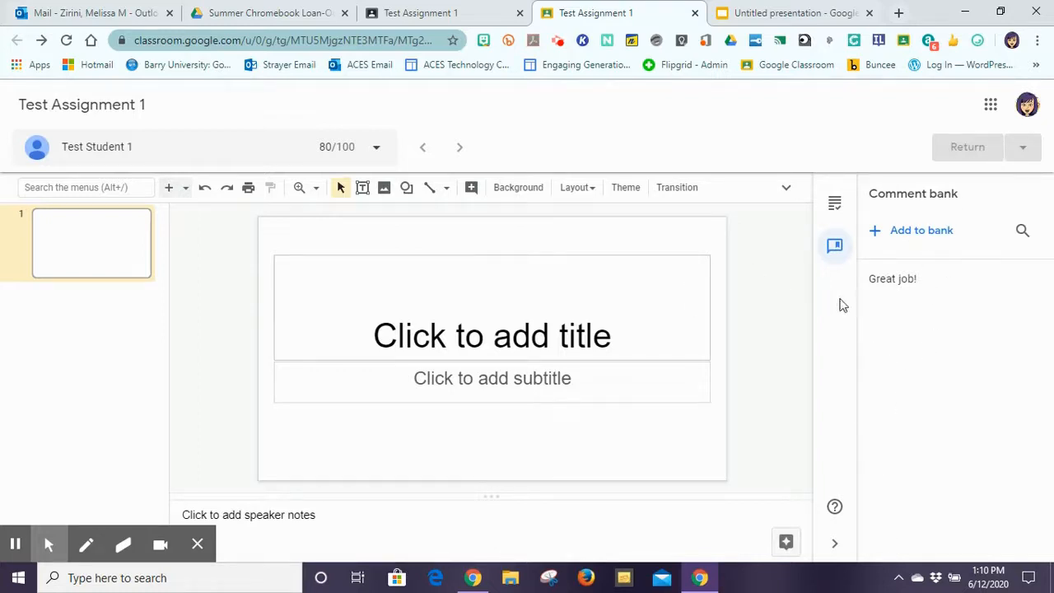
pyautogui.click(834, 207)
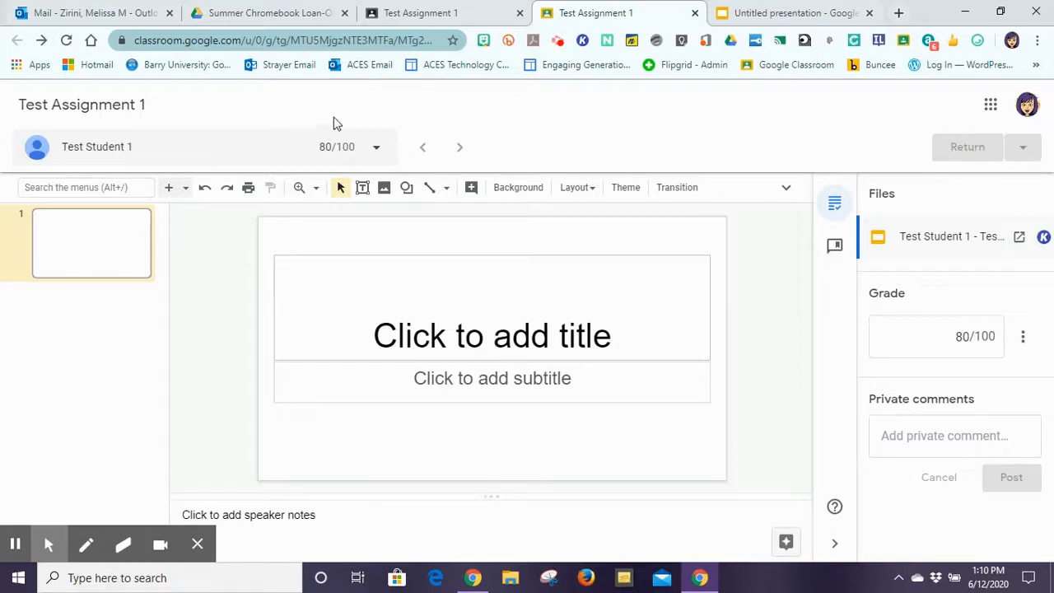
pyautogui.click(1021, 153)
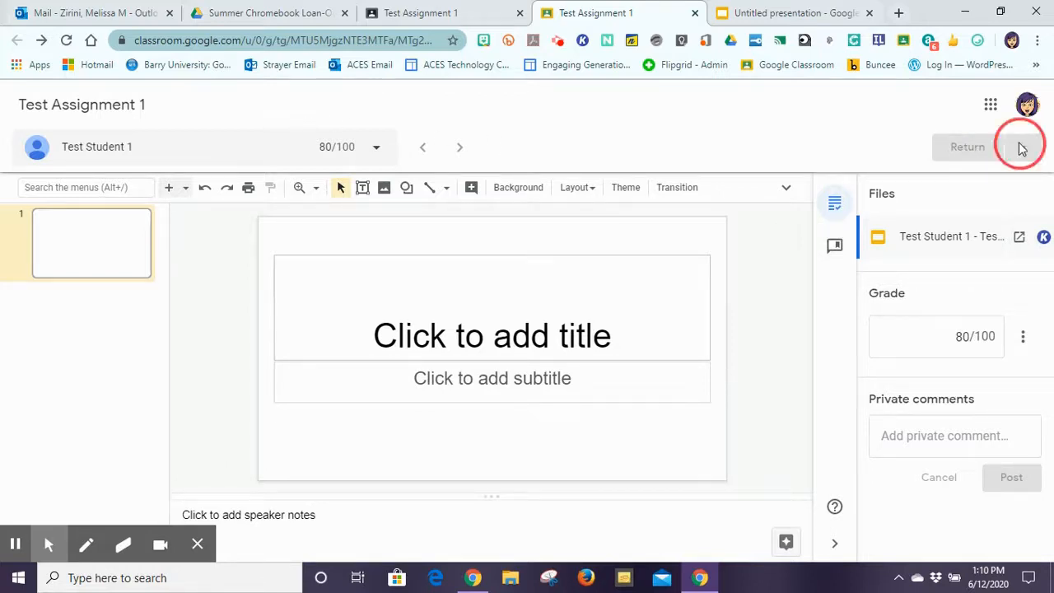
pyautogui.click(695, 15)
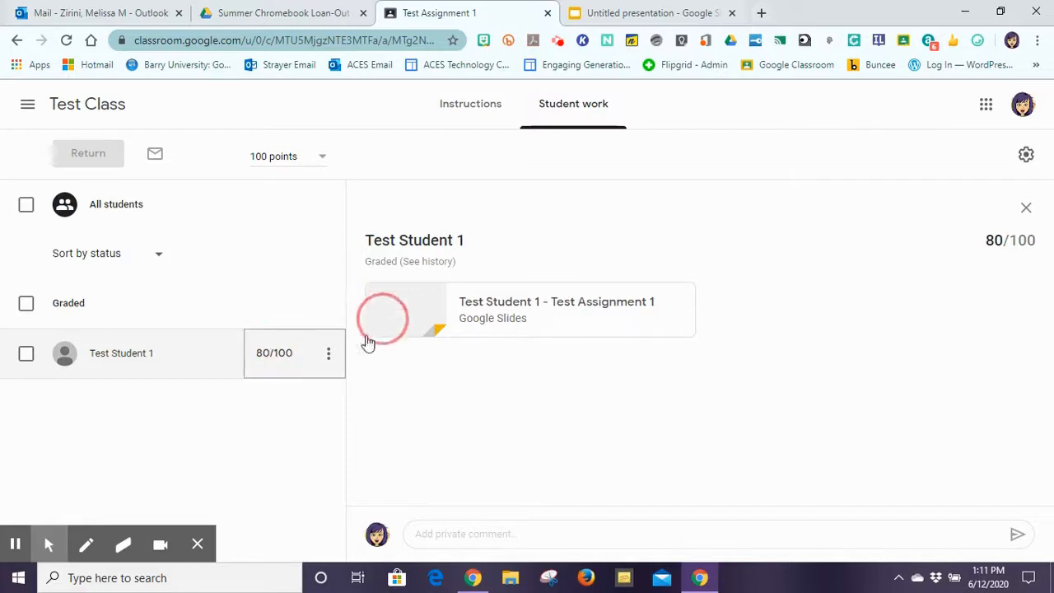
# - View Test Student 1's submission history for Test Assignment 1 and close the student's details
pyautogui.click(425, 264)
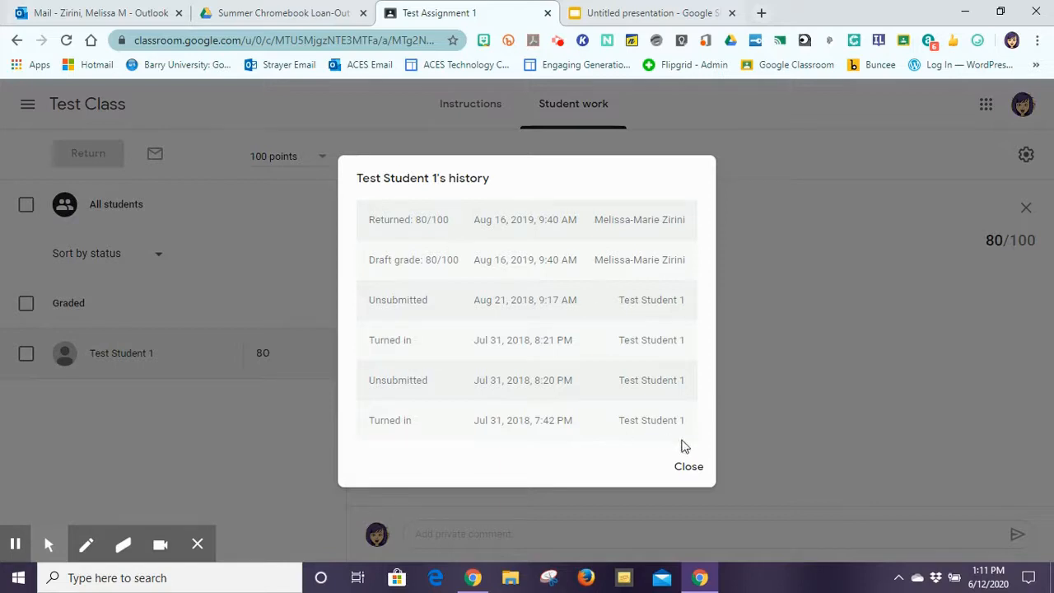
pyautogui.click(692, 468)
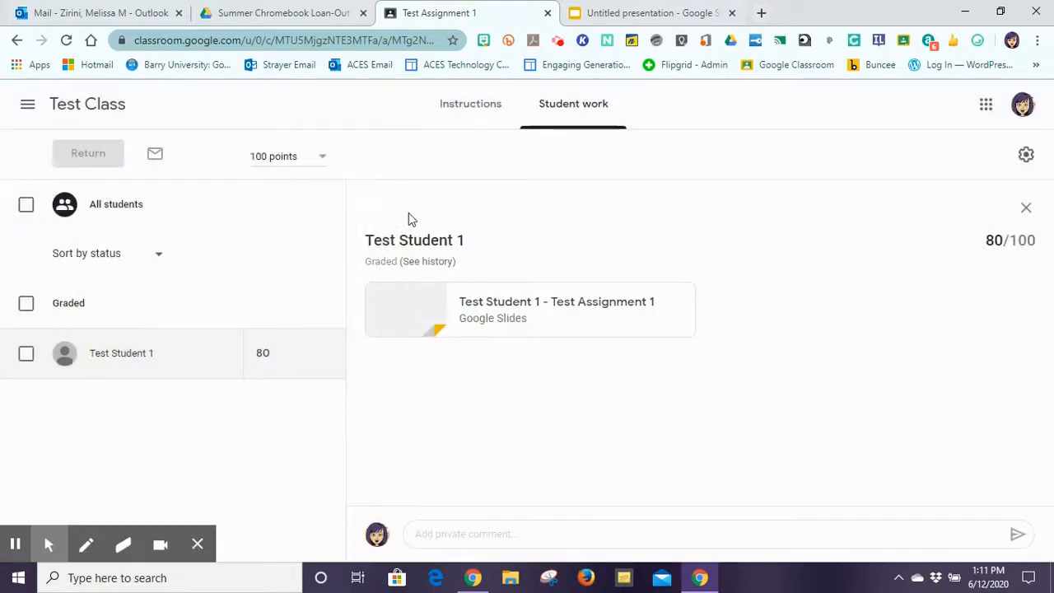
pyautogui.click(1027, 210)
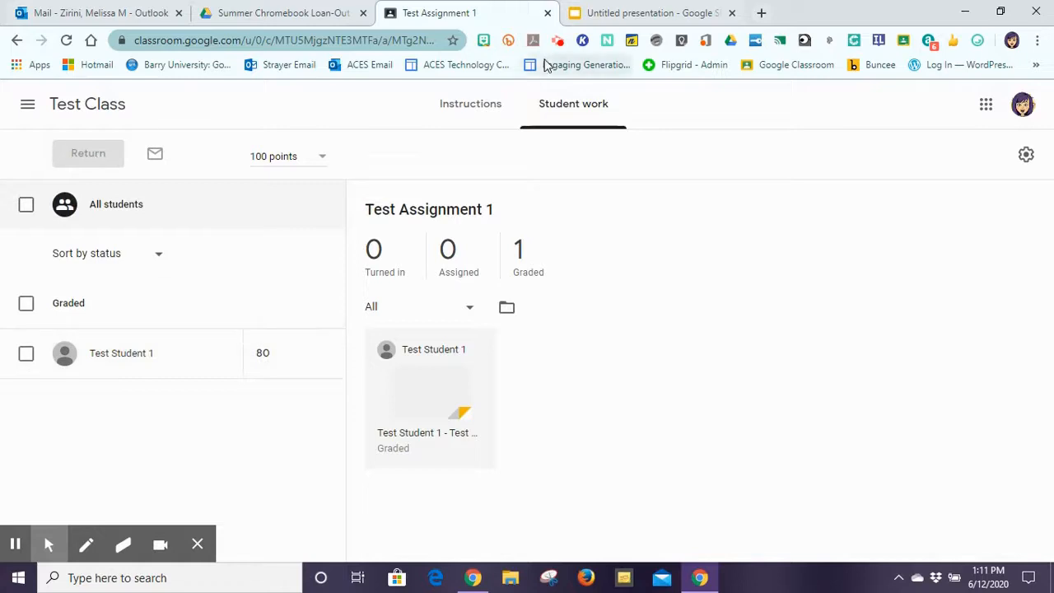
# - Return to the Test Class classwork and look over its topics and assignments
pyautogui.click(58, 109)
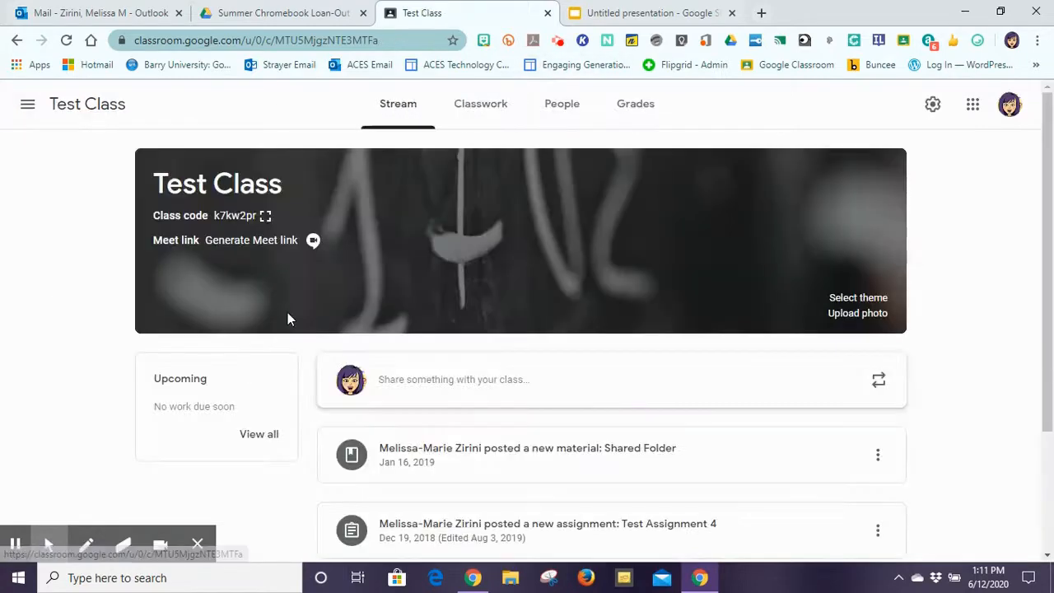
pyautogui.click(490, 103)
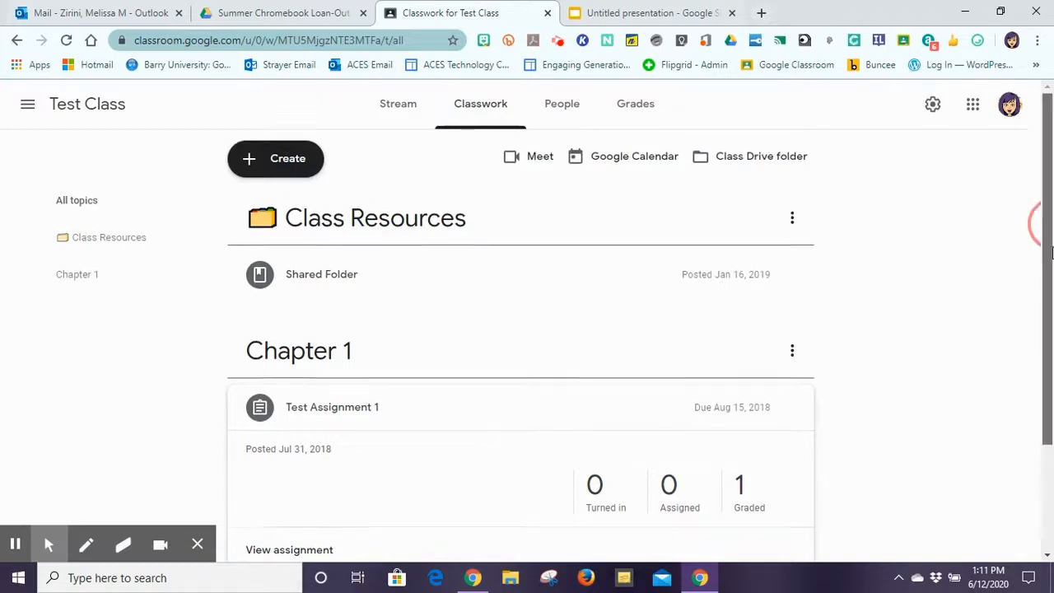
pyautogui.scroll(-2, 1042, 223)
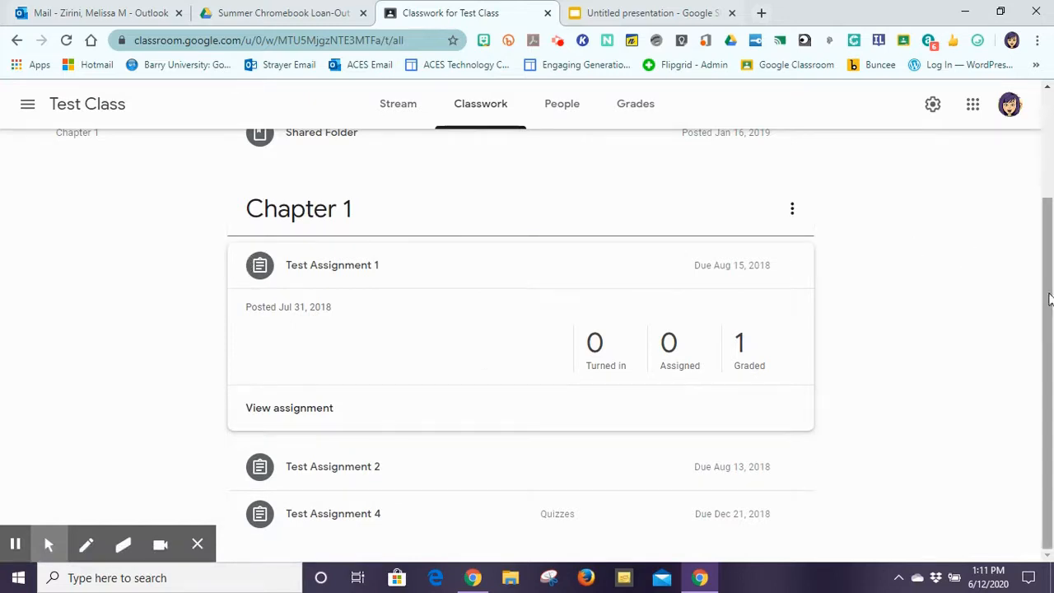
pyautogui.scroll(2, 1040, 287)
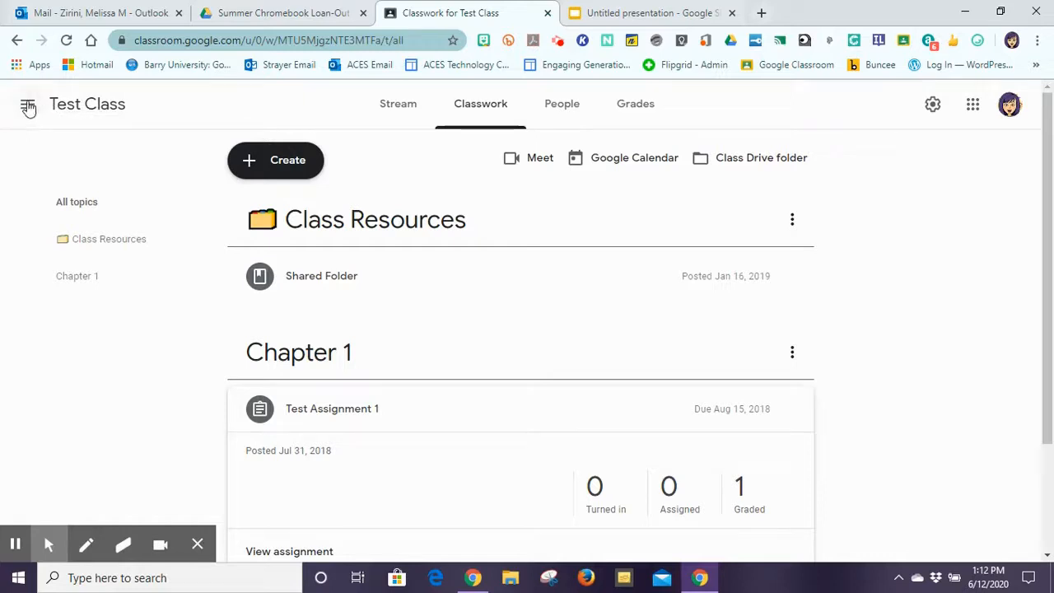
# - Open the general Classroom settings with the profile and notification options
pyautogui.click(27, 109)
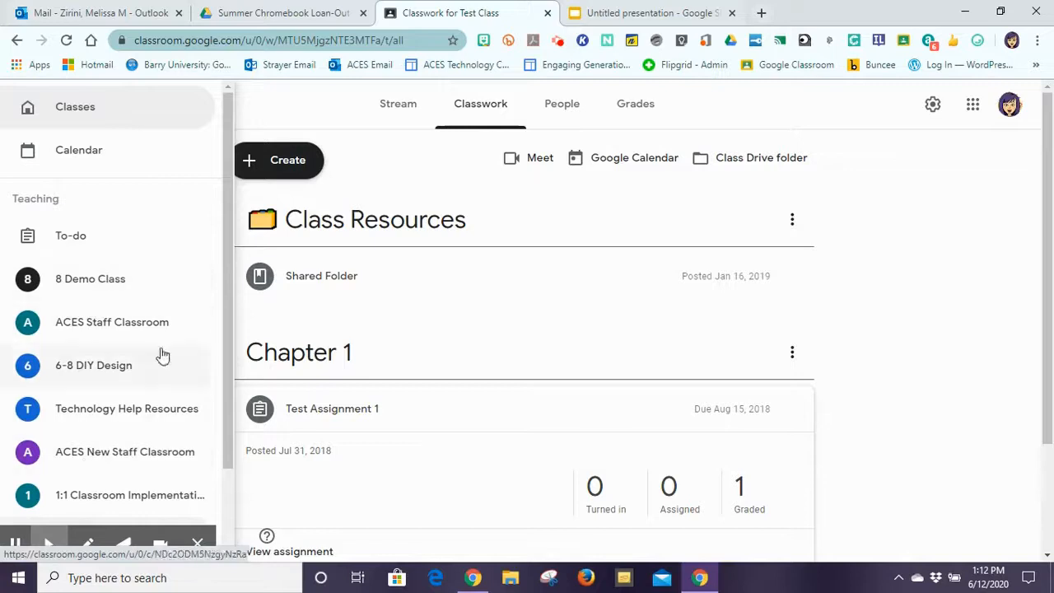
pyautogui.moveTo(227, 249); pyautogui.dragTo(223, 348)
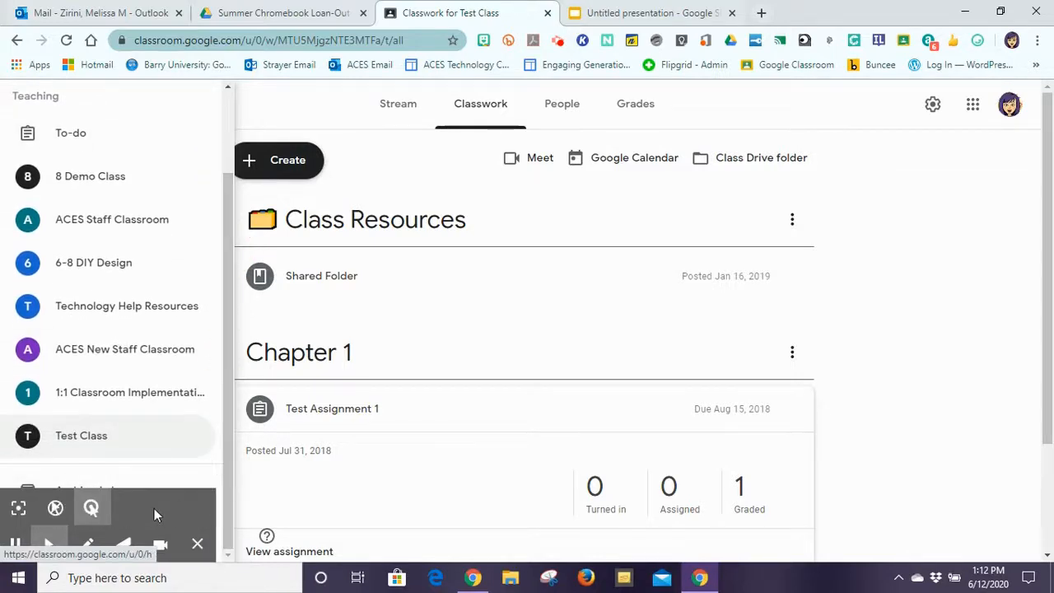
pyautogui.moveTo(340, 495); pyautogui.dragTo(332, 495)
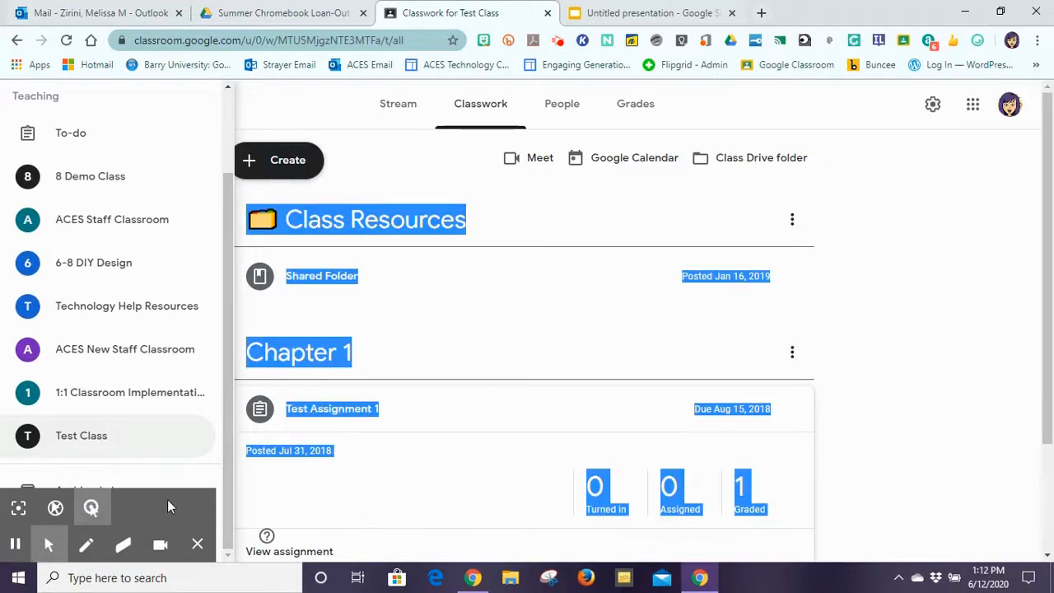
pyautogui.click(198, 545)
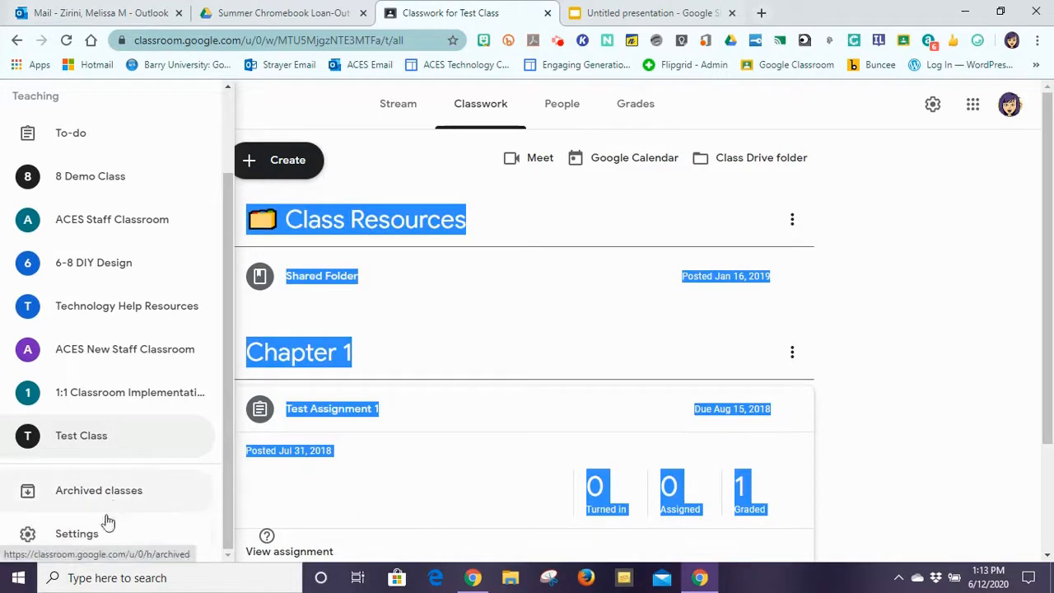
pyautogui.click(70, 540)
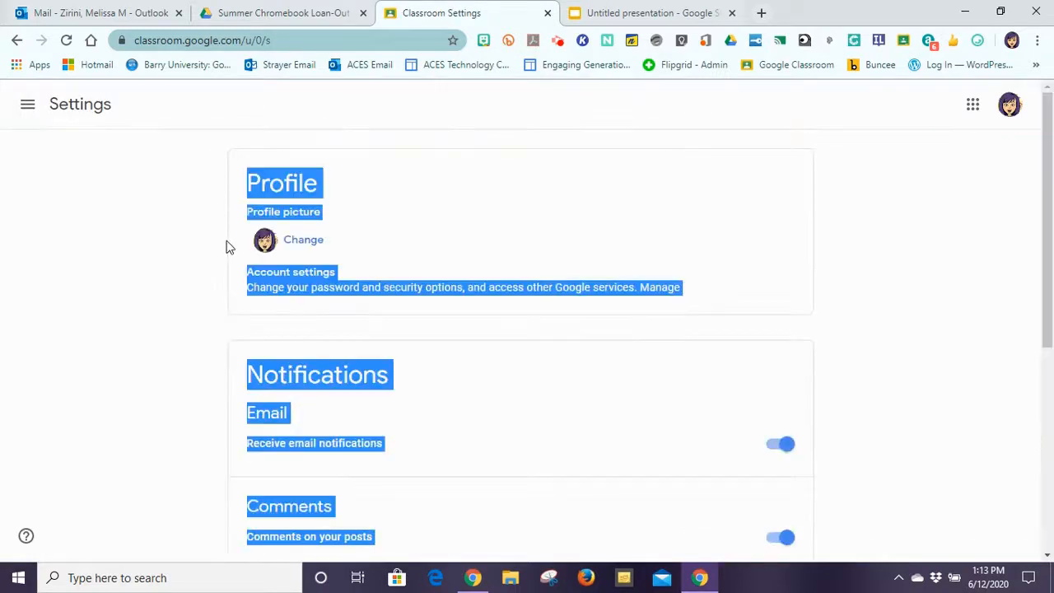
# - Examine the email, comment and teaching notification settings and expand the per-class notifications list to review it
pyautogui.click(894, 262)
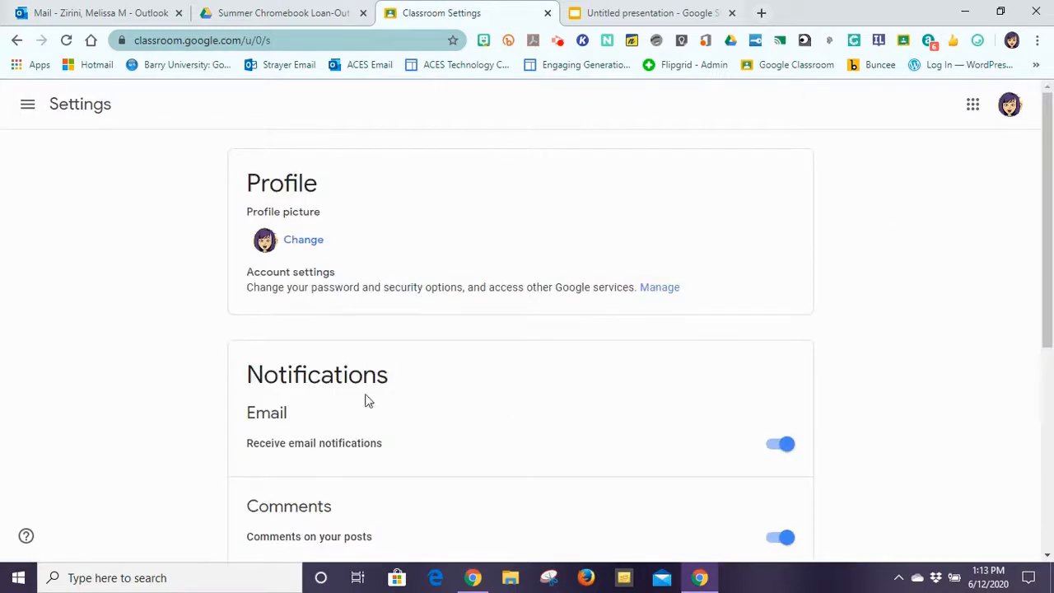
pyautogui.moveTo(1047, 182); pyautogui.dragTo(1051, 320)
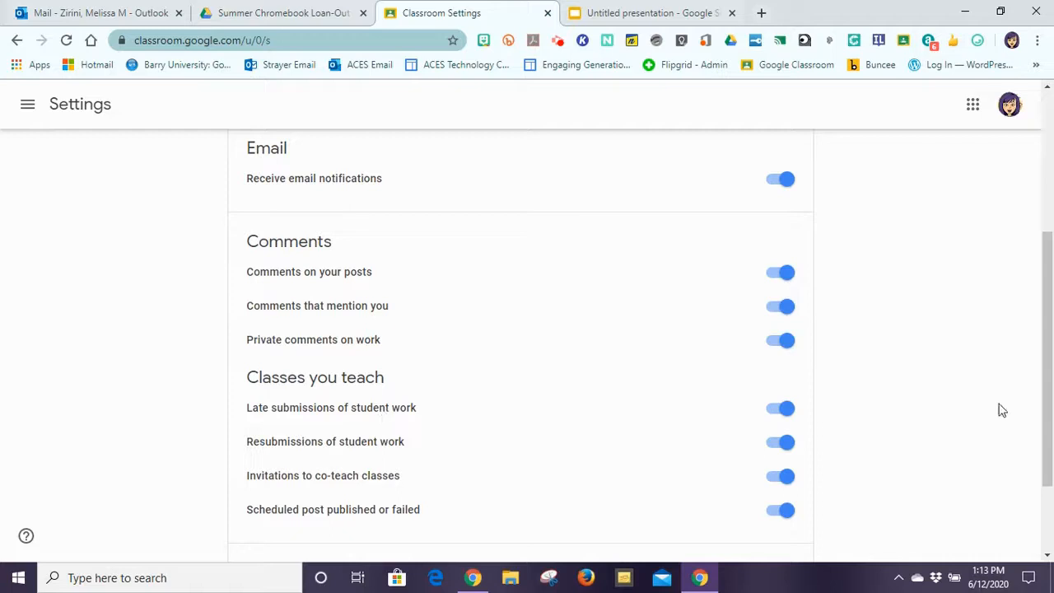
pyautogui.moveTo(1047, 330); pyautogui.dragTo(1053, 452)
pyautogui.moveTo(1052, 329); pyautogui.dragTo(1052, 505)
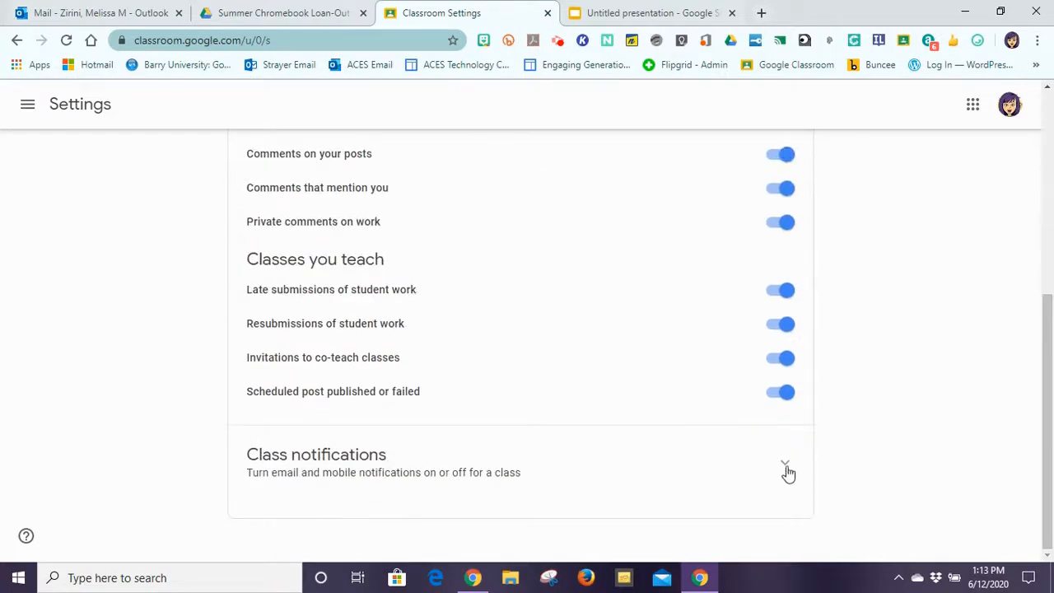
pyautogui.click(787, 466)
pyautogui.moveTo(1047, 330); pyautogui.dragTo(1048, 437)
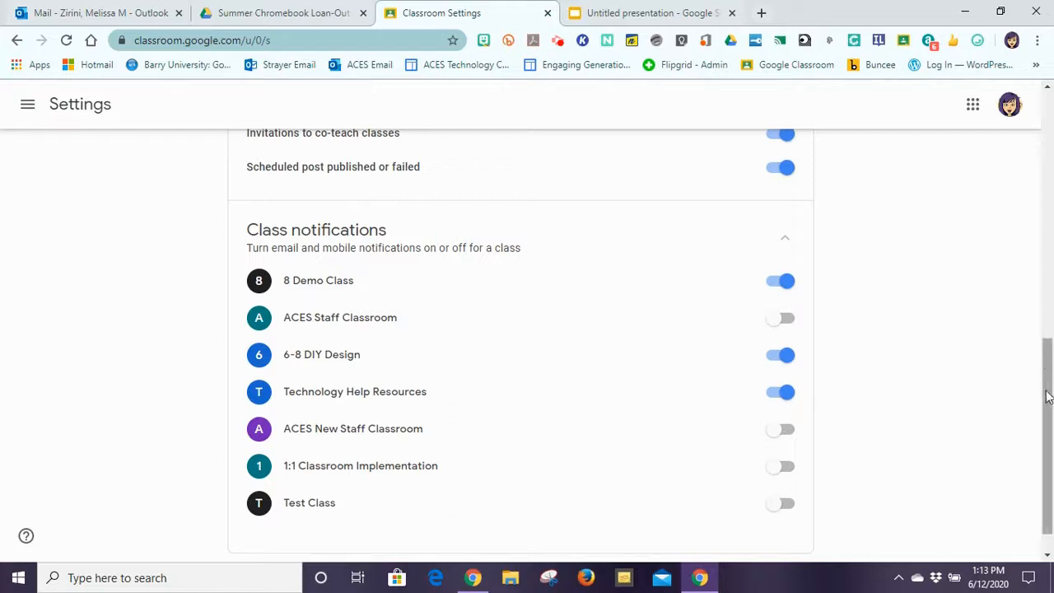
pyautogui.scroll(3, 1048, 408)
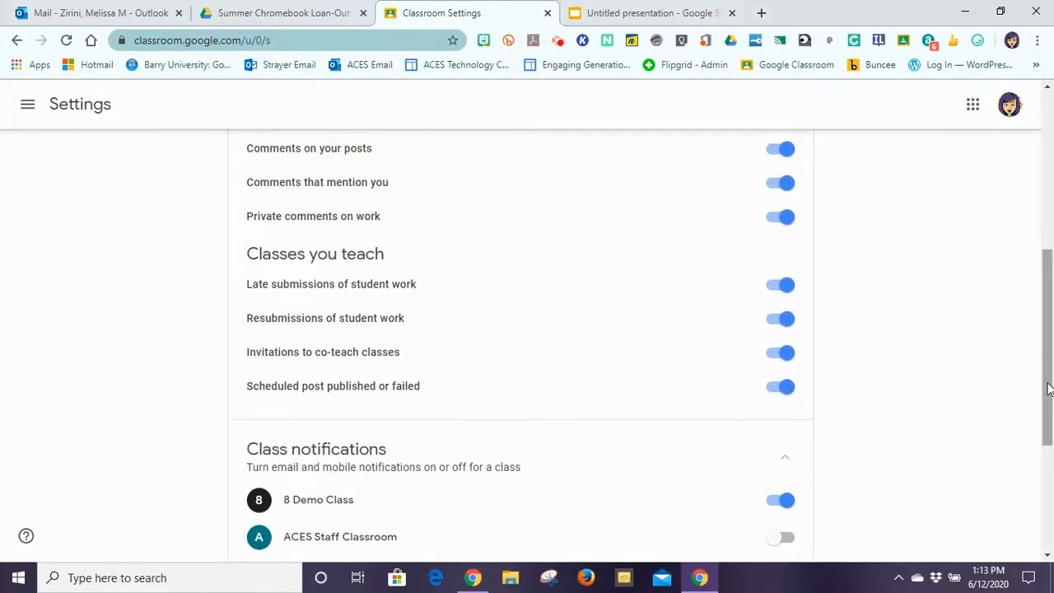
pyautogui.moveTo(1049, 389); pyautogui.dragTo(1048, 346)
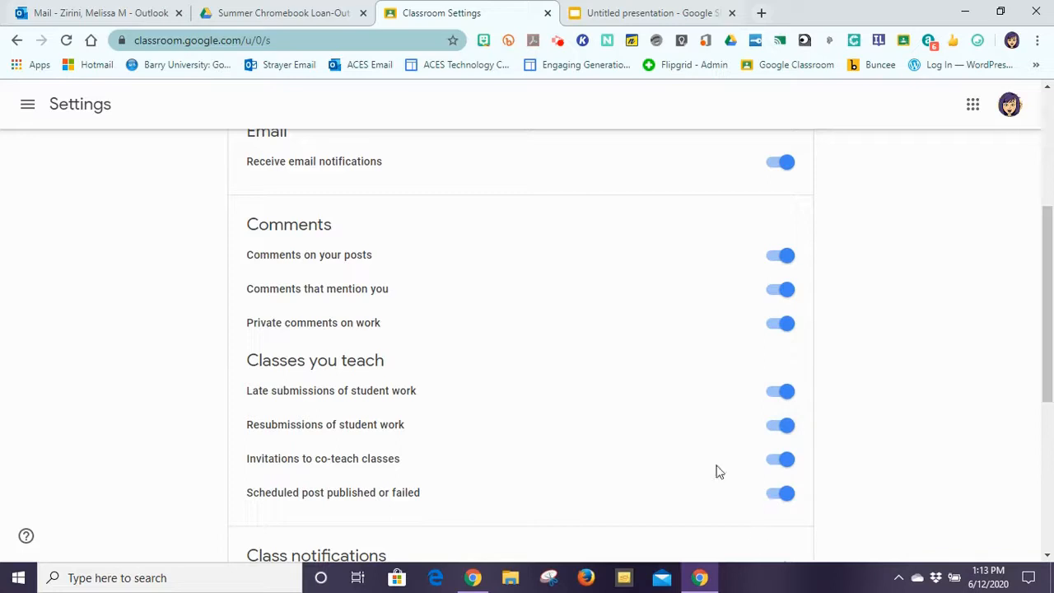
pyautogui.moveTo(1051, 286); pyautogui.dragTo(1044, 431)
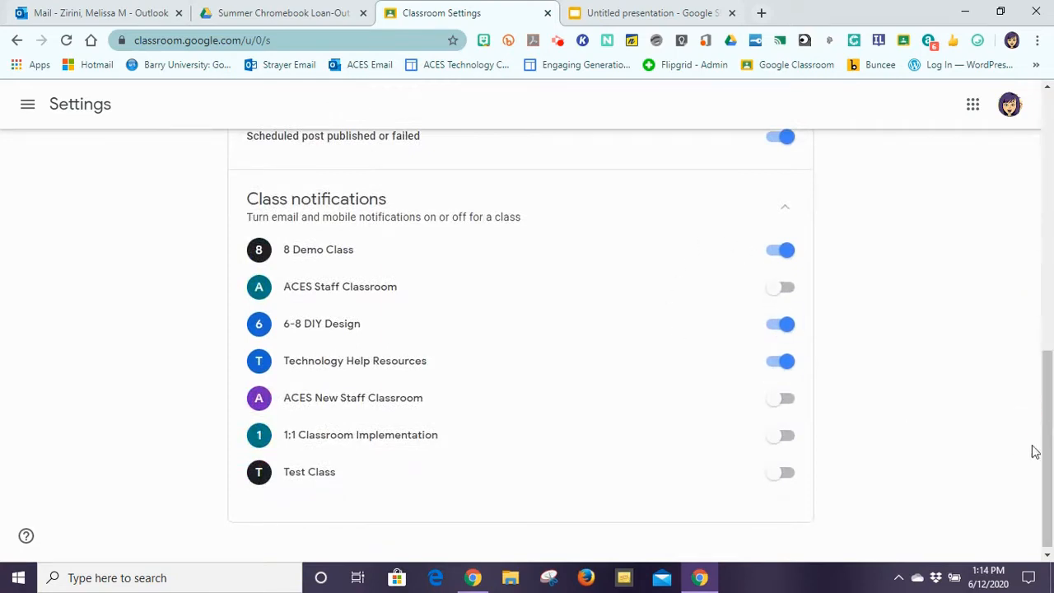
pyautogui.scroll(8, 1036, 469)
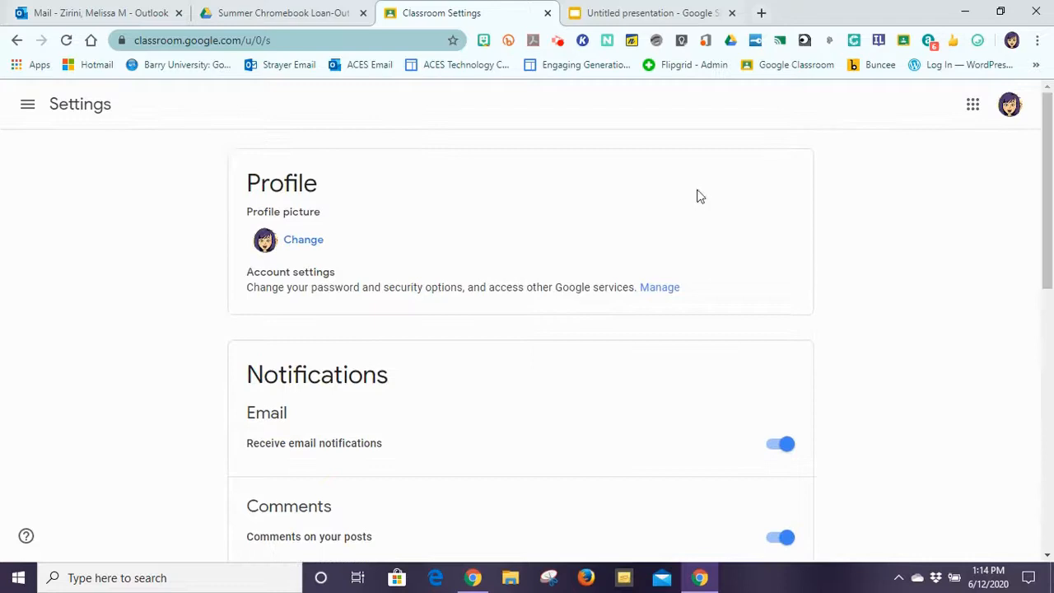
# - Return to the overview of all classes and open the To-do list of work to review
pyautogui.click(25, 105)
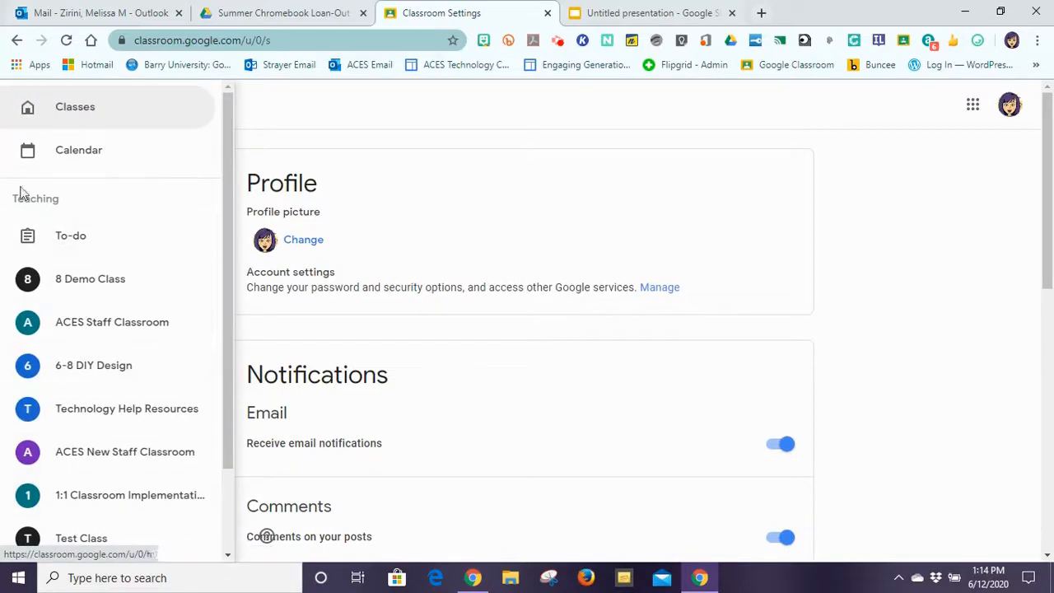
pyautogui.click(77, 121)
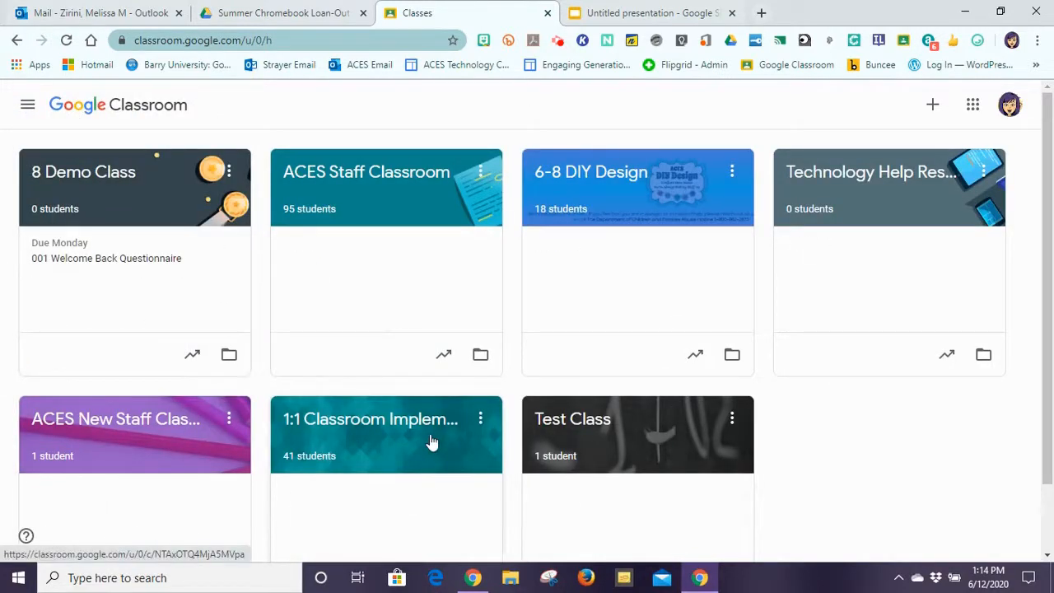
pyautogui.click(27, 104)
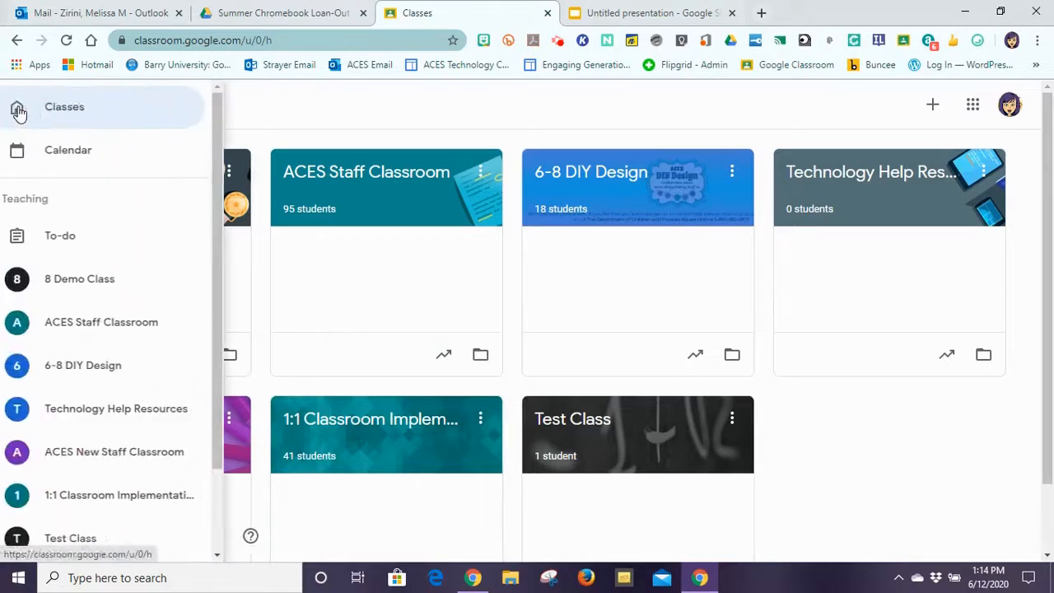
pyautogui.click(58, 239)
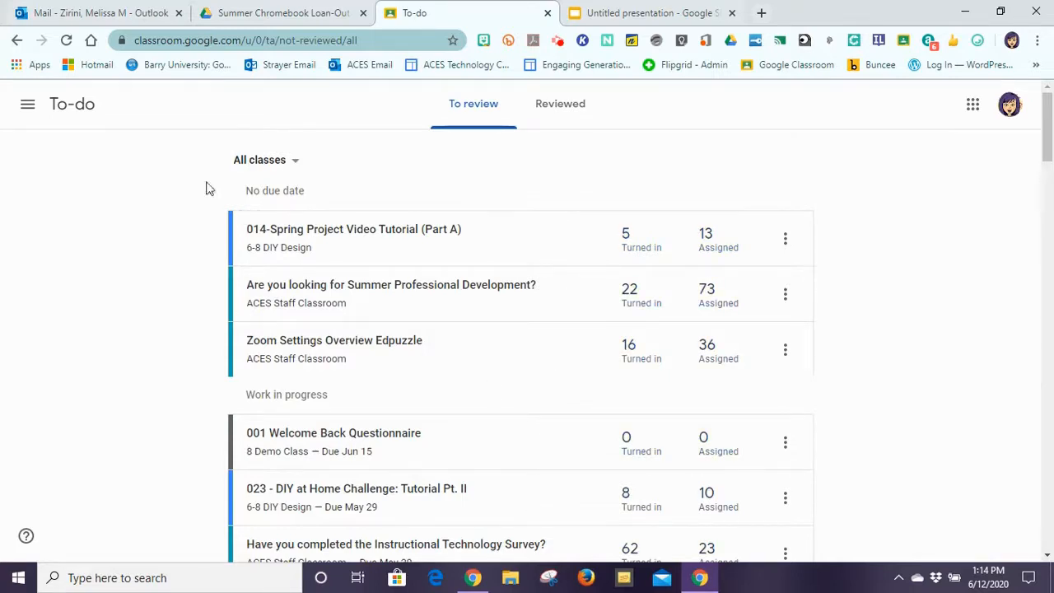
# - Open 8 Demo Class and show its classwork
pyautogui.click(26, 105)
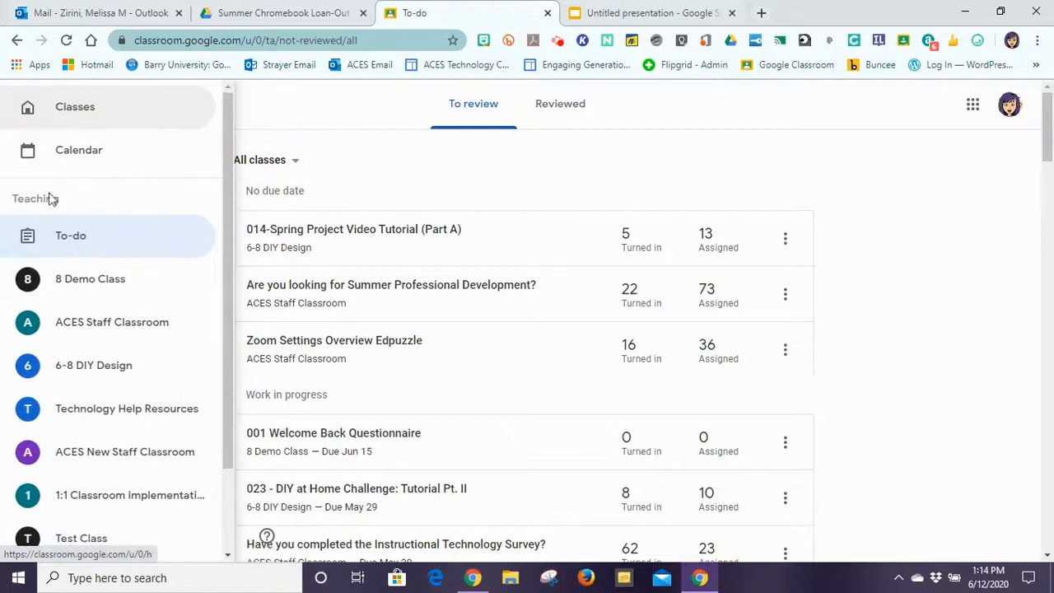
pyautogui.click(69, 283)
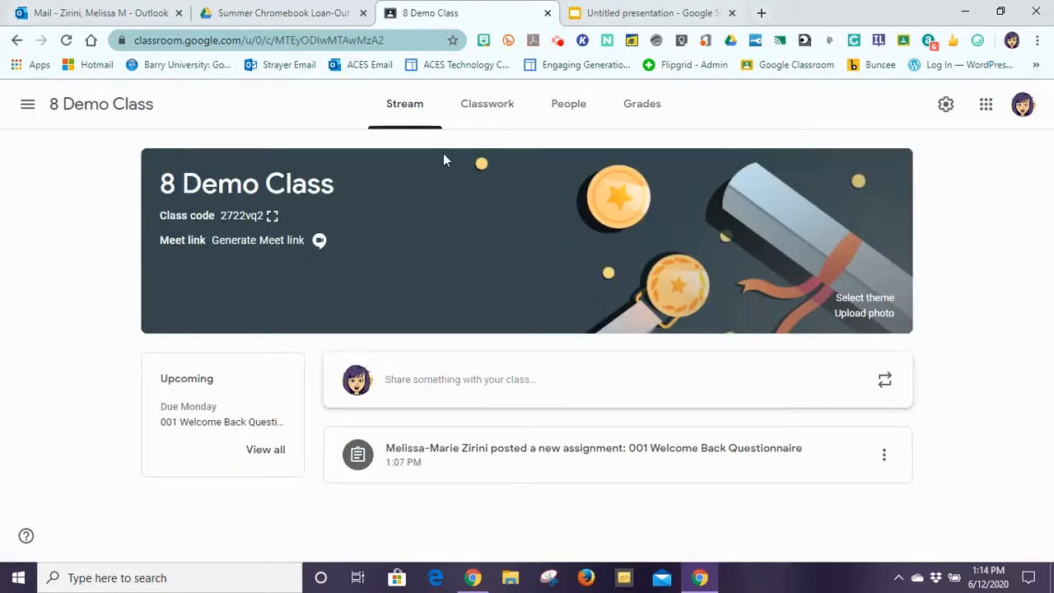
pyautogui.click(486, 103)
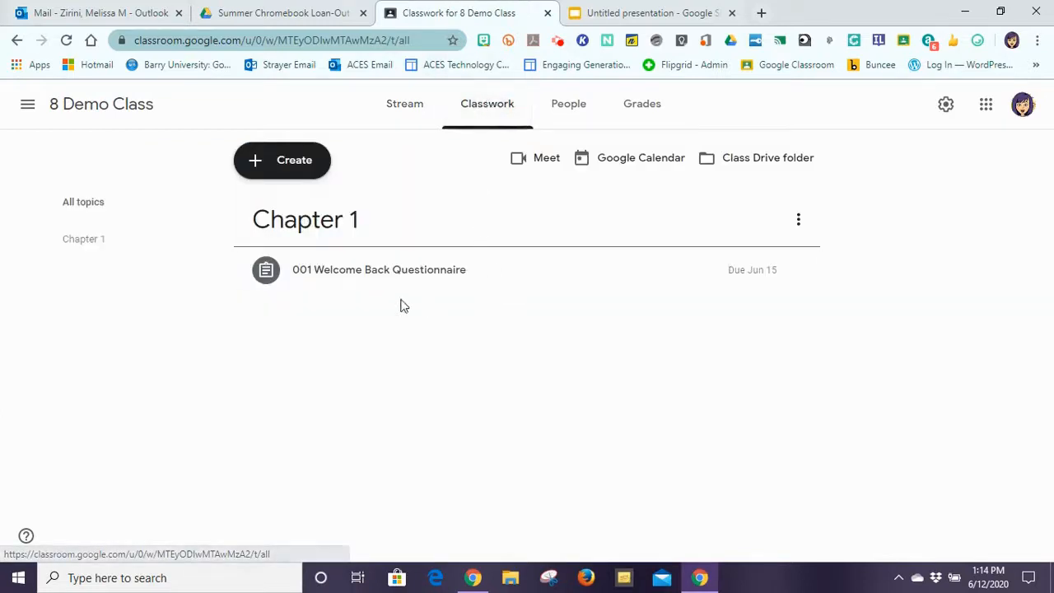
# - Open a new question form for 8 Demo Class, view its answer types, and close it without asking anything
pyautogui.click(273, 169)
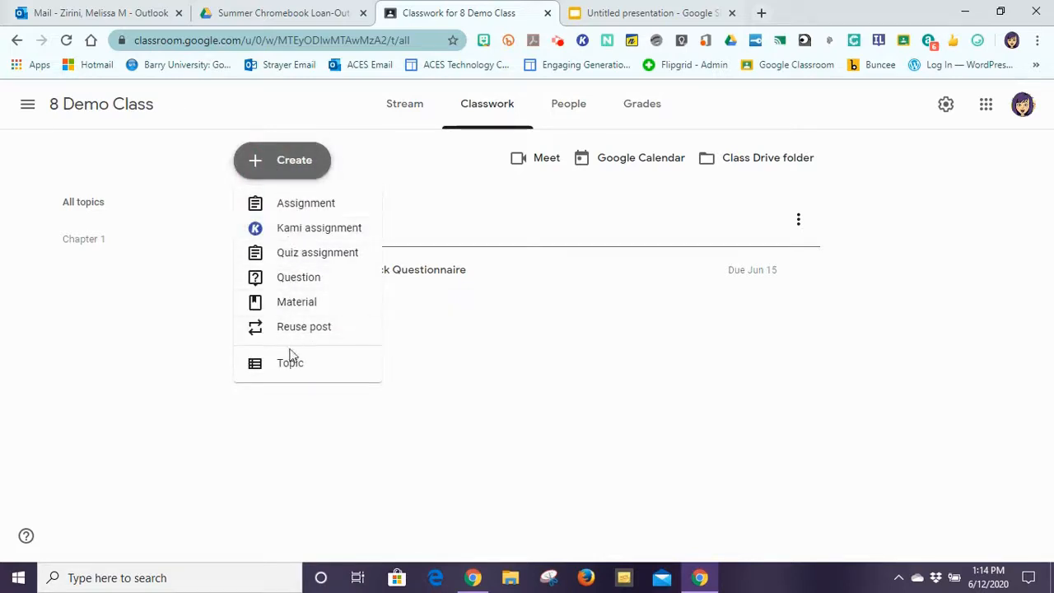
pyautogui.click(296, 280)
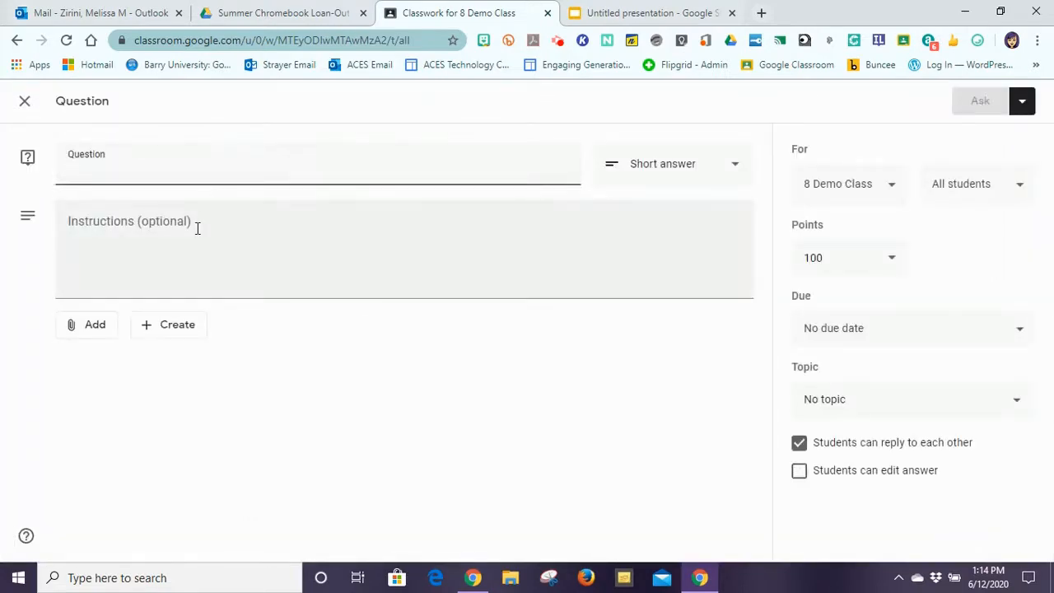
pyautogui.click(655, 156)
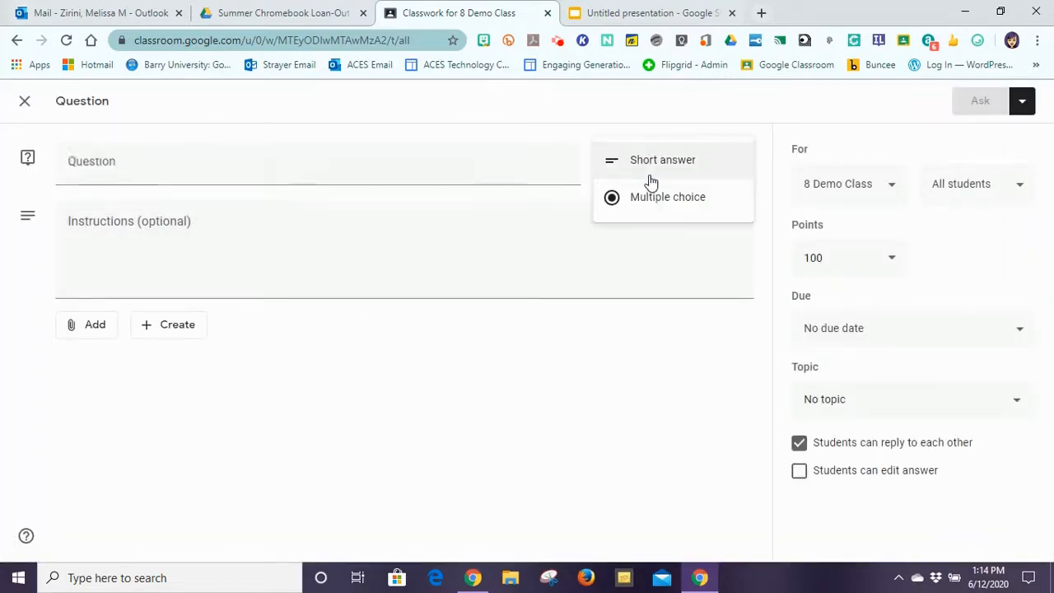
pyautogui.click(414, 353)
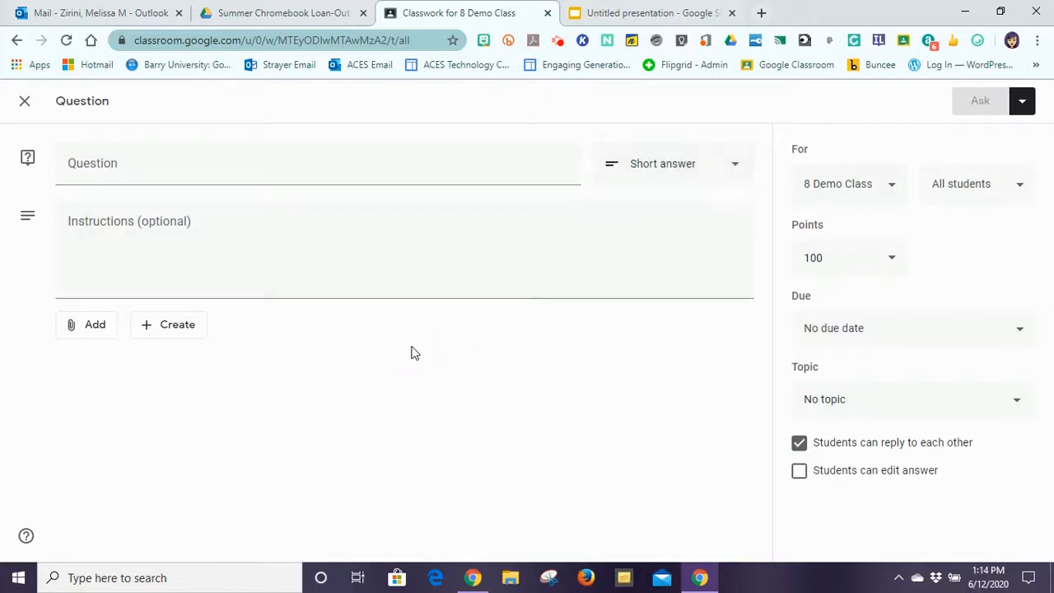
pyautogui.click(25, 102)
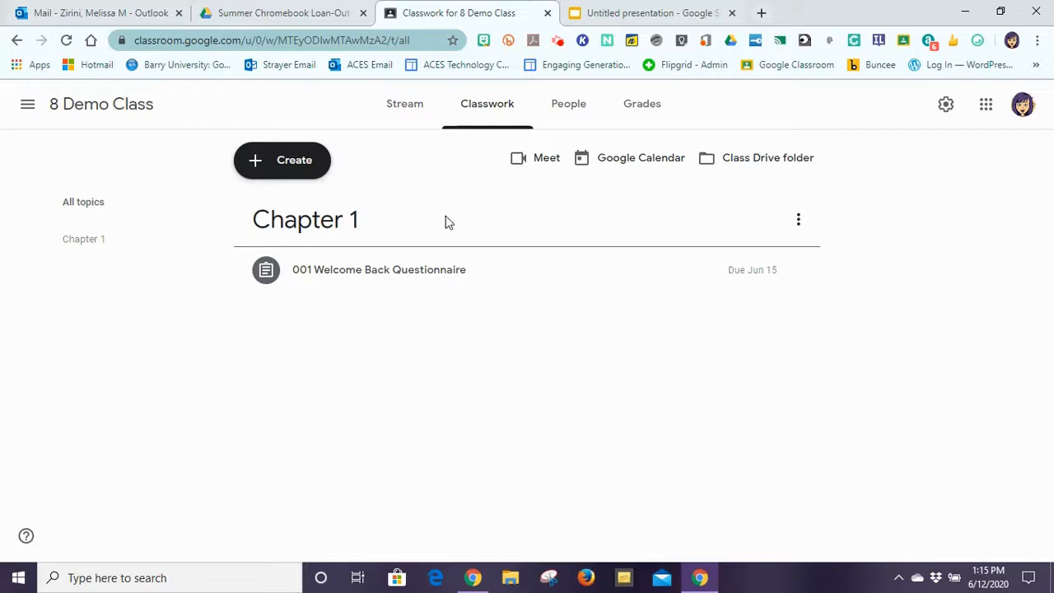
# - Expand the 001 Welcome Back Questionnaire assignment under Chapter 1 to view its details
pyautogui.tripleClick(454, 284)
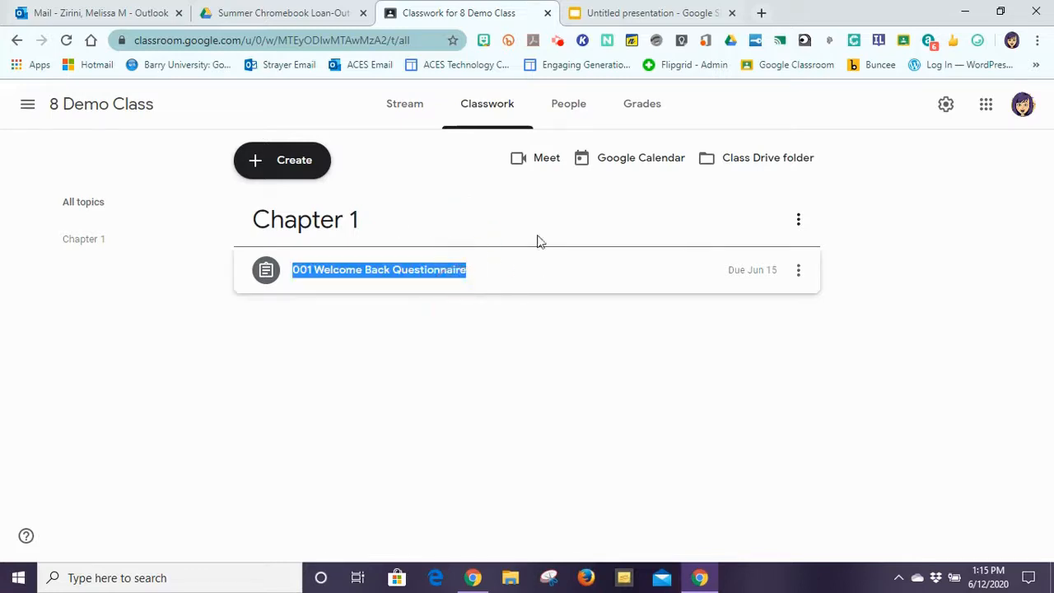
pyautogui.moveTo(503, 278)
pyautogui.mouseDown()
pyautogui.moveTo(499, 312)
pyautogui.moveTo(503, 258)
pyautogui.moveTo(492, 282)
pyautogui.moveTo(511, 276)
pyautogui.mouseUp()
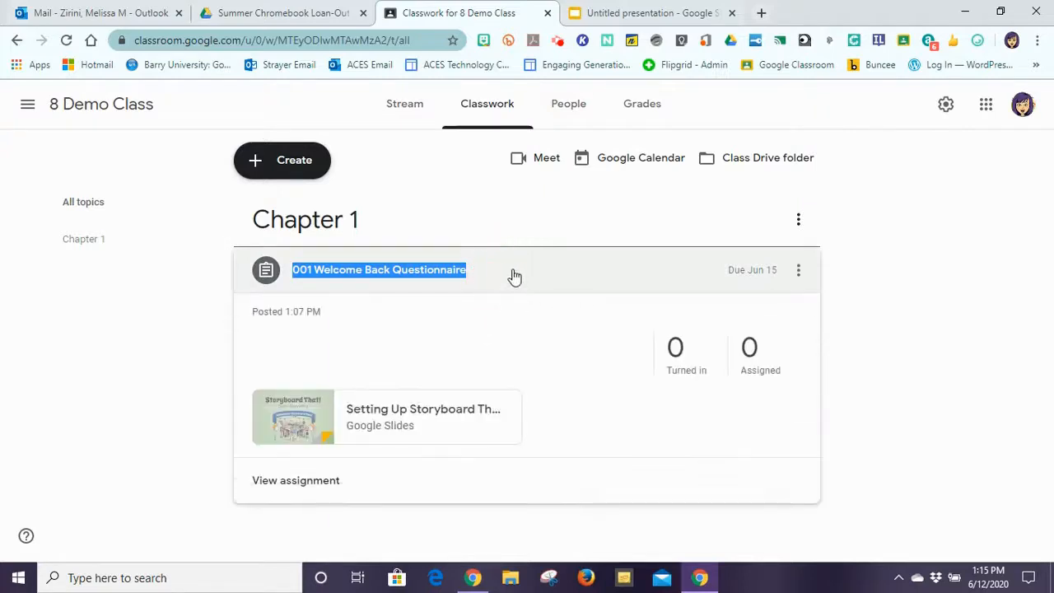
pyautogui.click(159, 321)
pyautogui.click(909, 299)
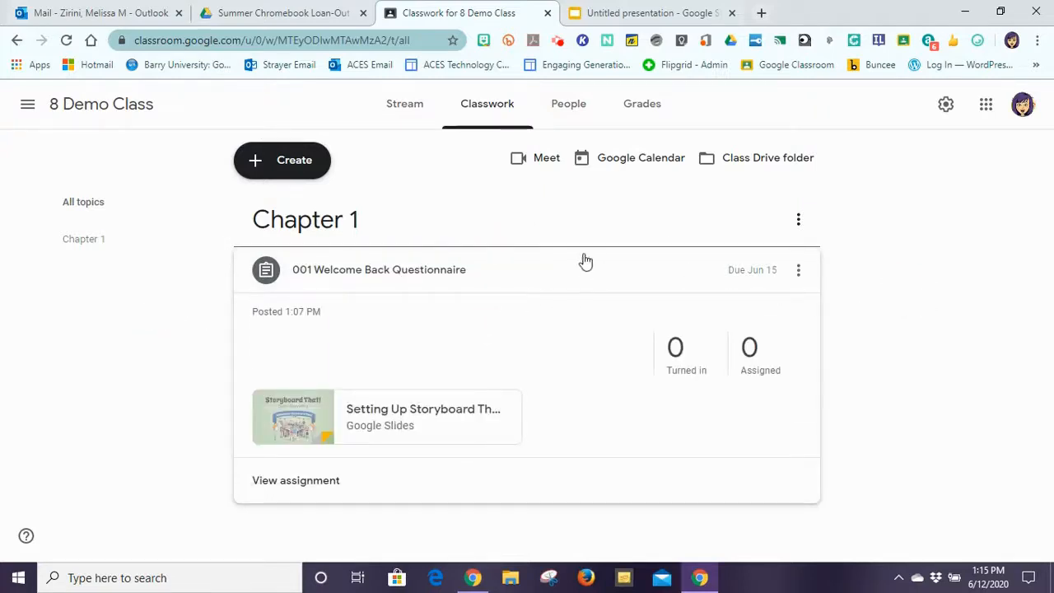
# - Open the Chapter 1 topic on its own page to view the work posted in it
pyautogui.click(335, 218)
pyautogui.click(436, 208)
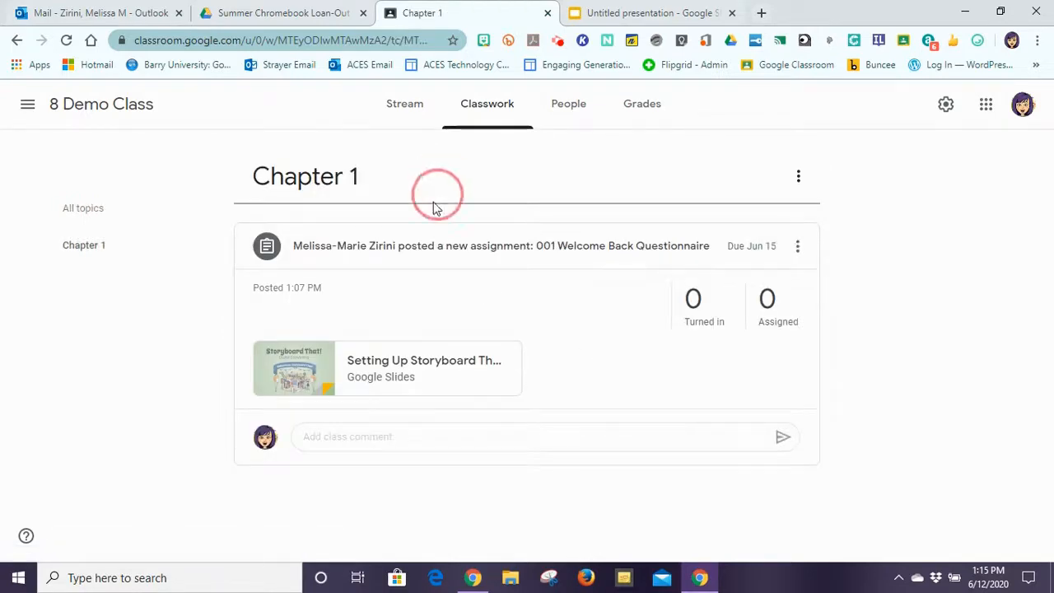
pyautogui.click(184, 365)
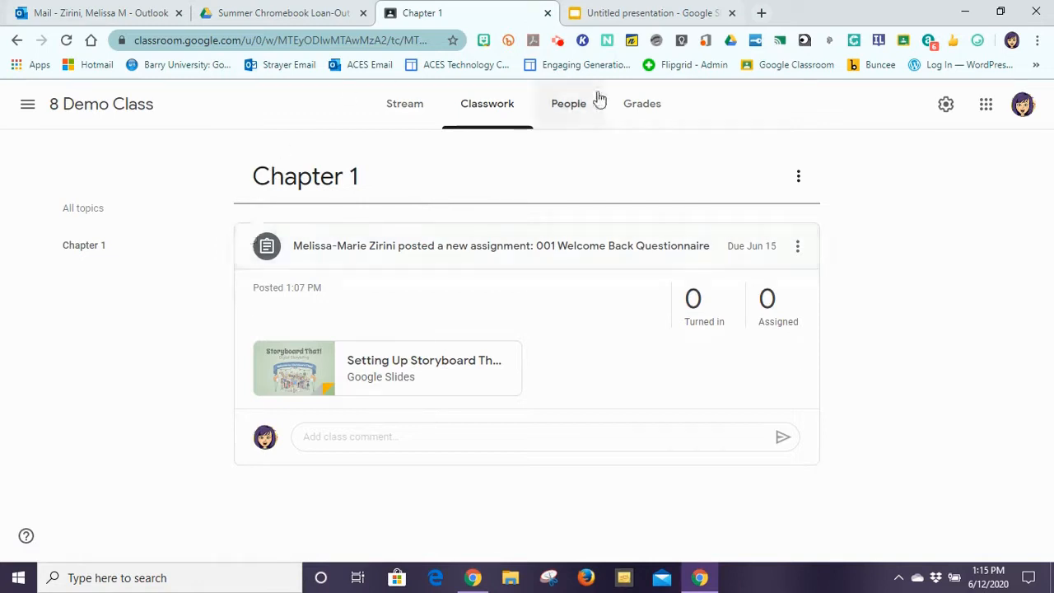
# - Show the people in 8 Demo Class and view the form for inviting teachers, cancelling it without an invitation
pyautogui.click(570, 109)
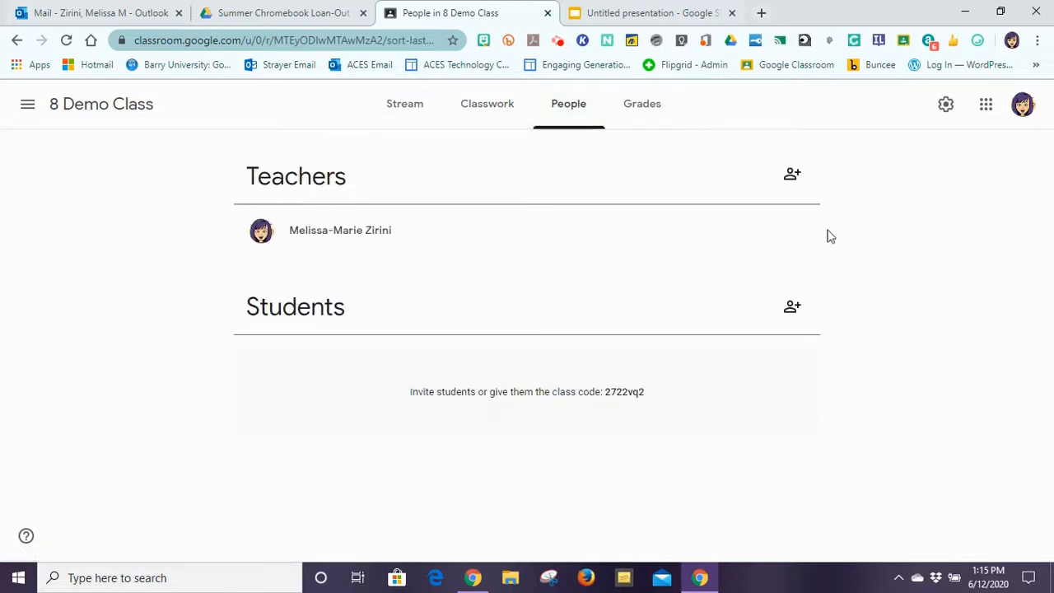
pyautogui.click(794, 178)
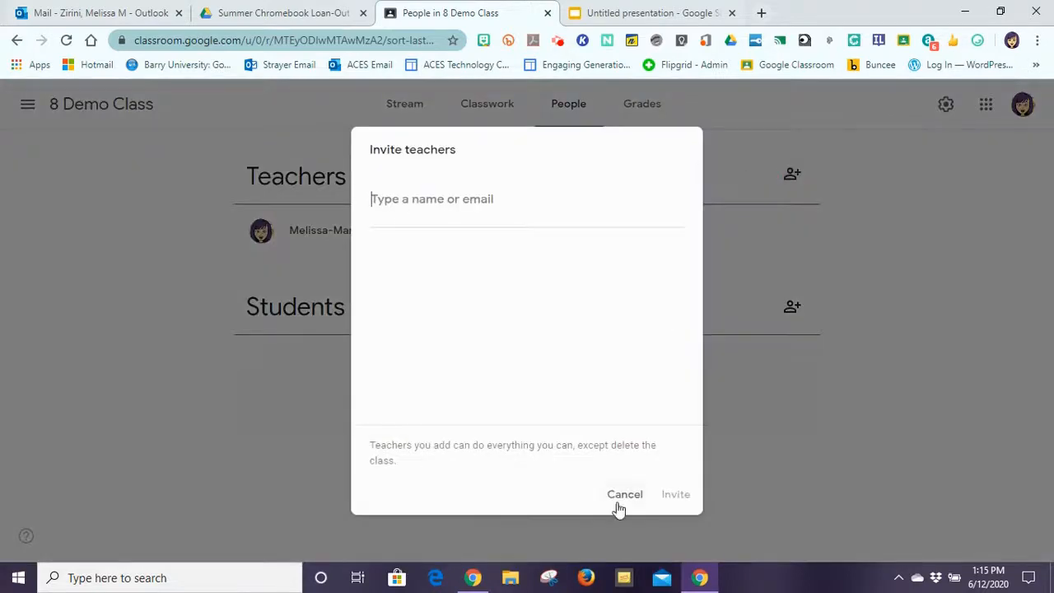
pyautogui.click(622, 502)
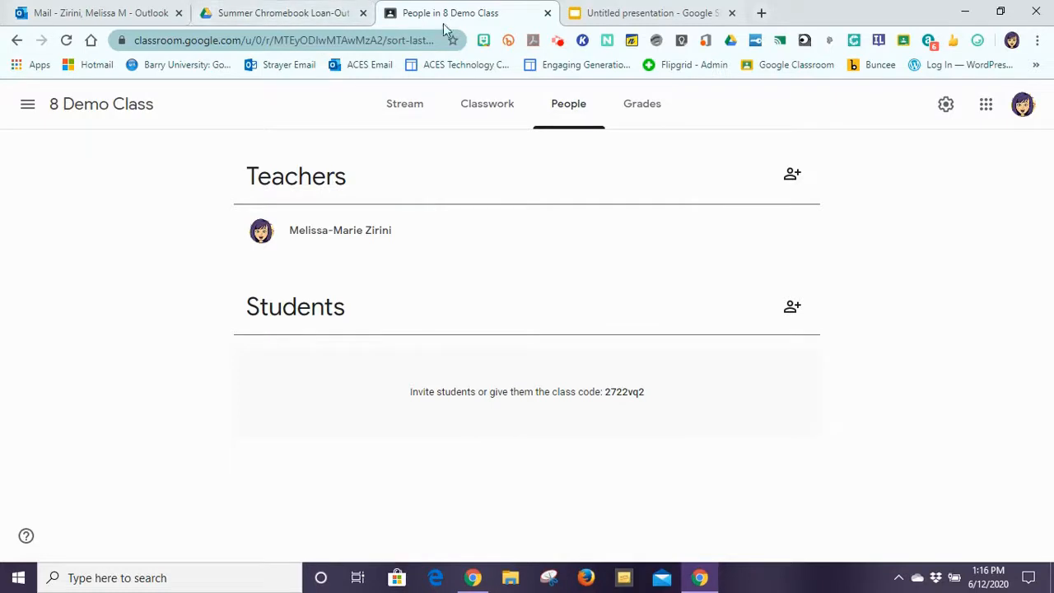
pyautogui.click(96, 11)
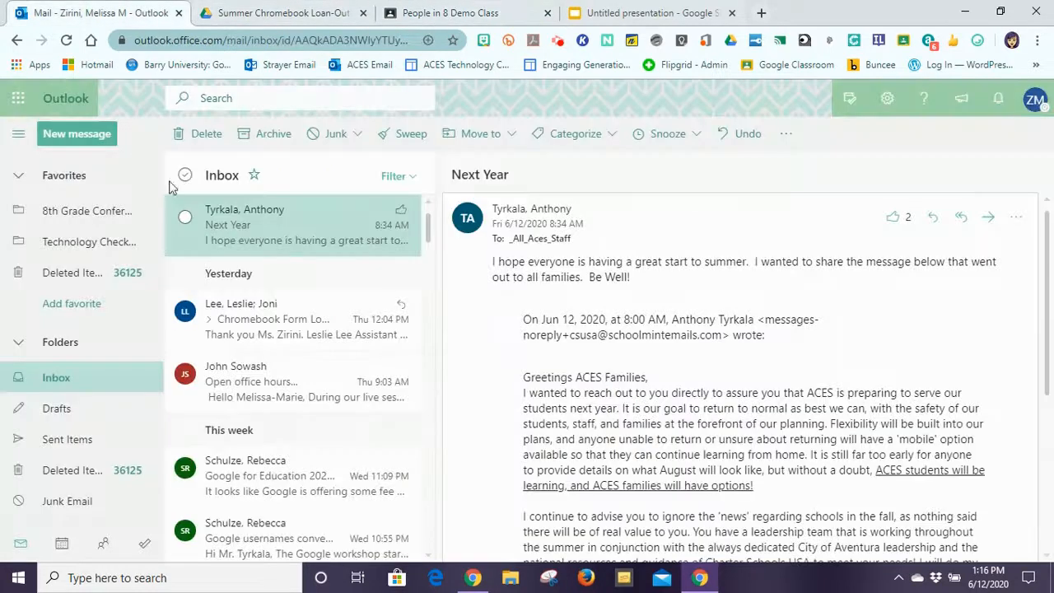
pyautogui.click(438, 11)
# - Switch to Test Class and show its teachers and students
pyautogui.click(28, 108)
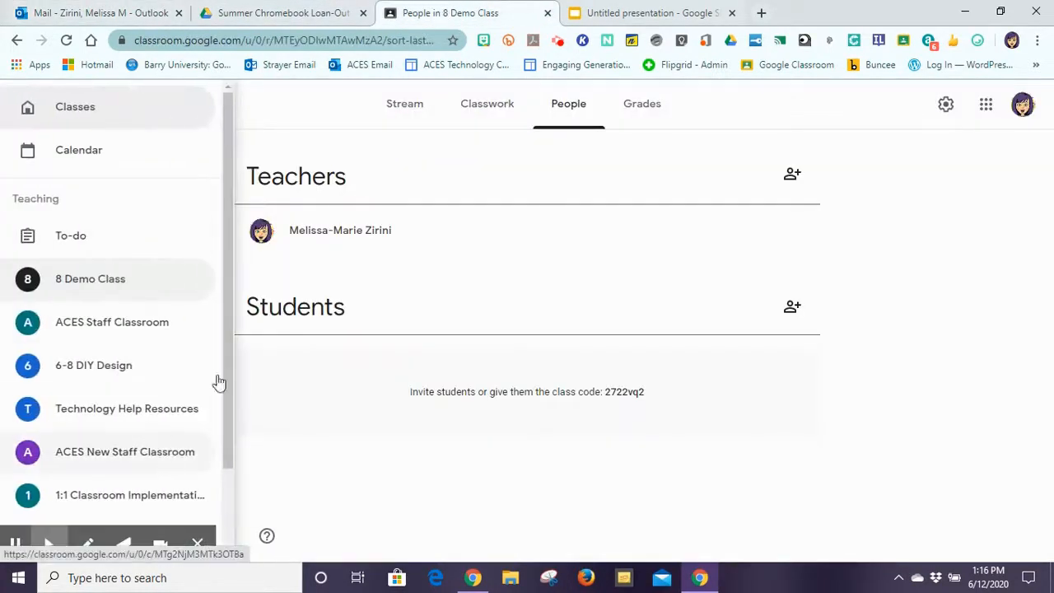
pyautogui.moveTo(228, 332); pyautogui.dragTo(130, 483)
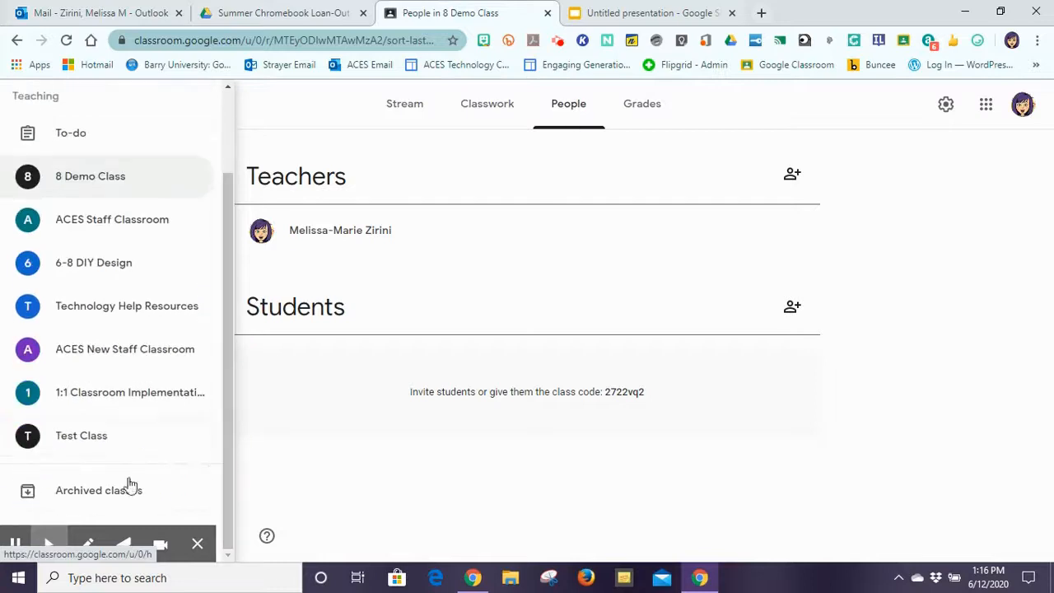
pyautogui.click(86, 435)
pyautogui.click(549, 104)
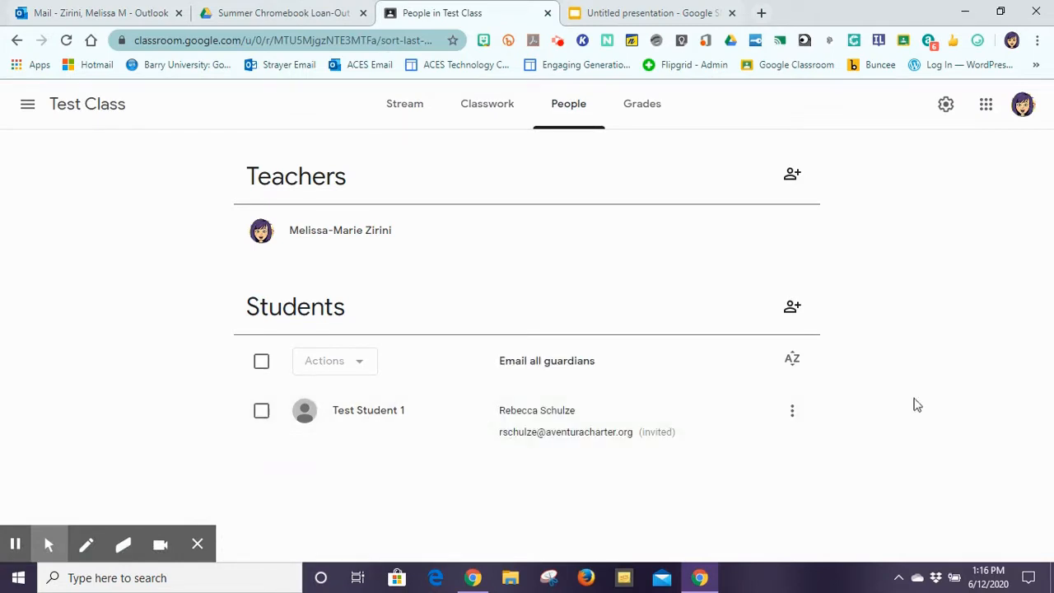
# - Show the individual options for Test Student 1 and the actions available for selected students, leaving the student unselected
pyautogui.click(793, 412)
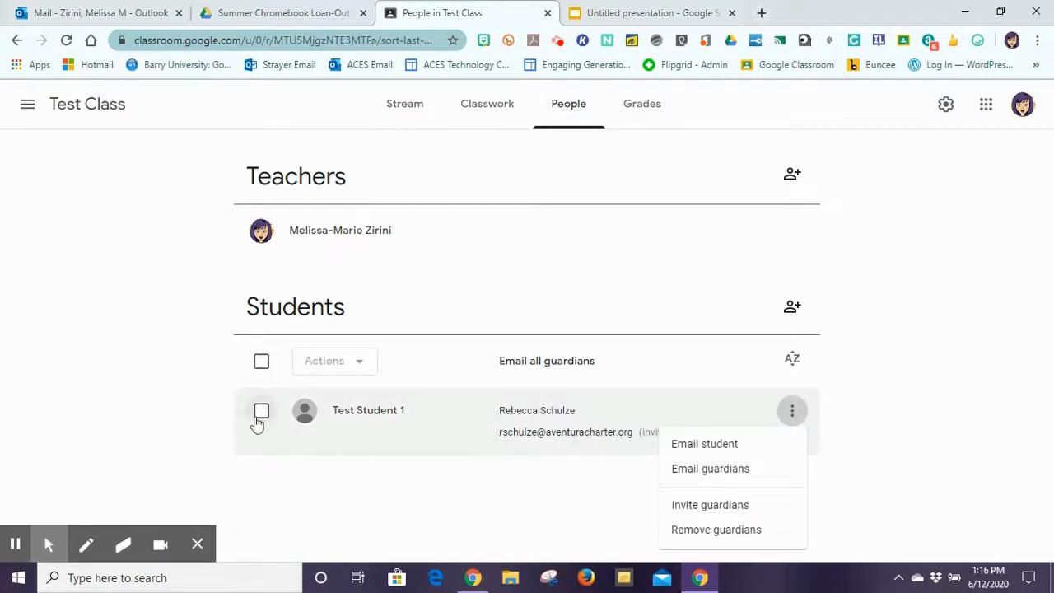
pyautogui.click(261, 412)
pyautogui.click(261, 412)
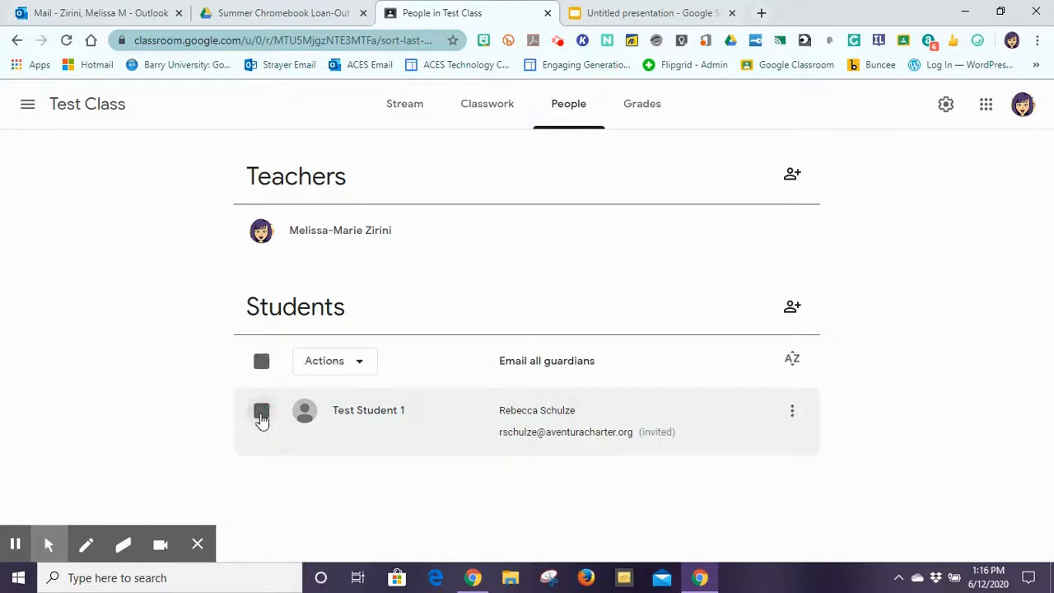
pyautogui.click(370, 361)
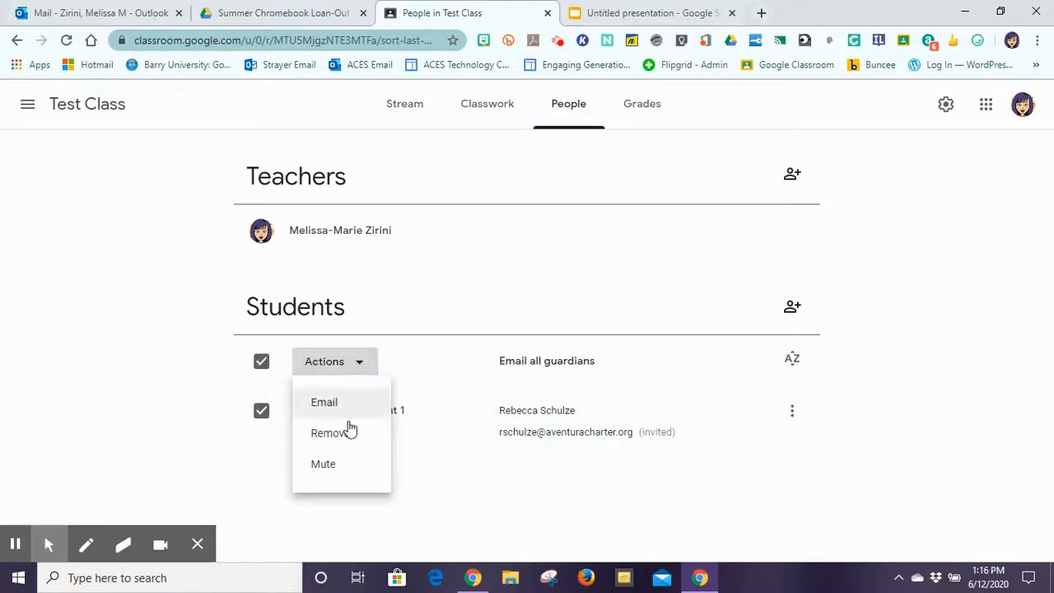
pyautogui.click(209, 434)
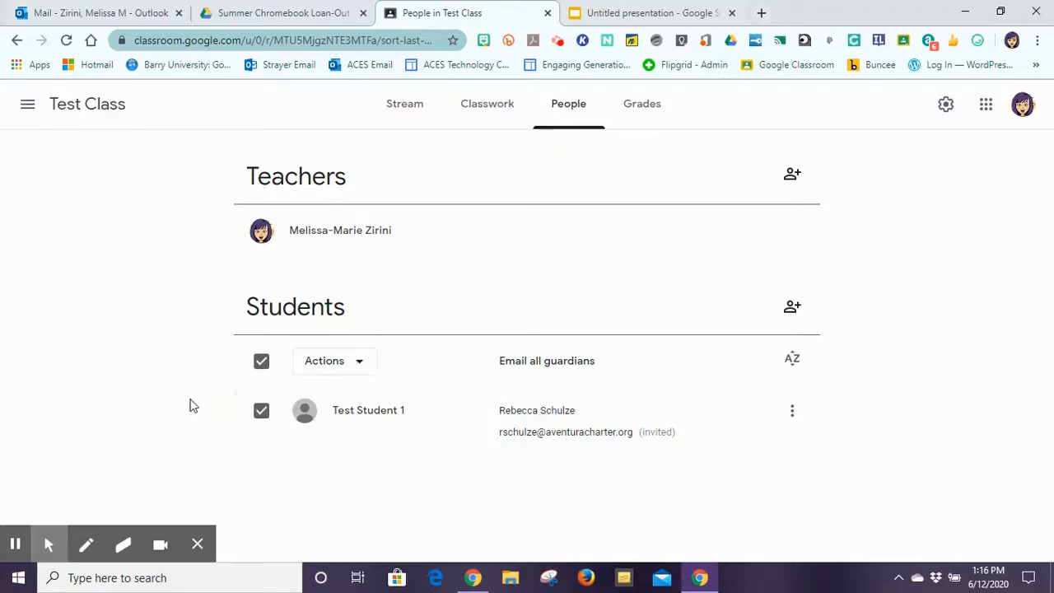
pyautogui.click(261, 412)
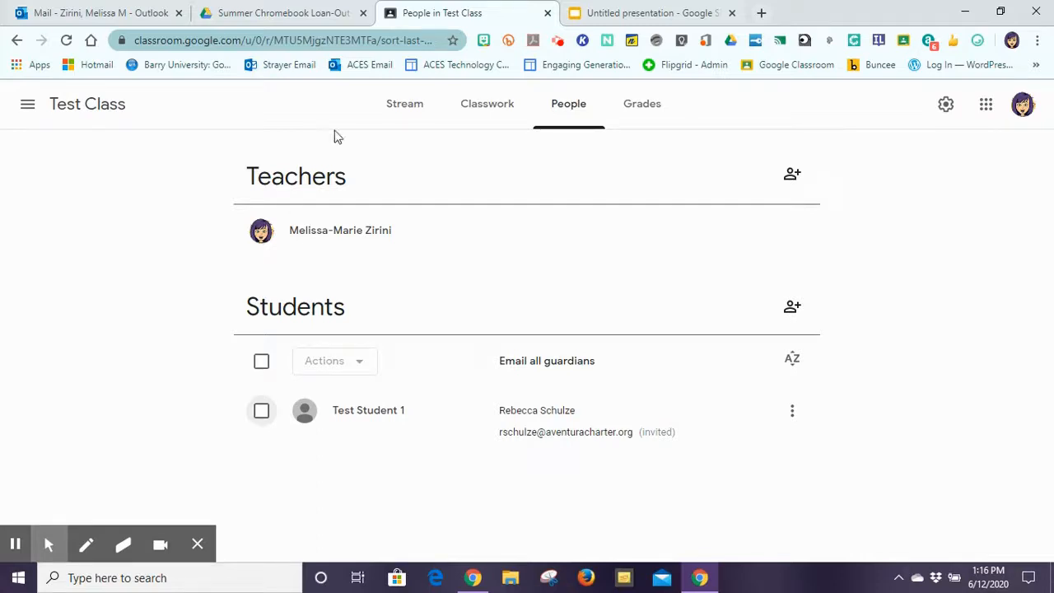
# - Show the grades for Test Class and go back through its stream to the classwork
pyautogui.click(636, 117)
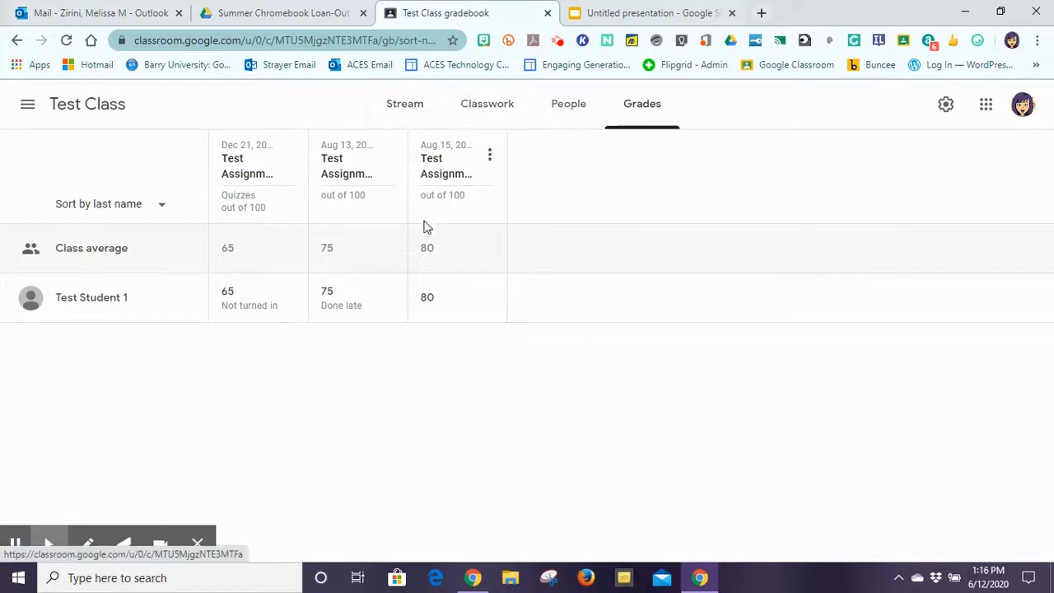
pyautogui.click(407, 106)
pyautogui.click(495, 109)
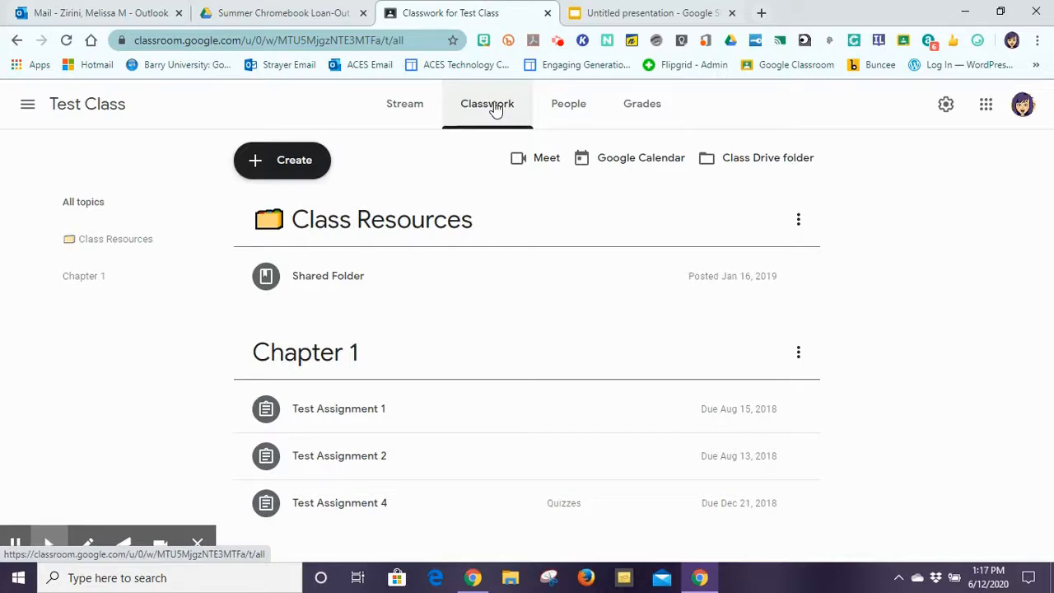
pyautogui.click(27, 107)
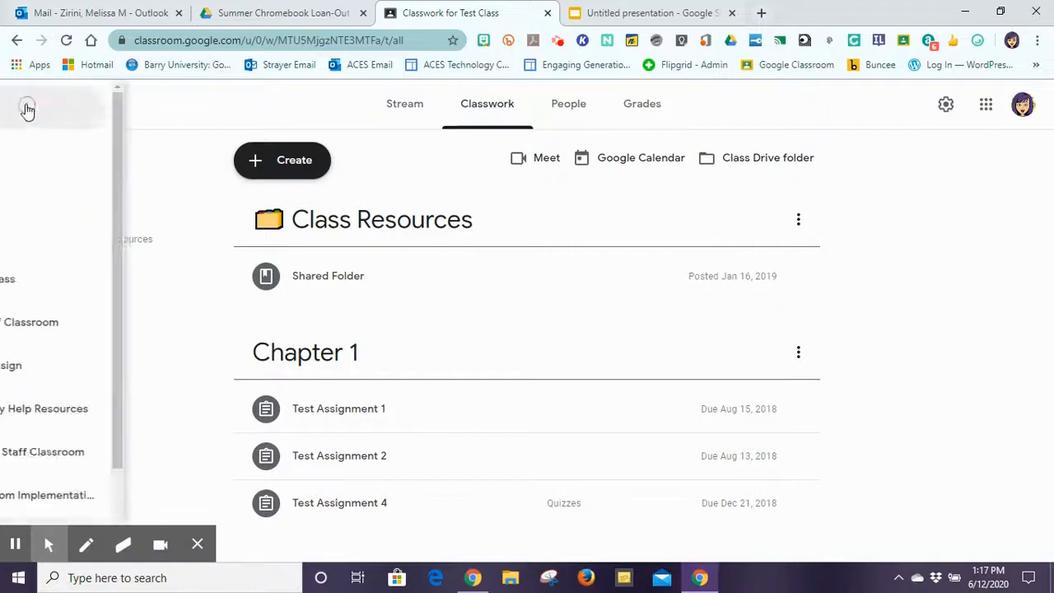
pyautogui.moveTo(230, 157); pyautogui.dragTo(247, 106)
pyautogui.click(323, 105)
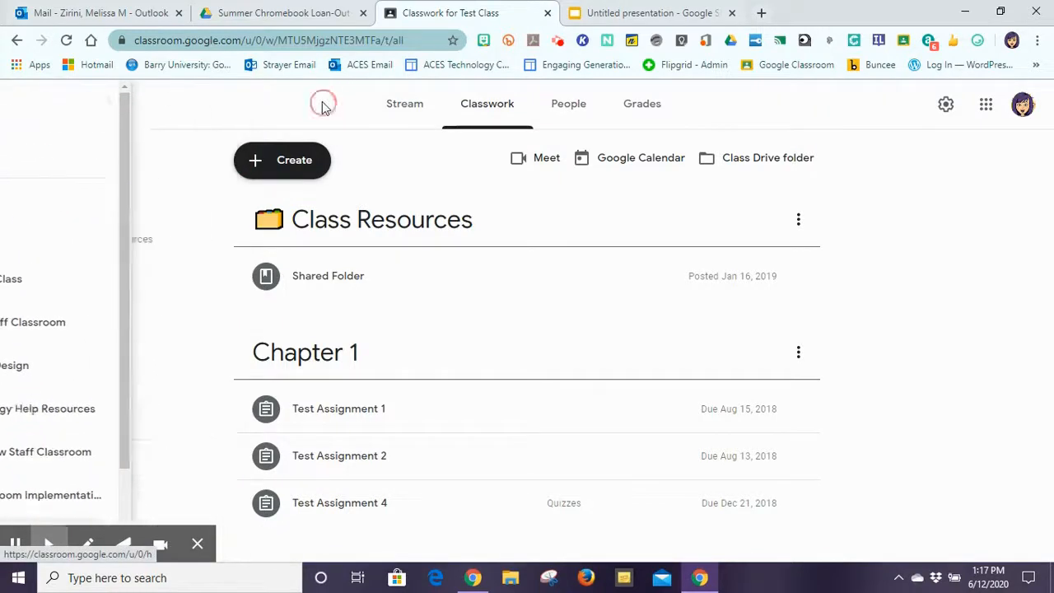